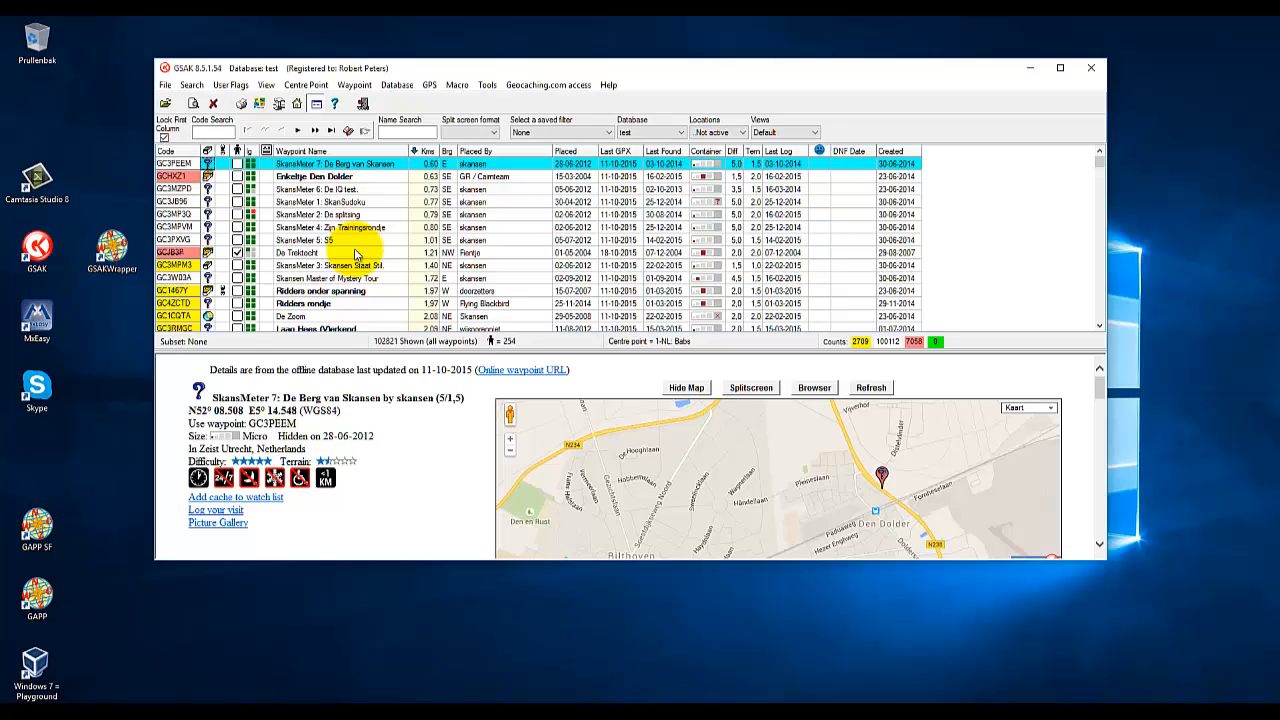
# View the General criteria in GSAK's waypoint filter settings and close them without applying a filter.
pyautogui.click(191, 86)
pyautogui.click(203, 101)
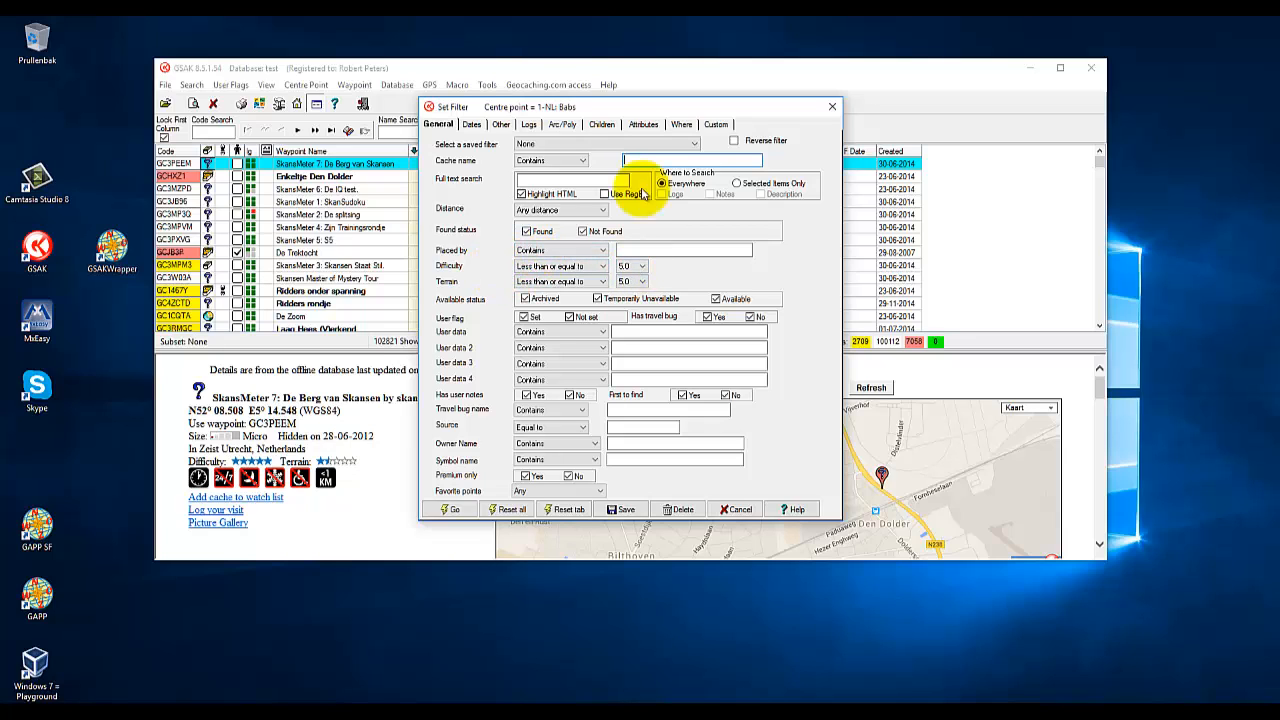
pyautogui.click(735, 511)
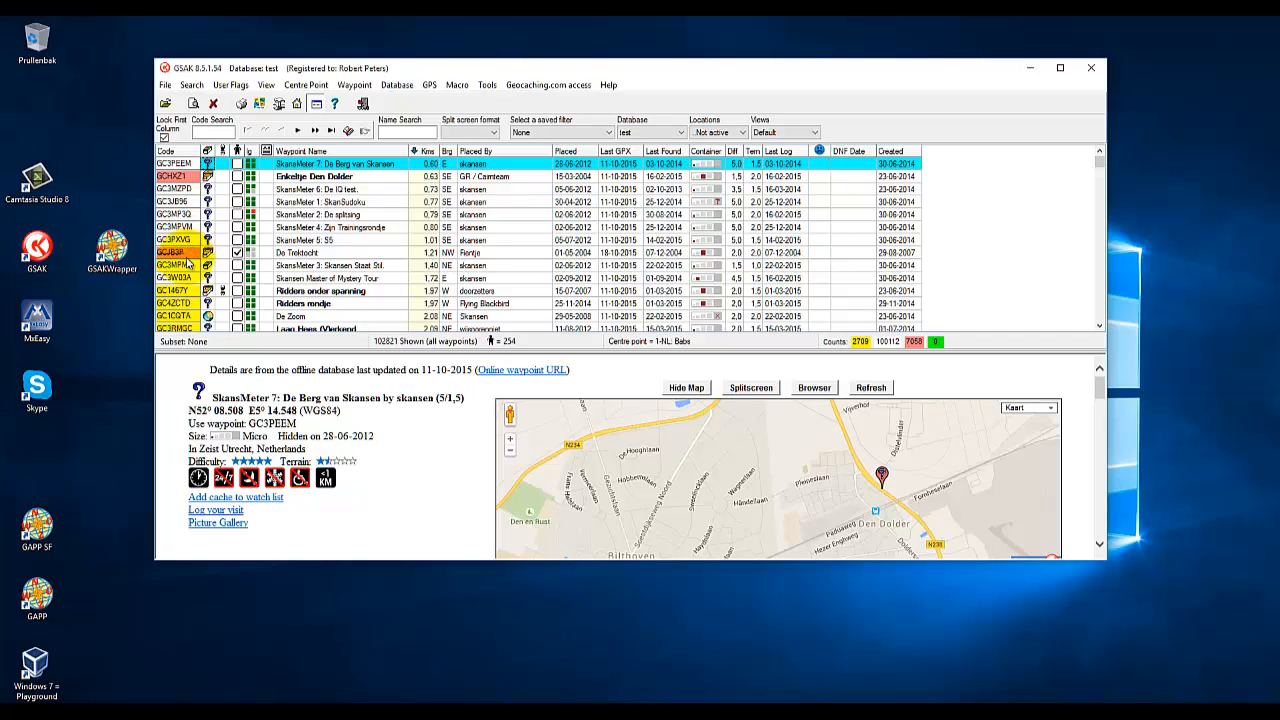
# Switch to GSAK Wrapper and create a new flow named demo.
pyautogui.click(110, 254)
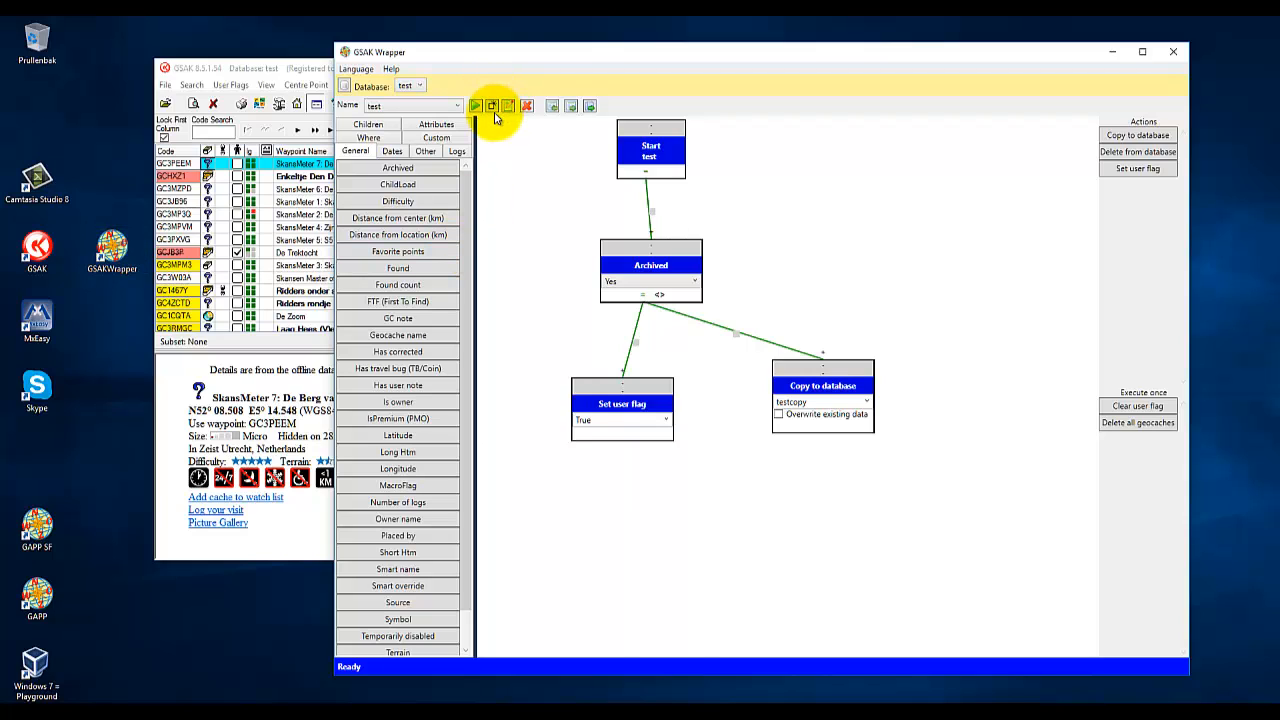
pyautogui.click(821, 236)
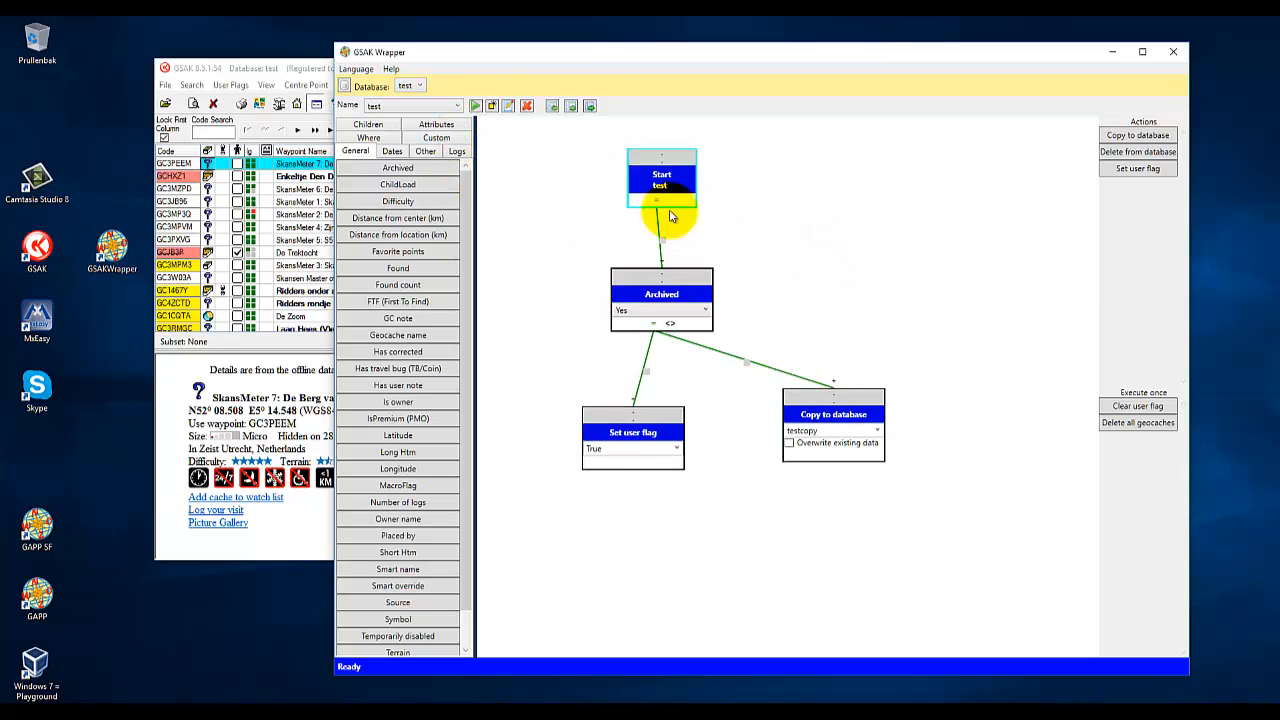
pyautogui.click(492, 106)
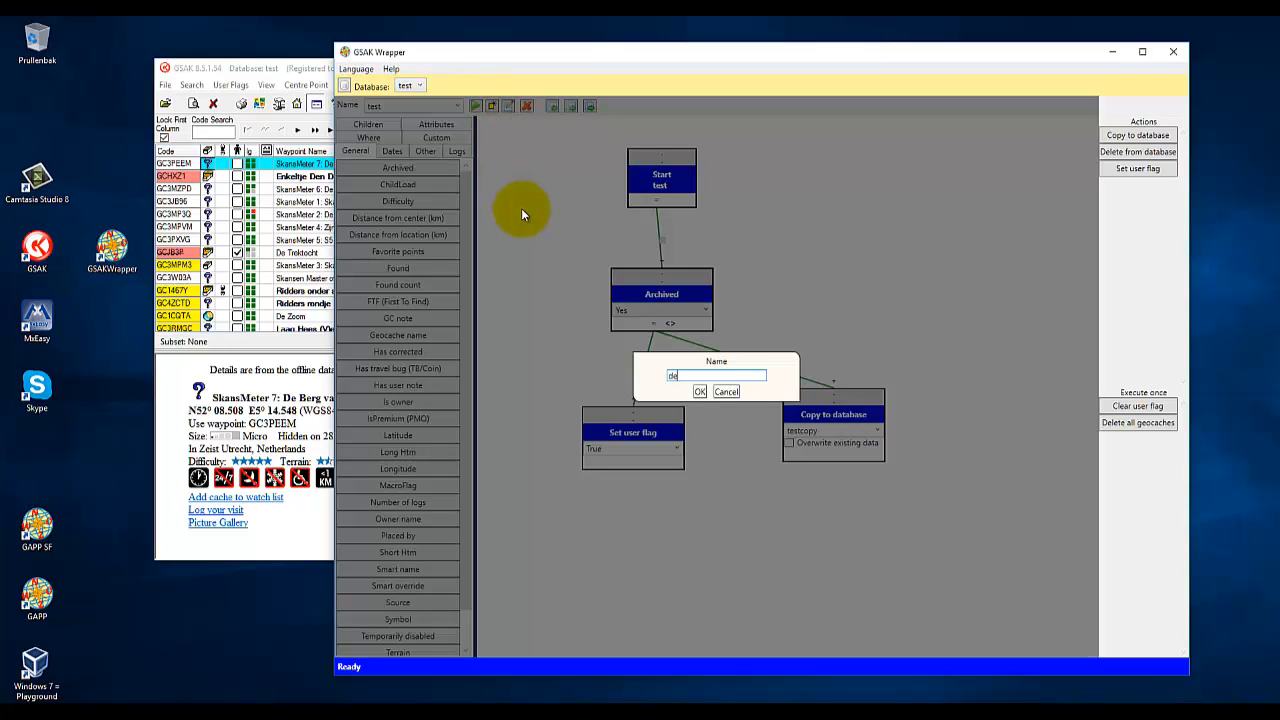
pyautogui.click(698, 392)
pyautogui.click(607, 205)
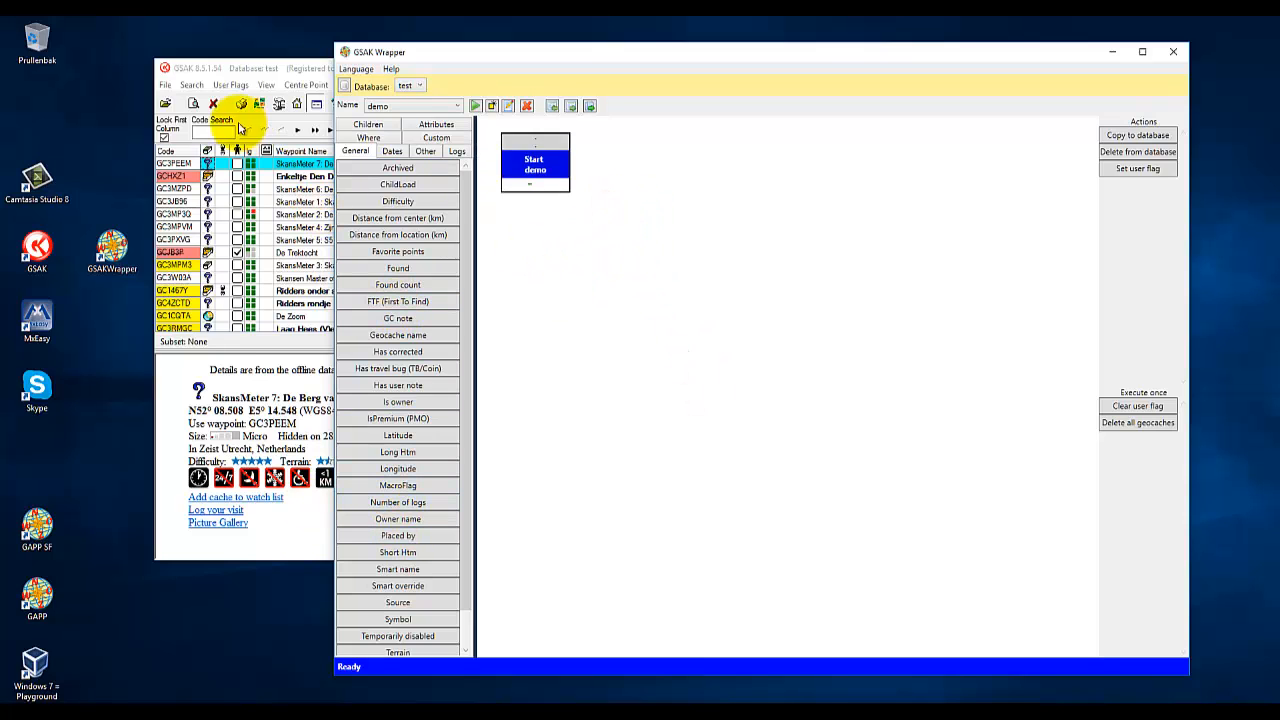
# Compare the filter criteria in GSAK with the Dates and General conditions offered in GSAK Wrapper.
pyautogui.click(186, 86)
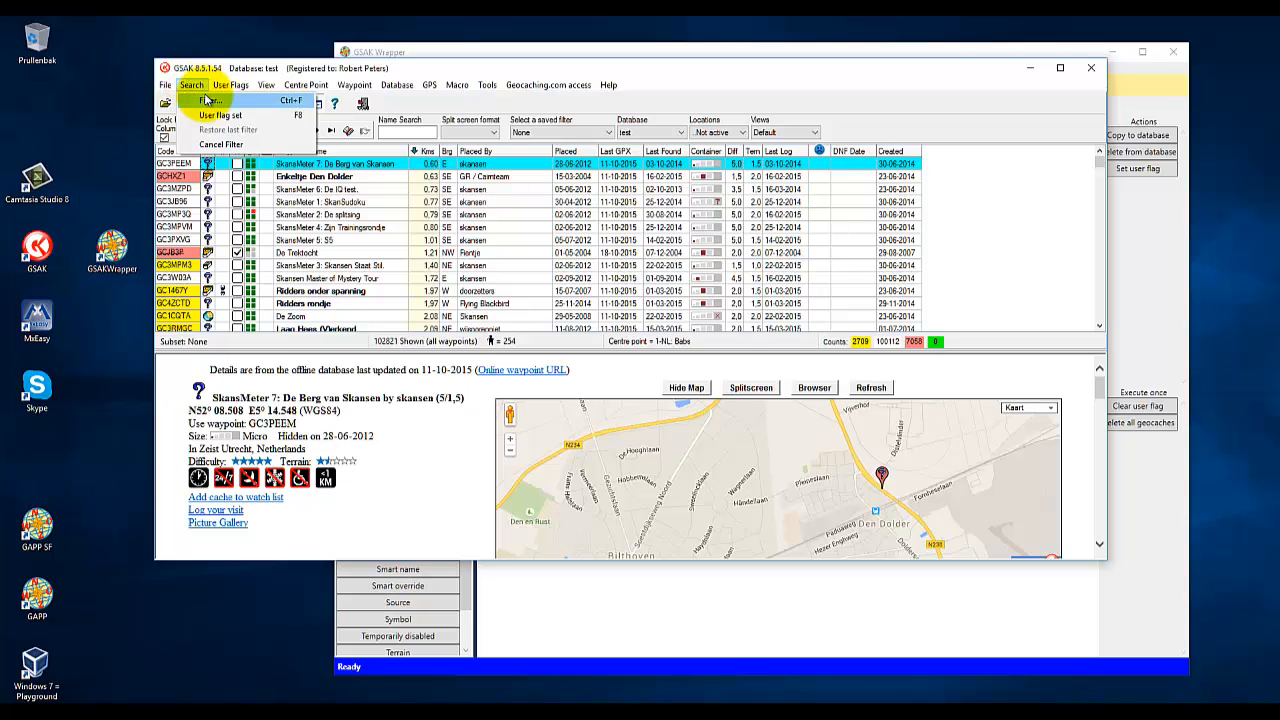
pyautogui.click(203, 97)
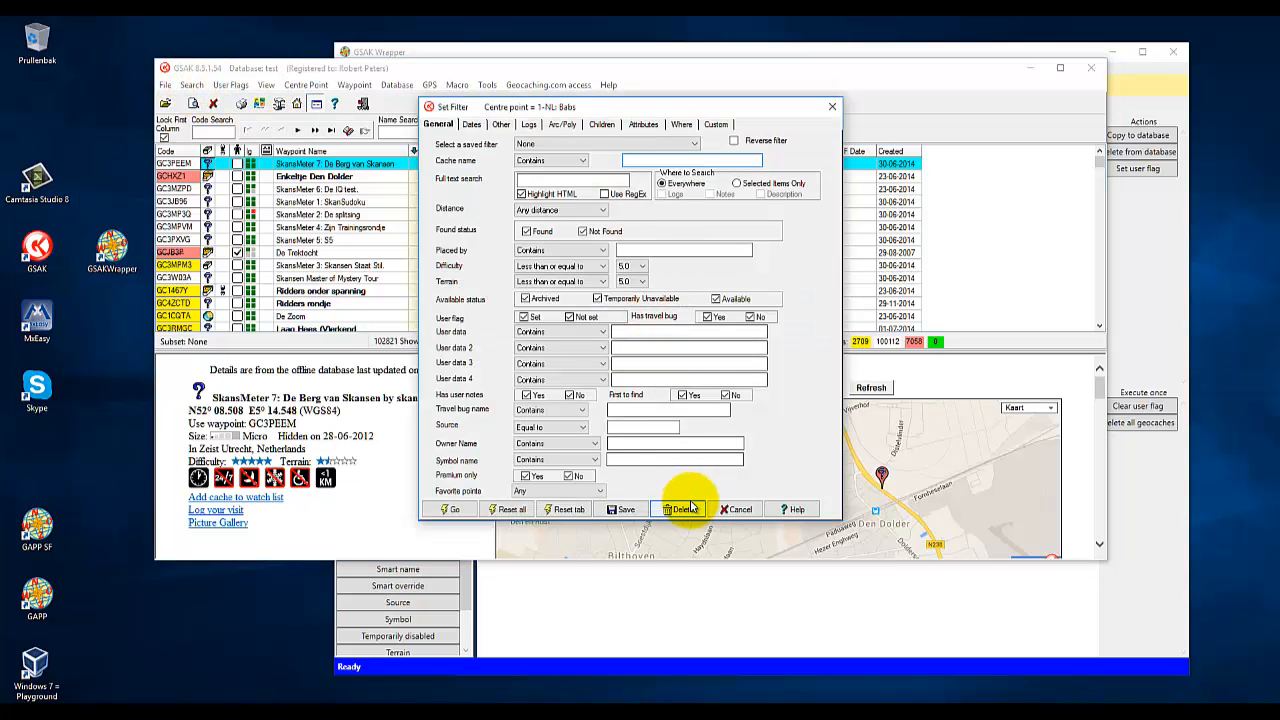
pyautogui.click(832, 108)
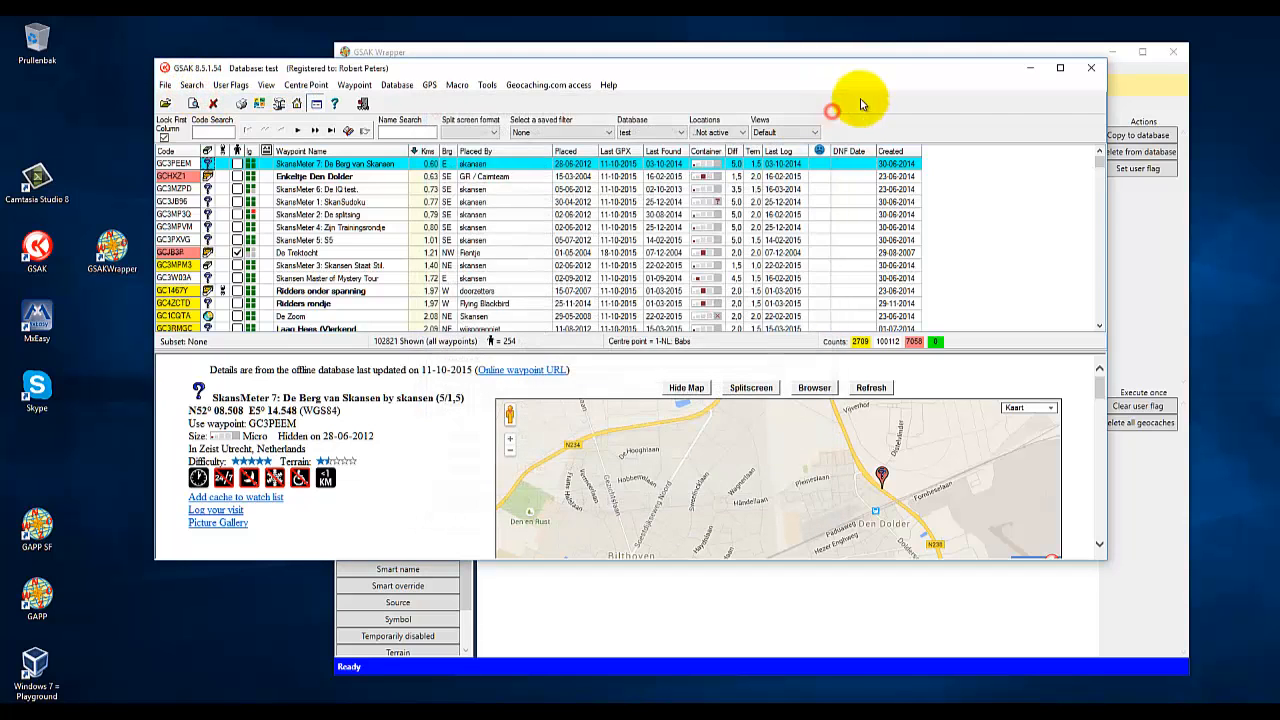
pyautogui.click(1137, 277)
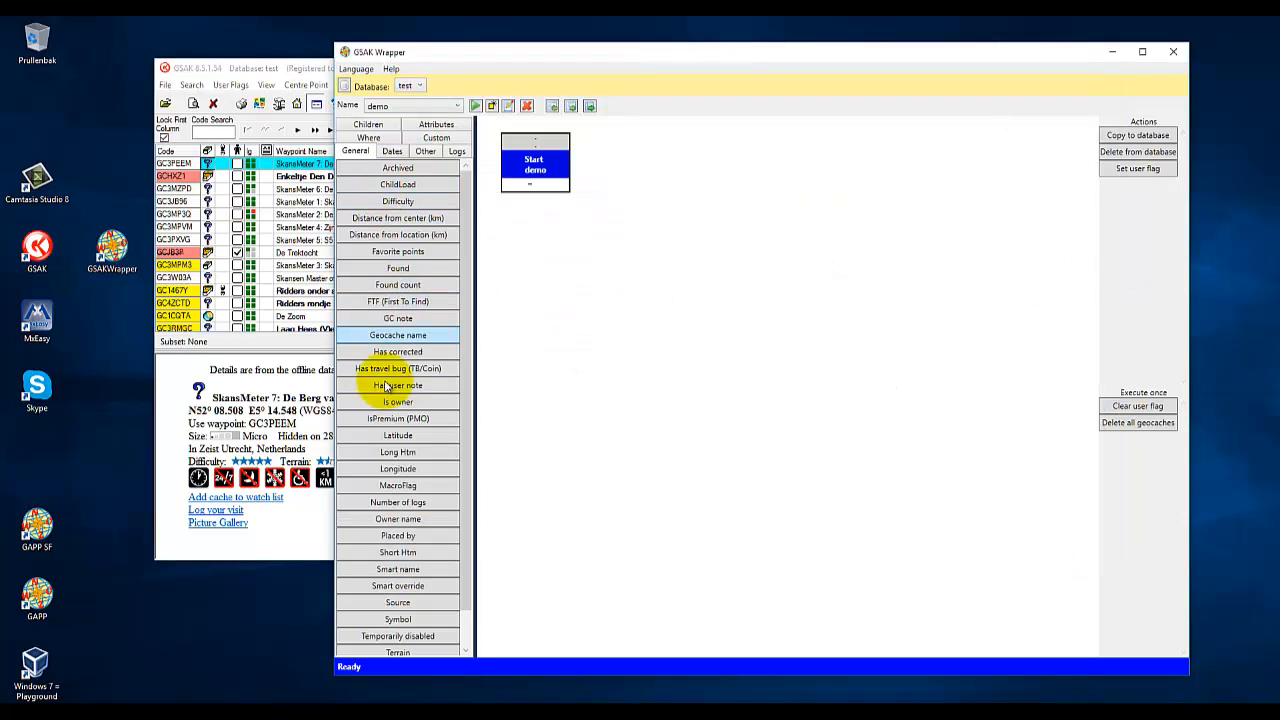
pyautogui.click(396, 155)
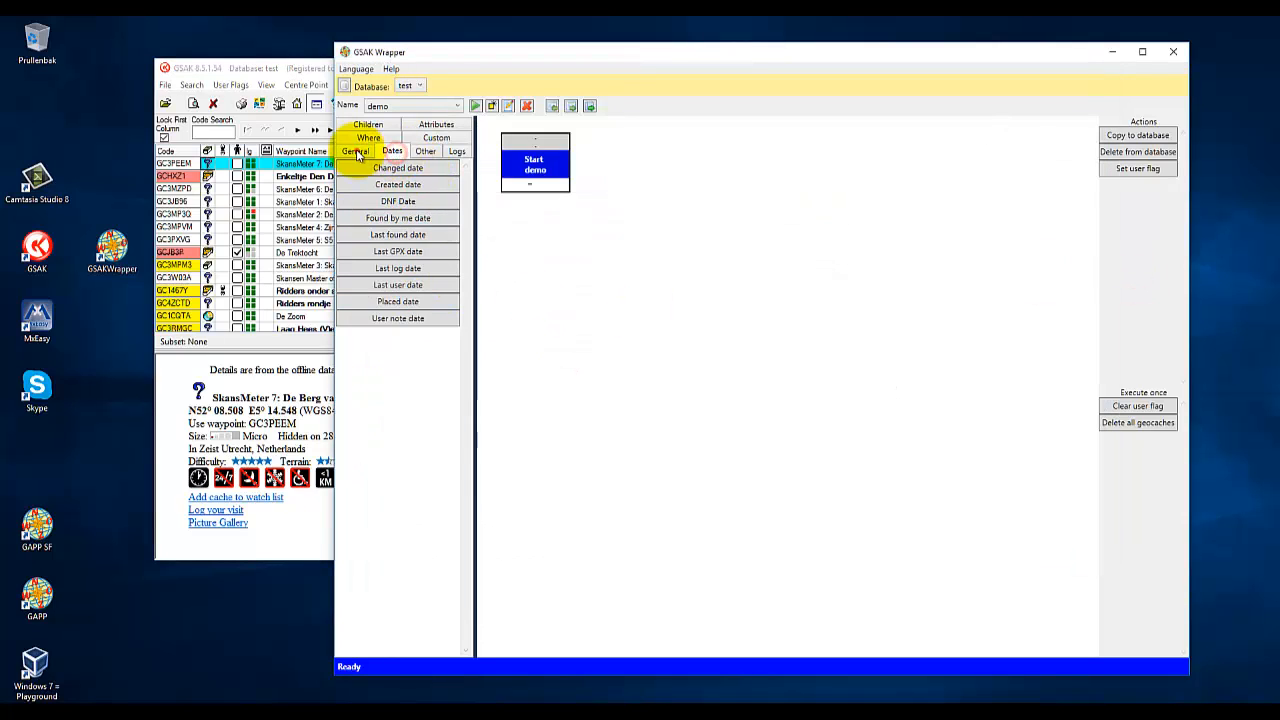
pyautogui.click(355, 151)
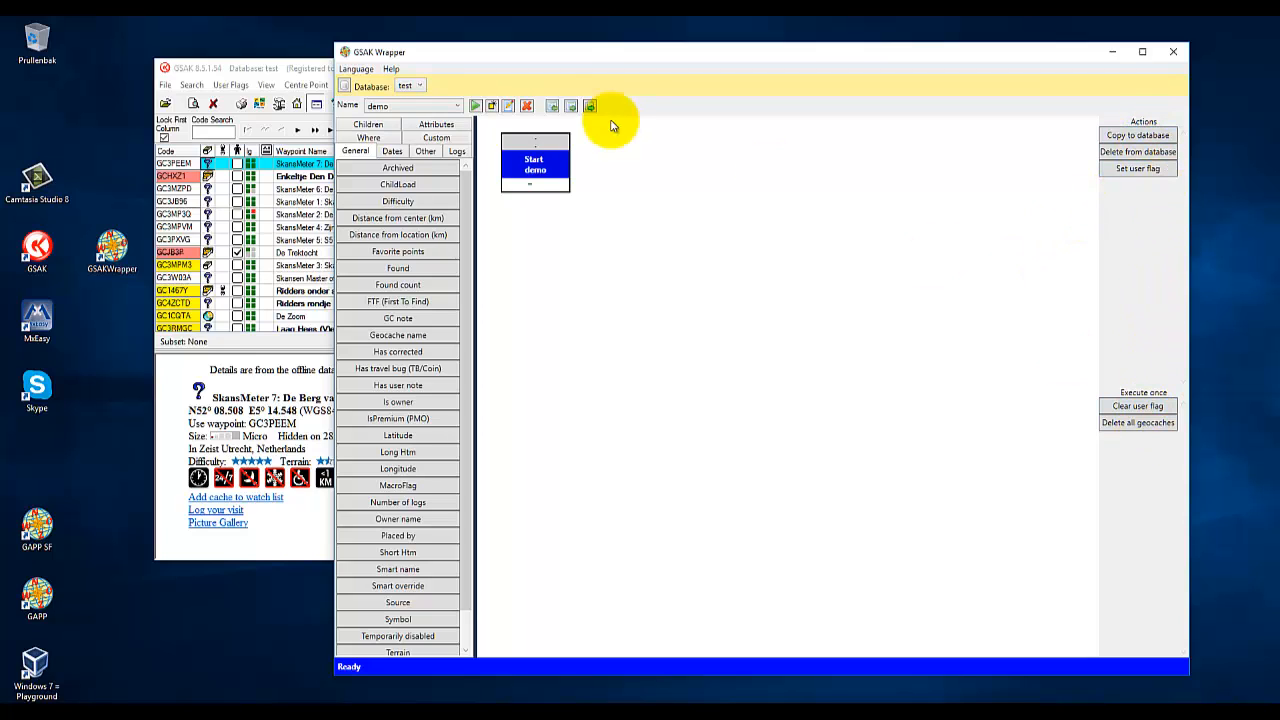
# Move the demo flow's Start block further in from the edge of the canvas, keeping it near the upper part.
pyautogui.click(531, 144)
pyautogui.moveTo(531, 147); pyautogui.dragTo(559, 151)
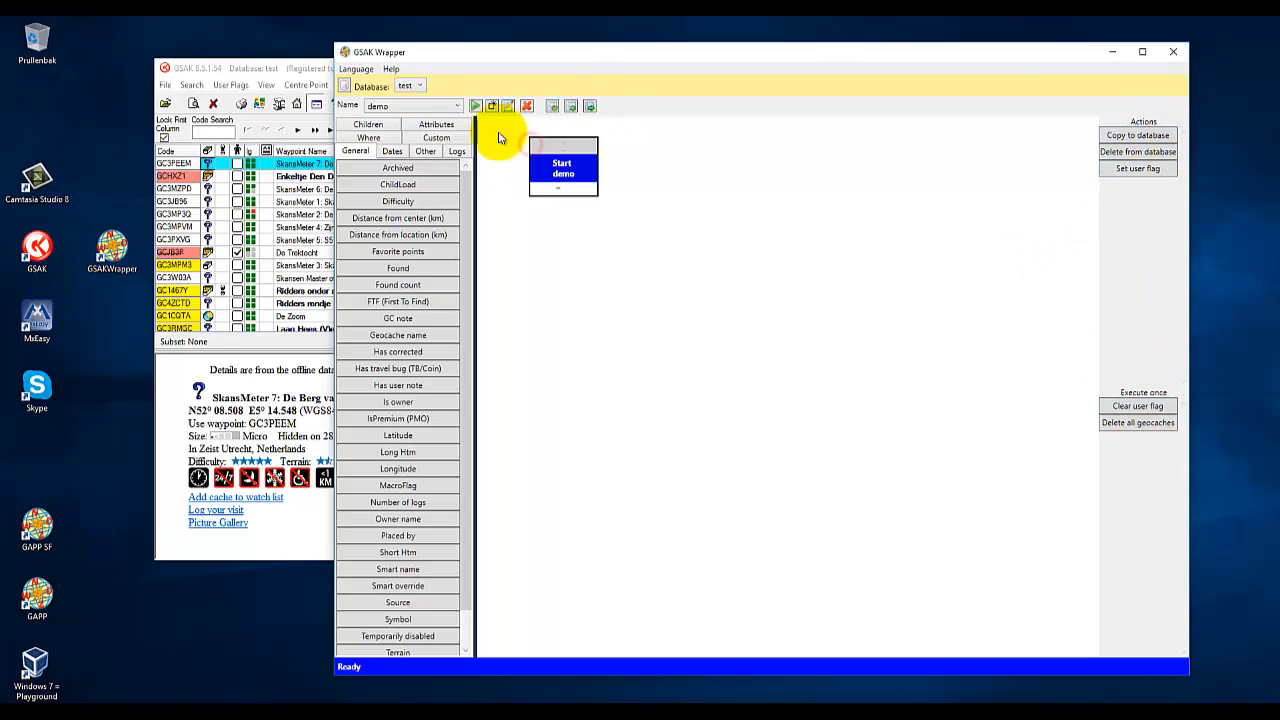
pyautogui.click(492, 107)
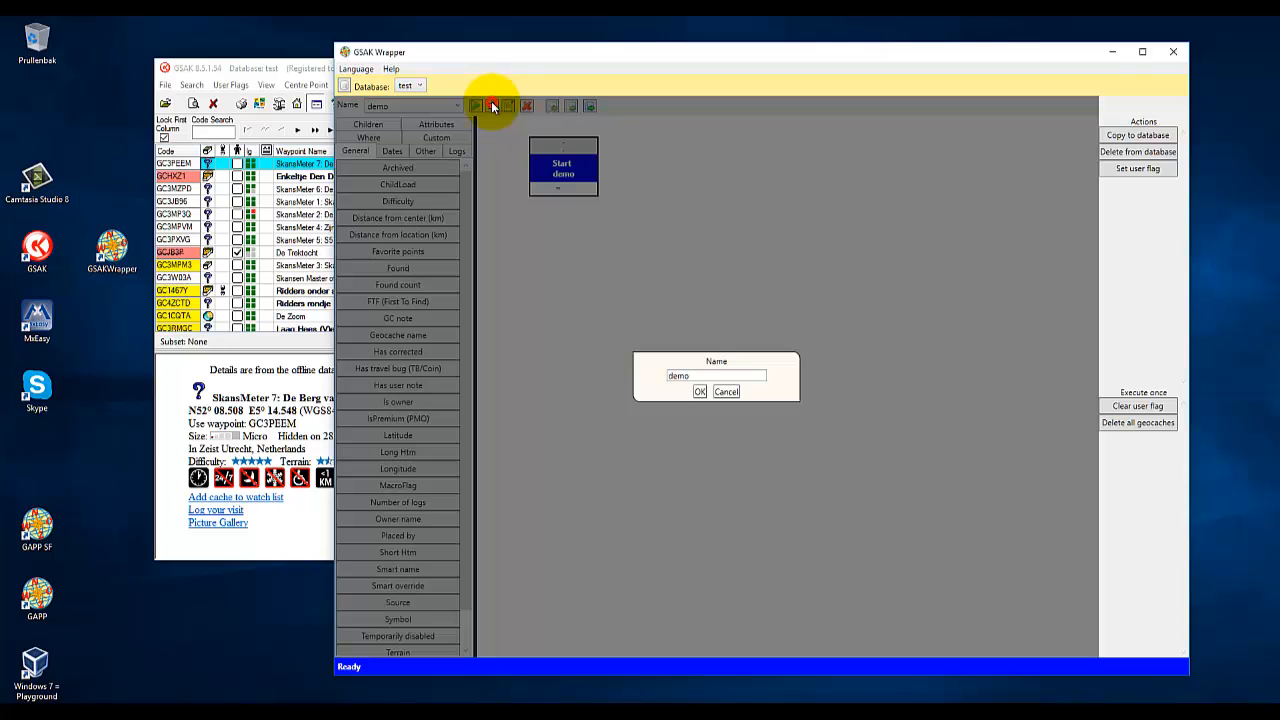
pyautogui.click(732, 391)
pyautogui.click(562, 150)
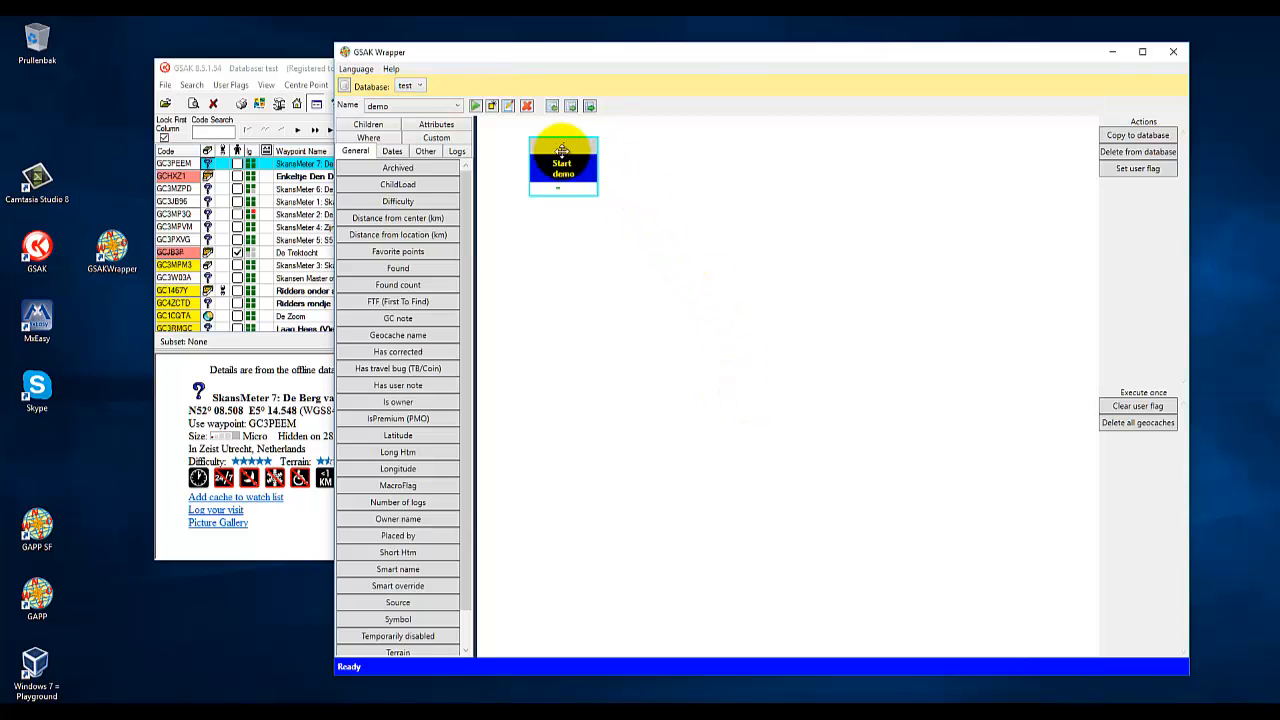
pyautogui.moveTo(562, 150); pyautogui.dragTo(604, 150)
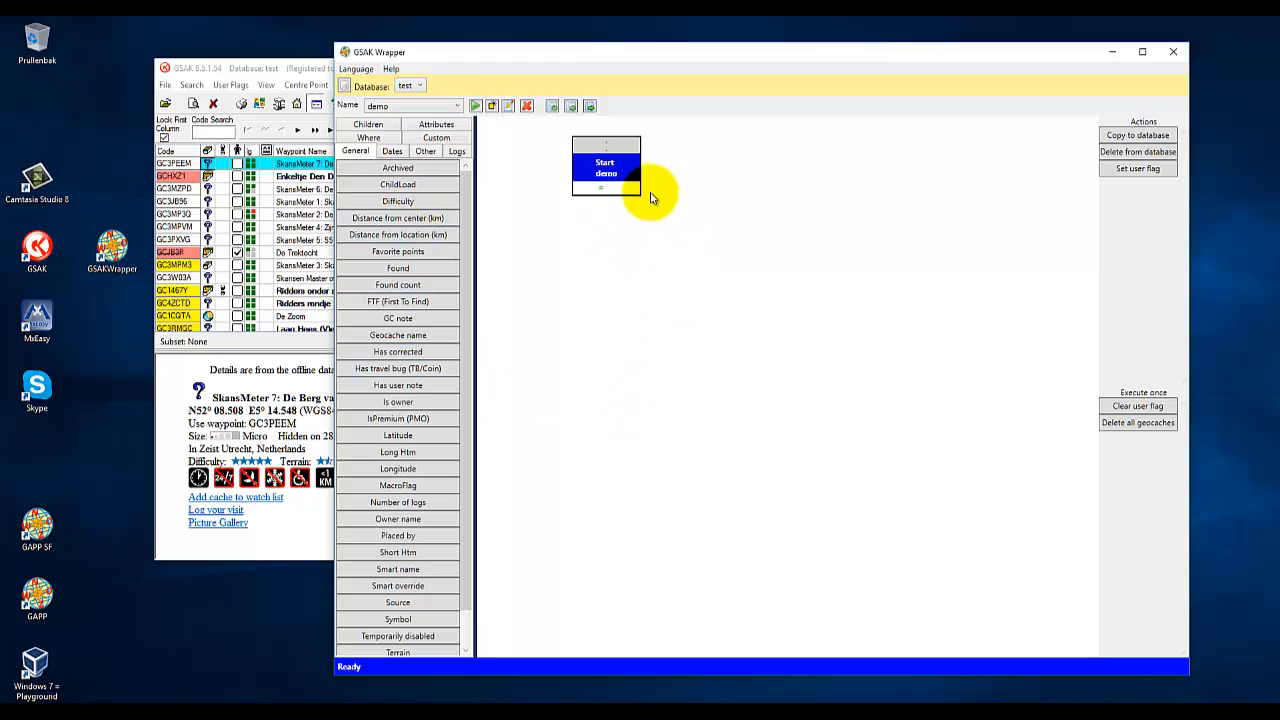
pyautogui.click(603, 150)
pyautogui.moveTo(603, 150); pyautogui.dragTo(619, 152)
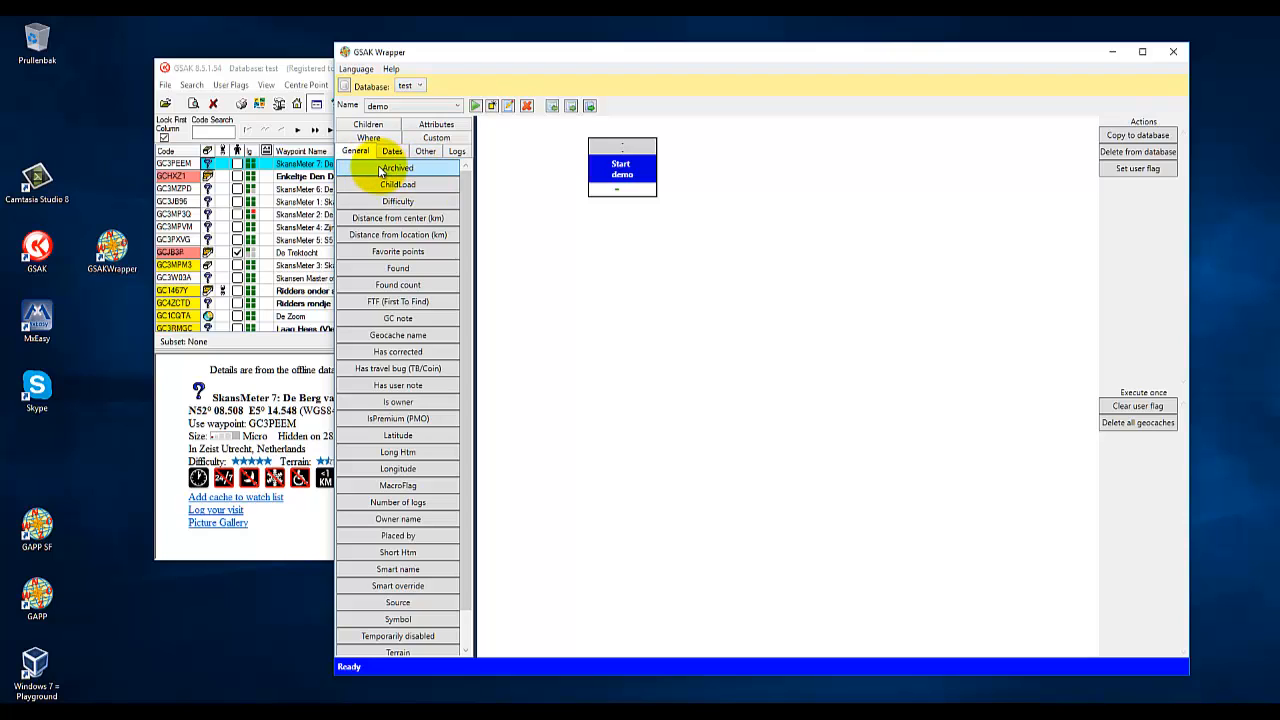
# Add an Archived condition set to No below the Start block and connect Start to it.
pyautogui.moveTo(376, 168); pyautogui.dragTo(604, 266)
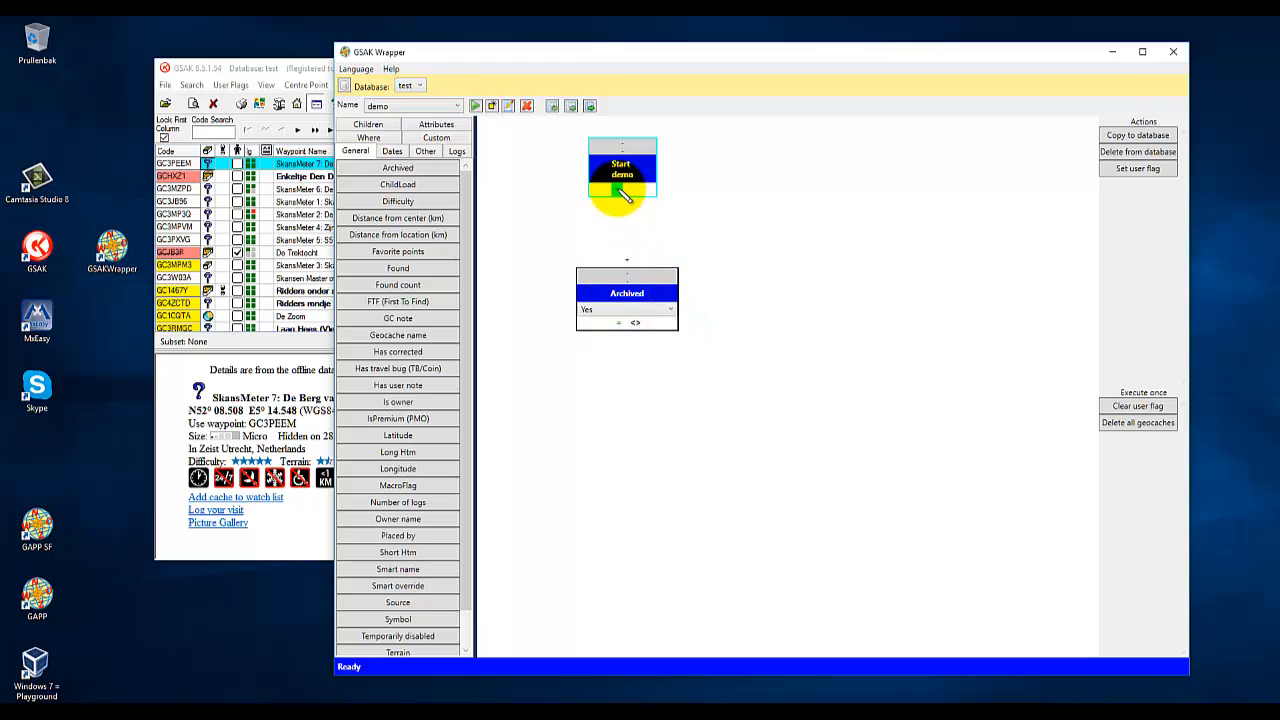
pyautogui.moveTo(620, 193); pyautogui.dragTo(658, 272)
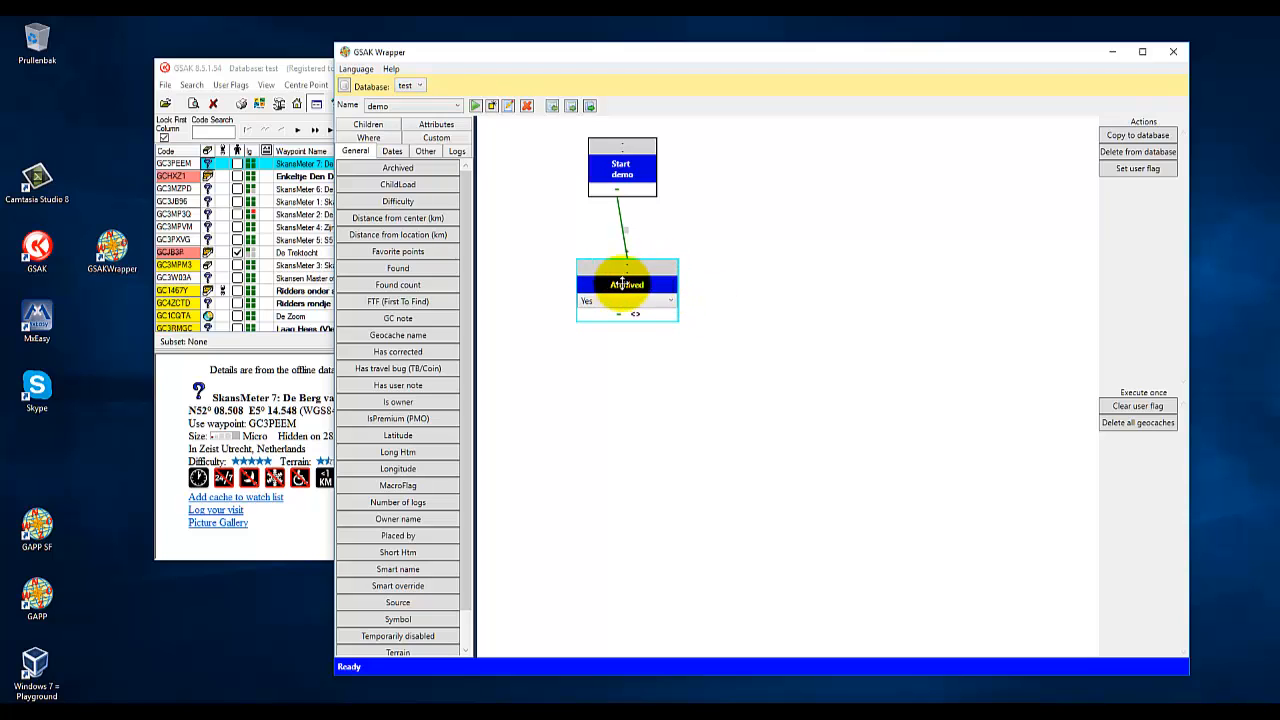
pyautogui.click(652, 301)
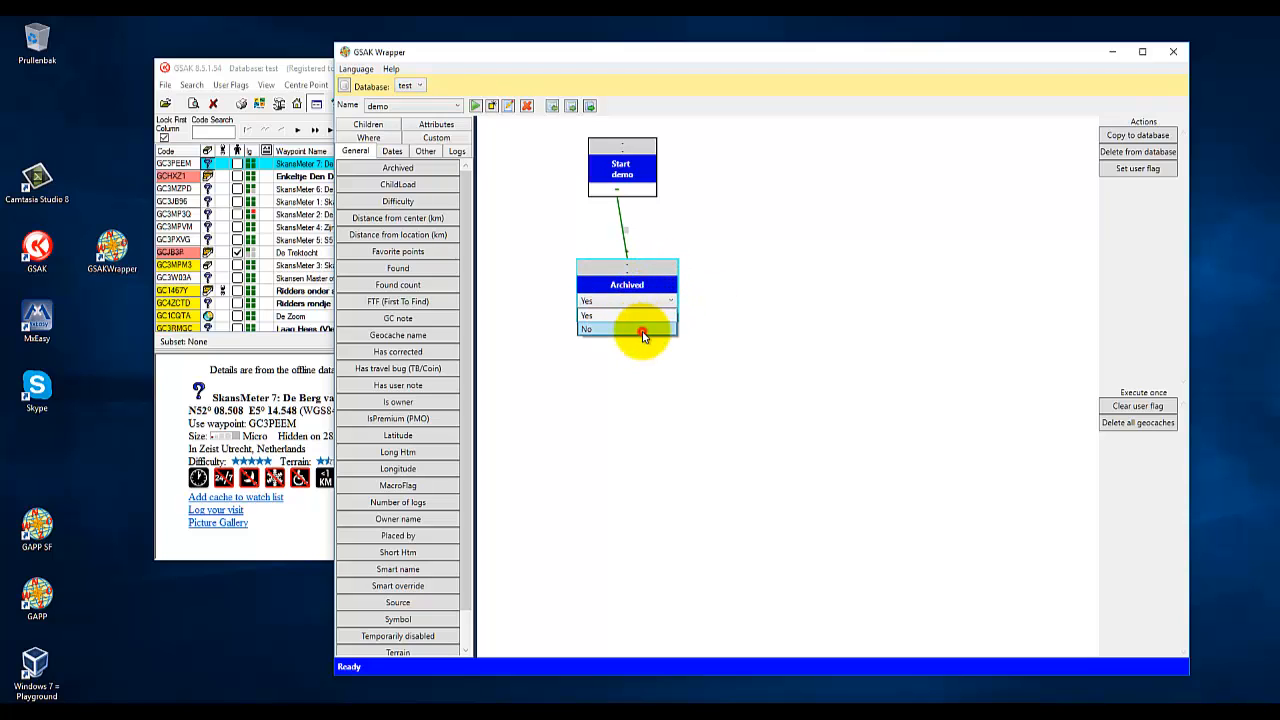
pyautogui.click(643, 335)
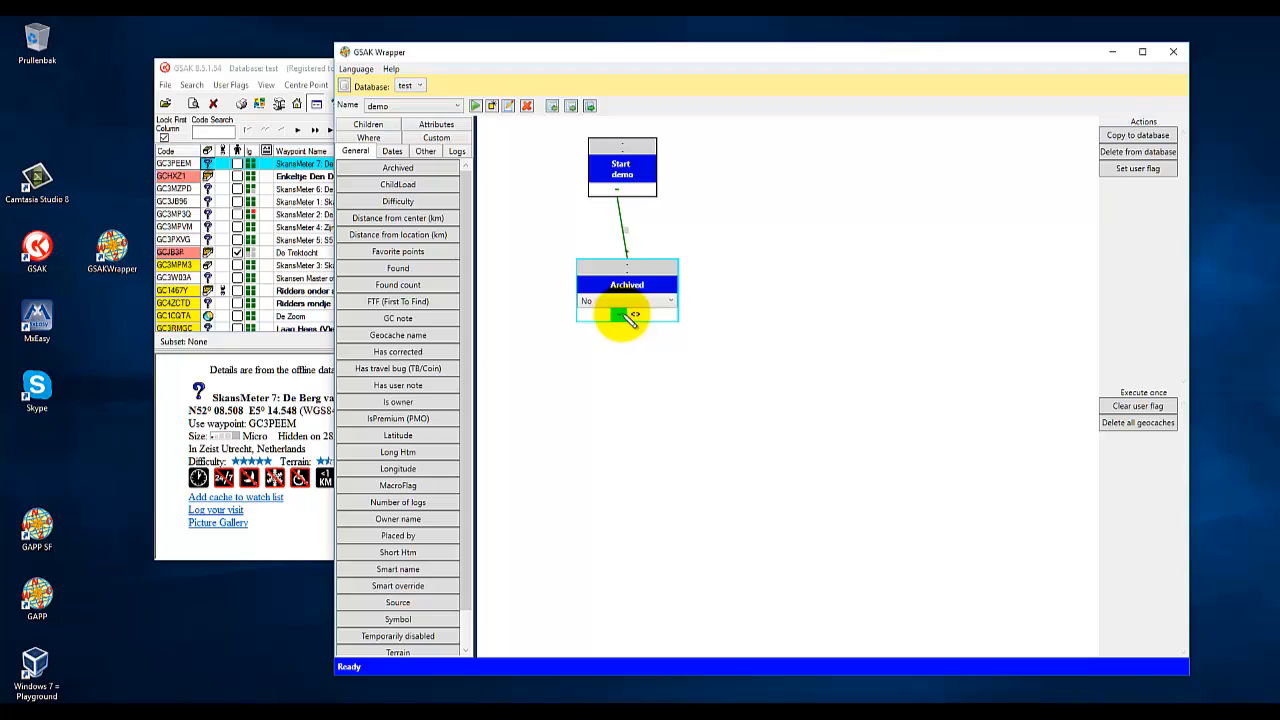
pyautogui.moveTo(643, 271); pyautogui.dragTo(646, 264)
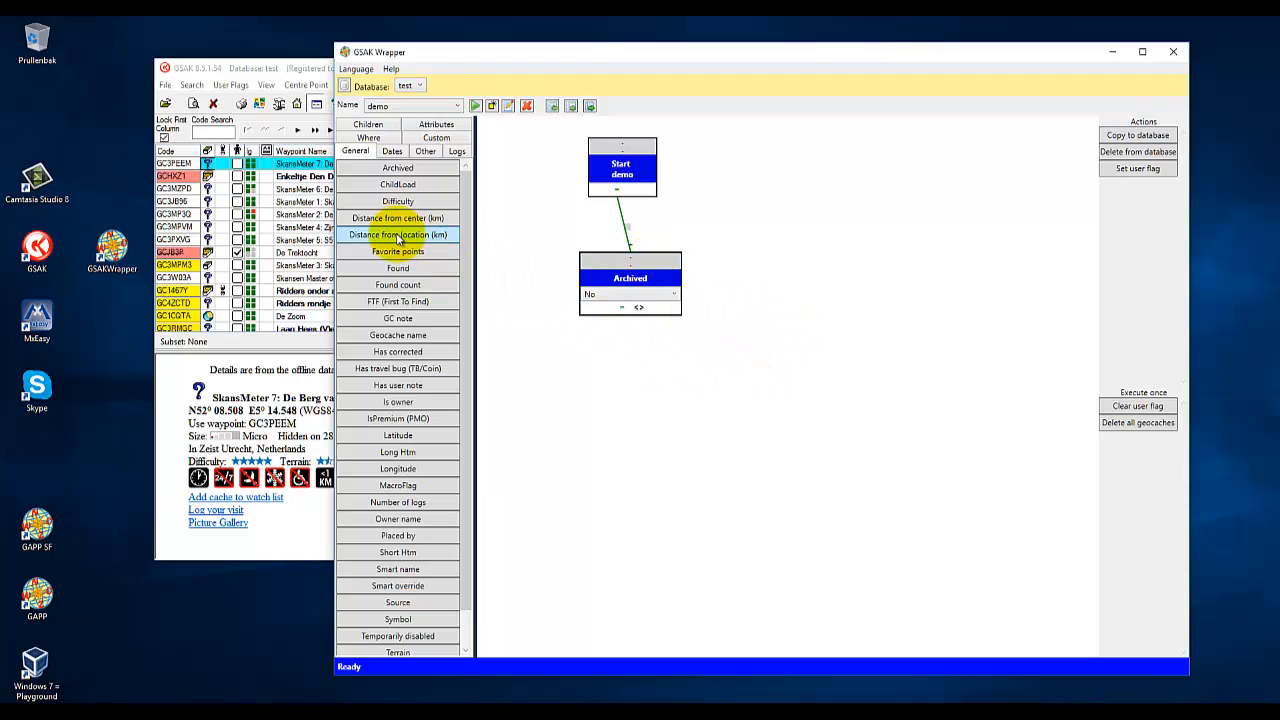
# Add a Distance from location (km) condition linked from Archived's = output, and look up its coordinates from "amsterdam, de dam".
pyautogui.moveTo(398, 238); pyautogui.dragTo(609, 395)
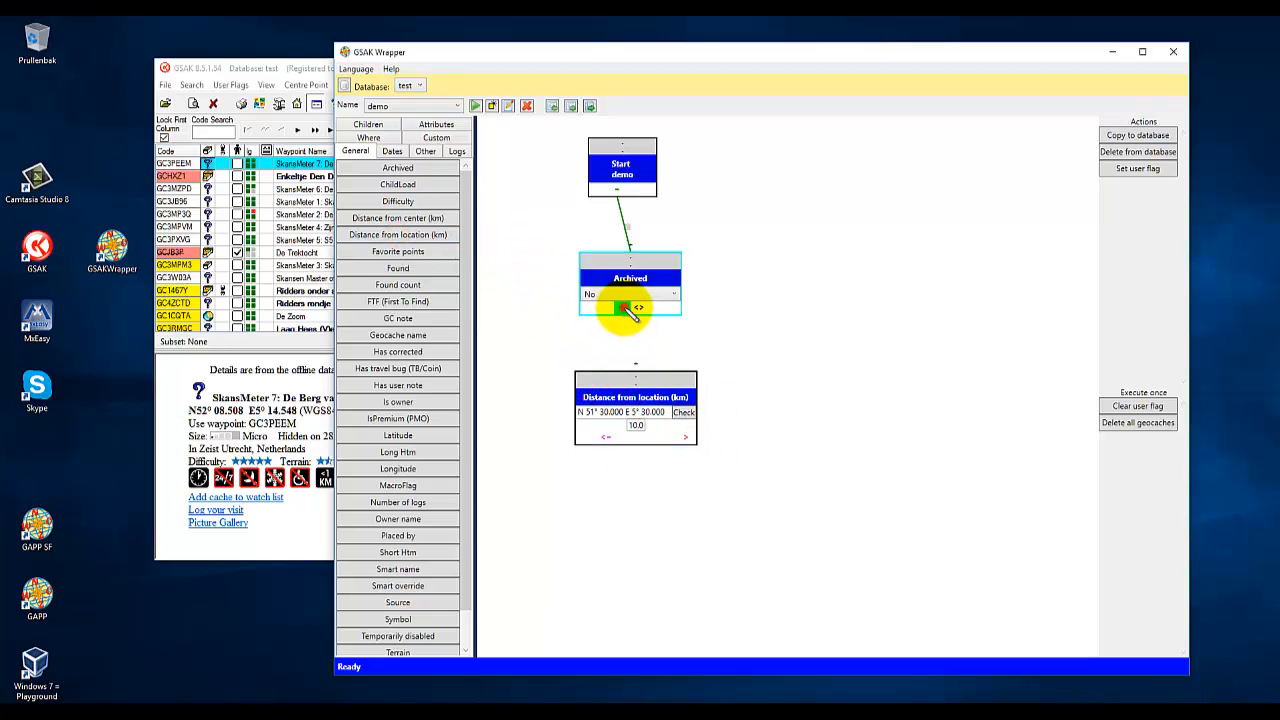
pyautogui.moveTo(622, 305); pyautogui.dragTo(637, 367)
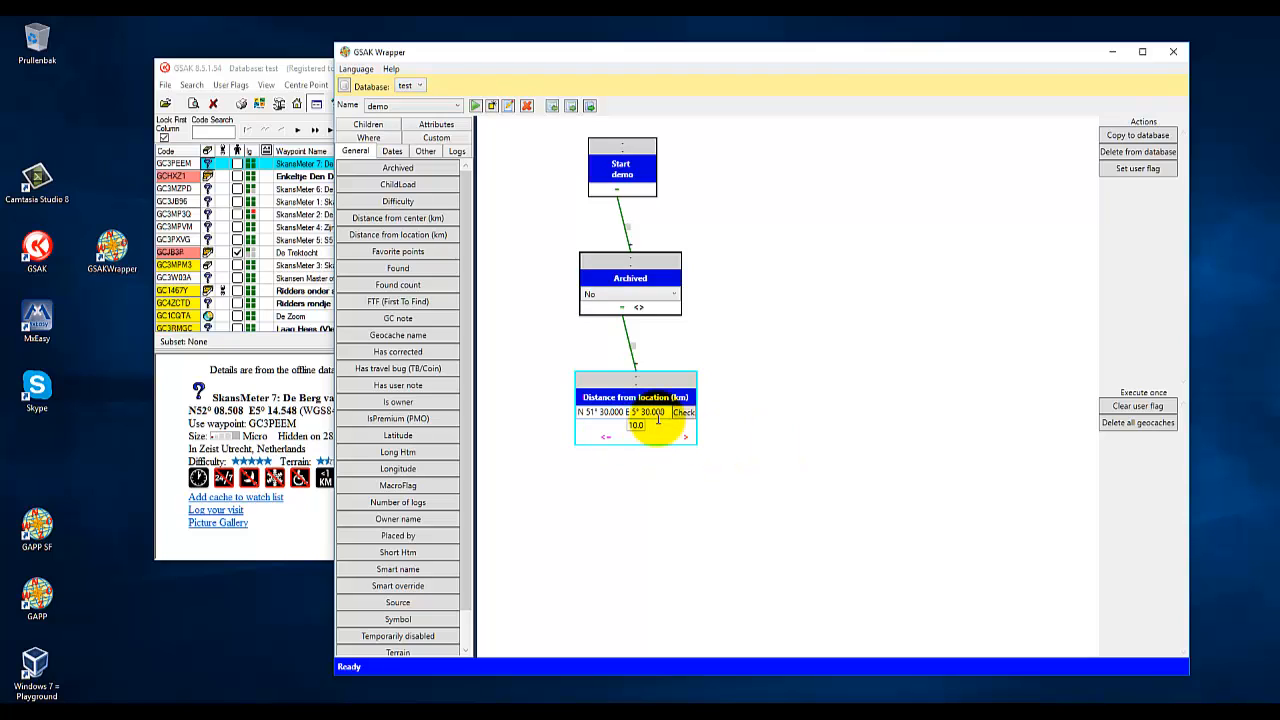
pyautogui.moveTo(667, 412); pyautogui.dragTo(582, 412)
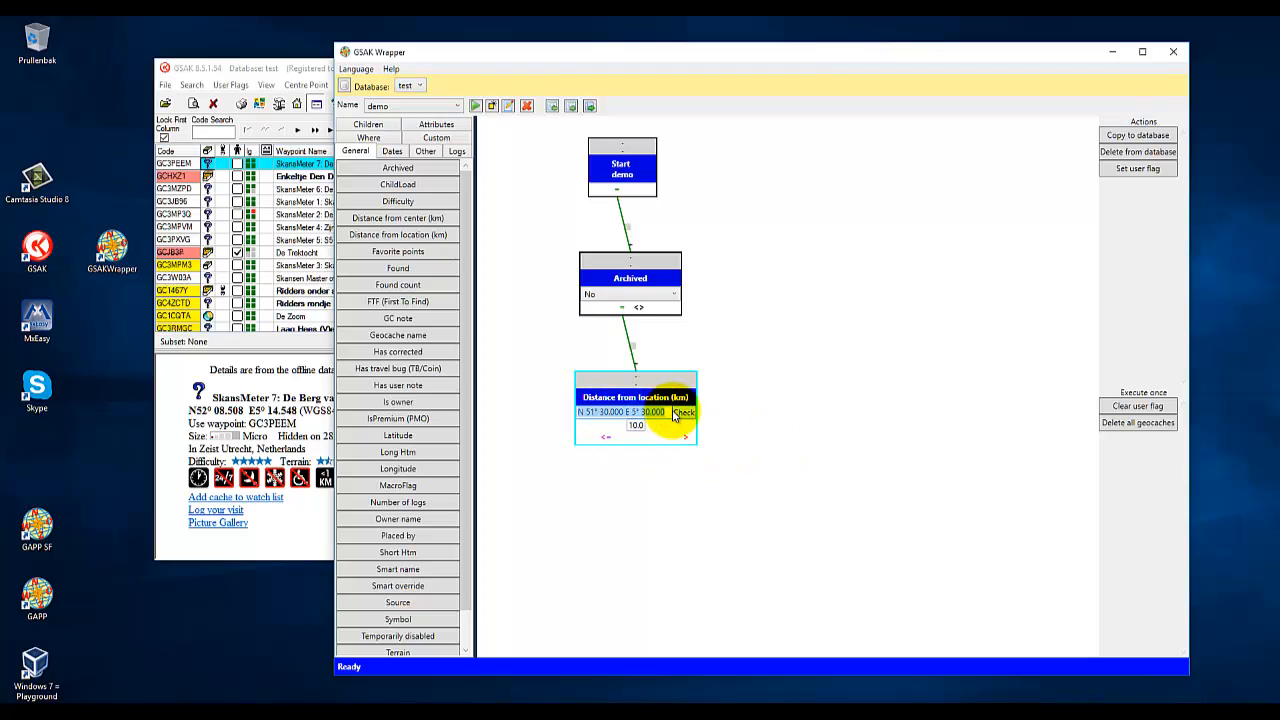
pyautogui.write('amsterdam, de dam')
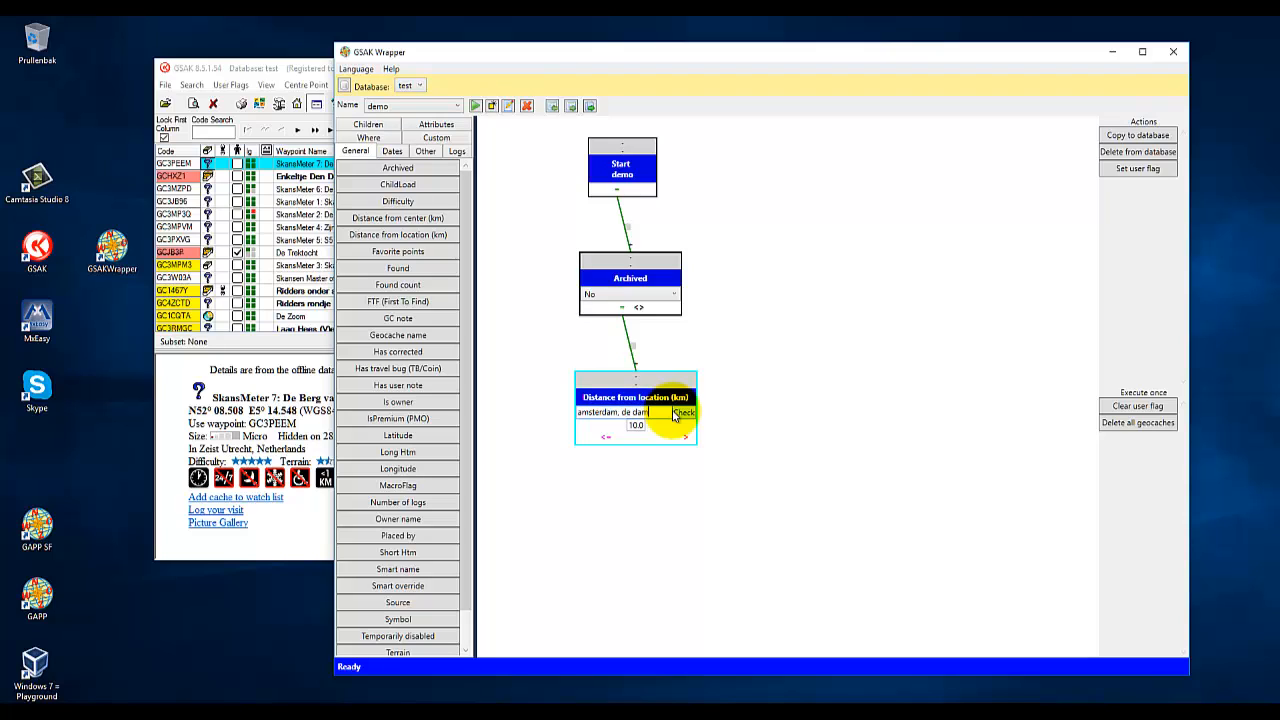
pyautogui.click(682, 417)
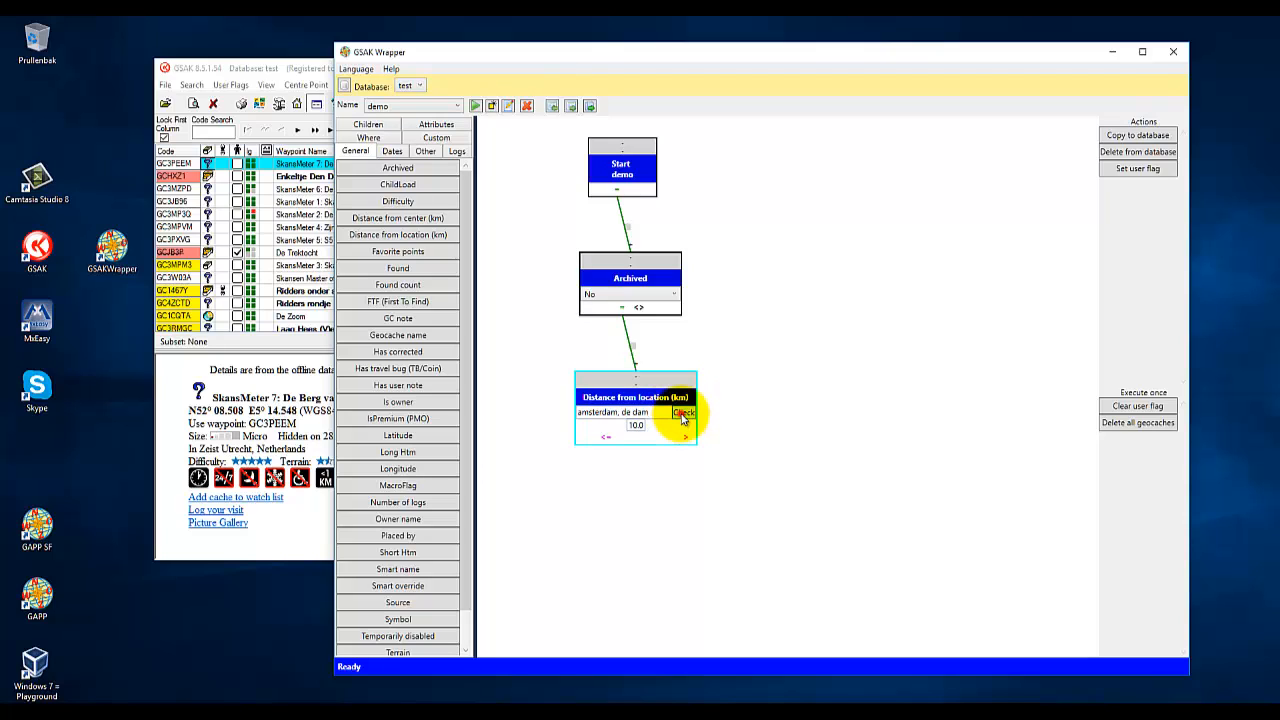
pyautogui.click(633, 427)
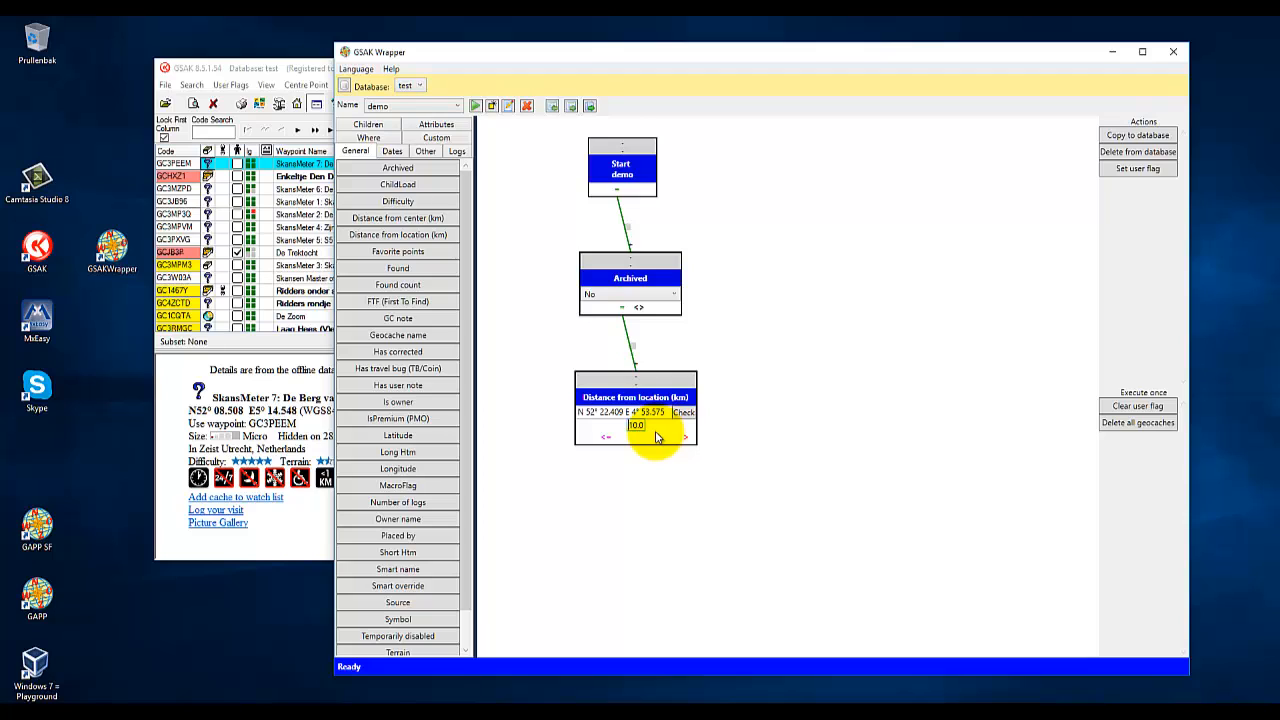
# Add a Geocache type condition set to Traditional Cache below the distance condition and link the distance condition's <= output to it.
pyautogui.scroll(1, 658, 436)
pyautogui.scroll(-1, 658, 436)
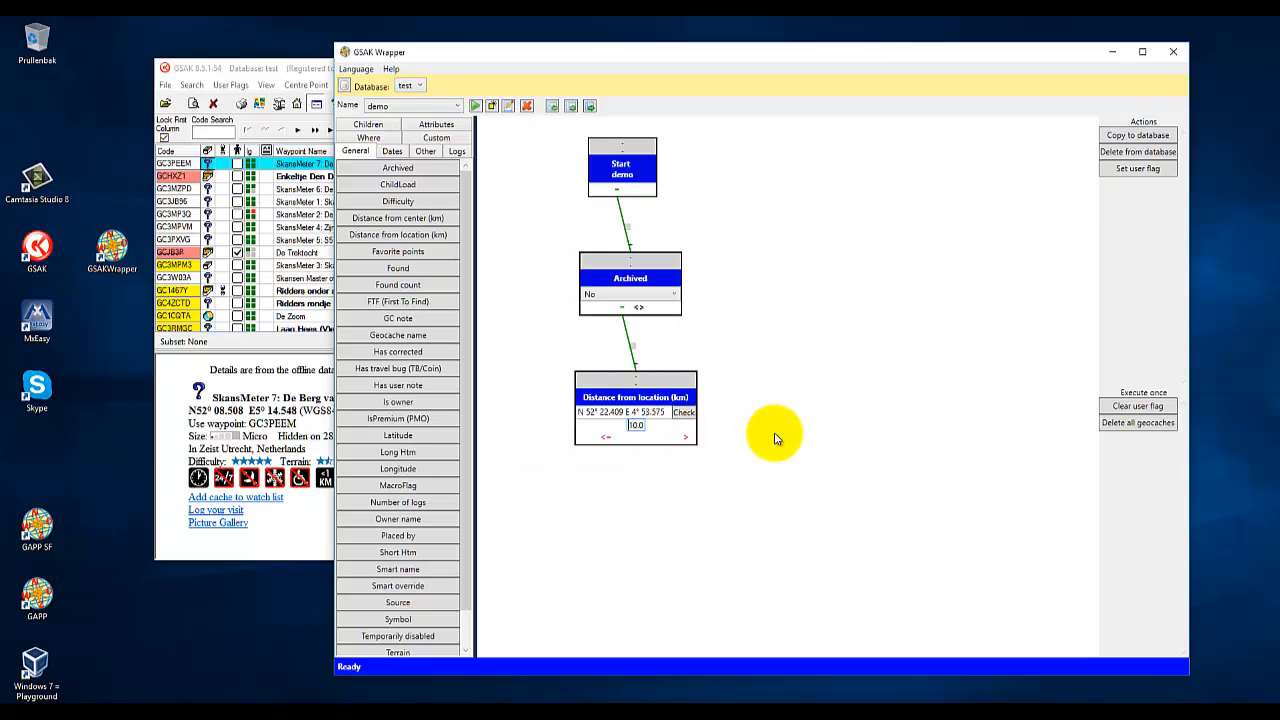
pyautogui.moveTo(778, 473); pyautogui.dragTo(807, 413)
pyautogui.scroll(1, 672, 377)
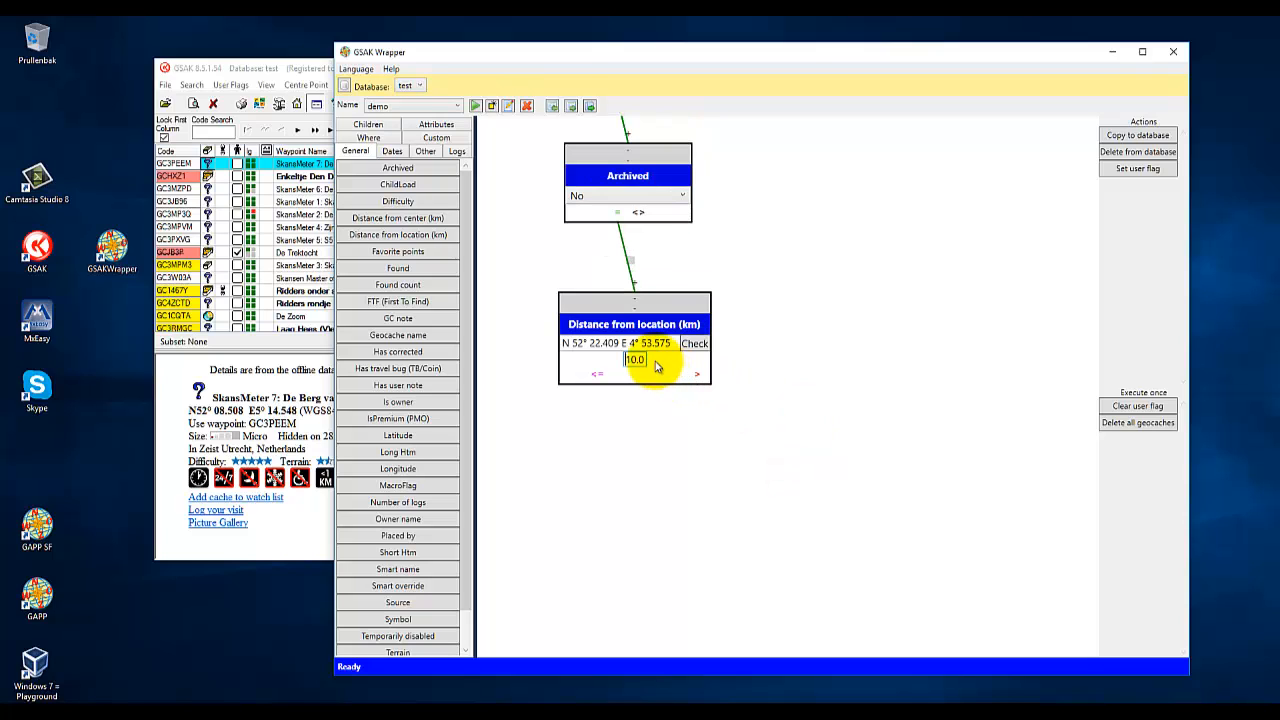
pyautogui.scroll(-1, 676, 368)
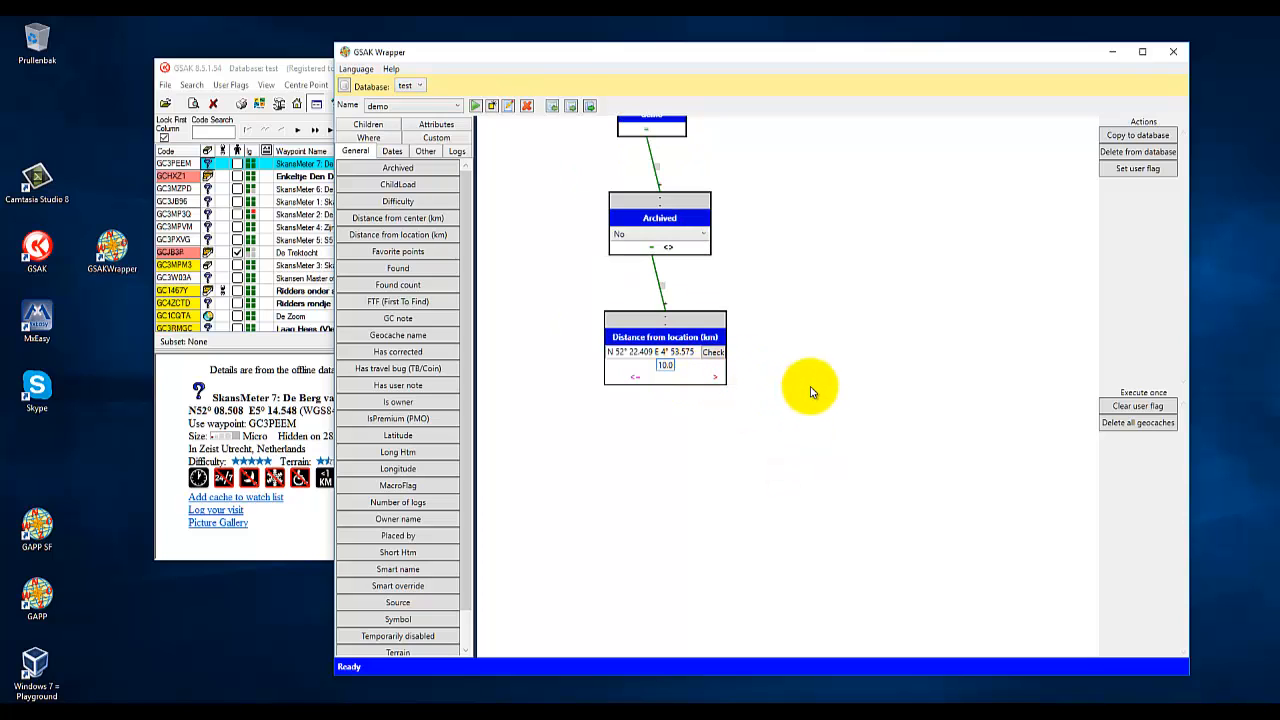
pyautogui.moveTo(820, 420); pyautogui.dragTo(836, 393)
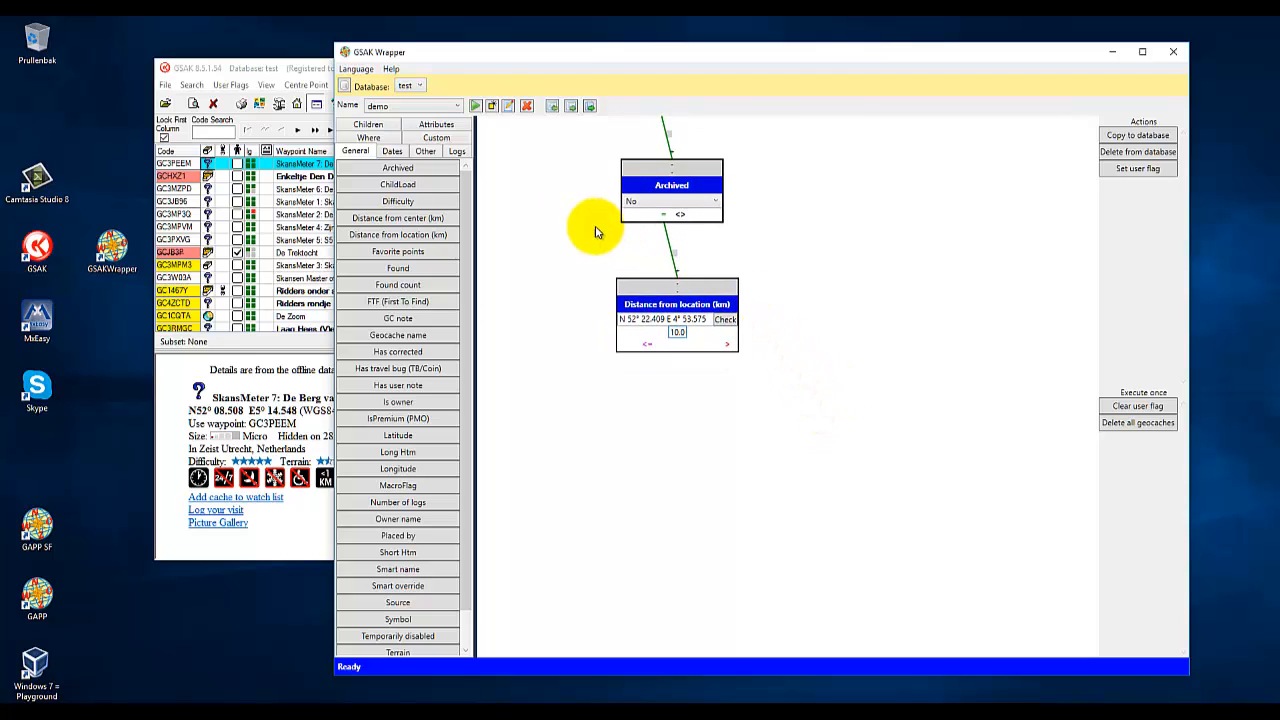
pyautogui.click(425, 152)
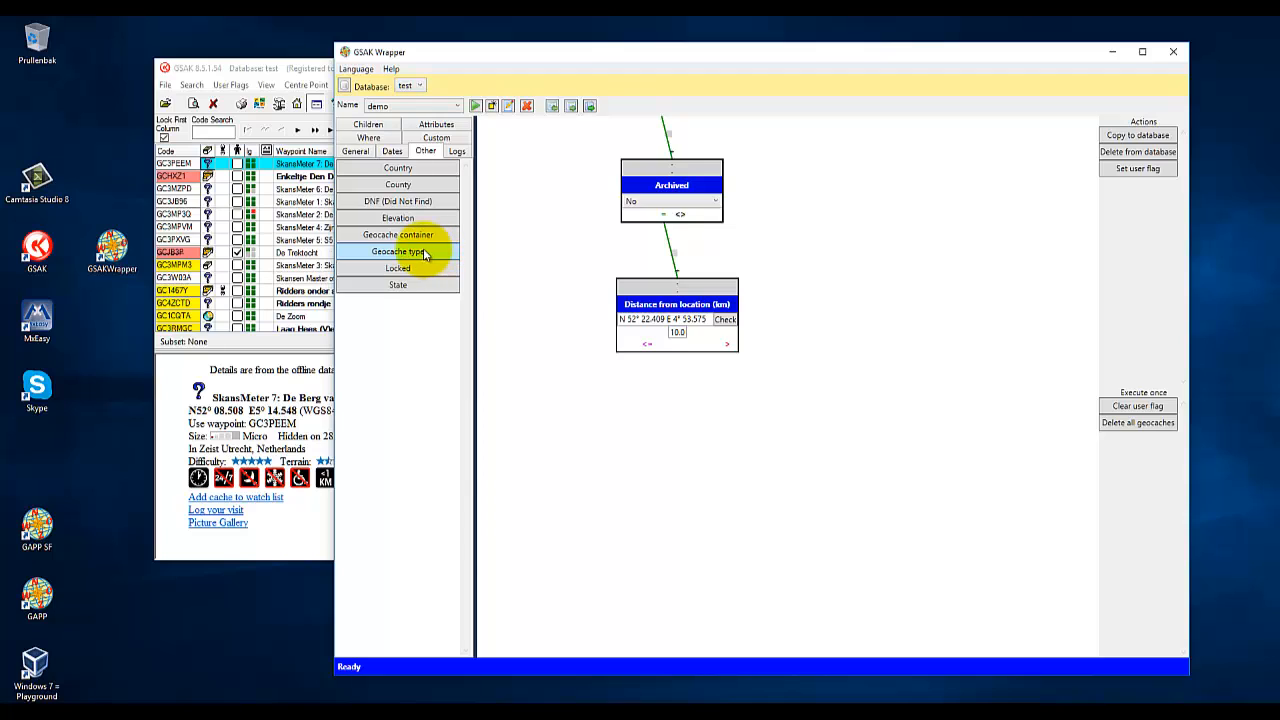
pyautogui.moveTo(381, 254); pyautogui.dragTo(595, 432)
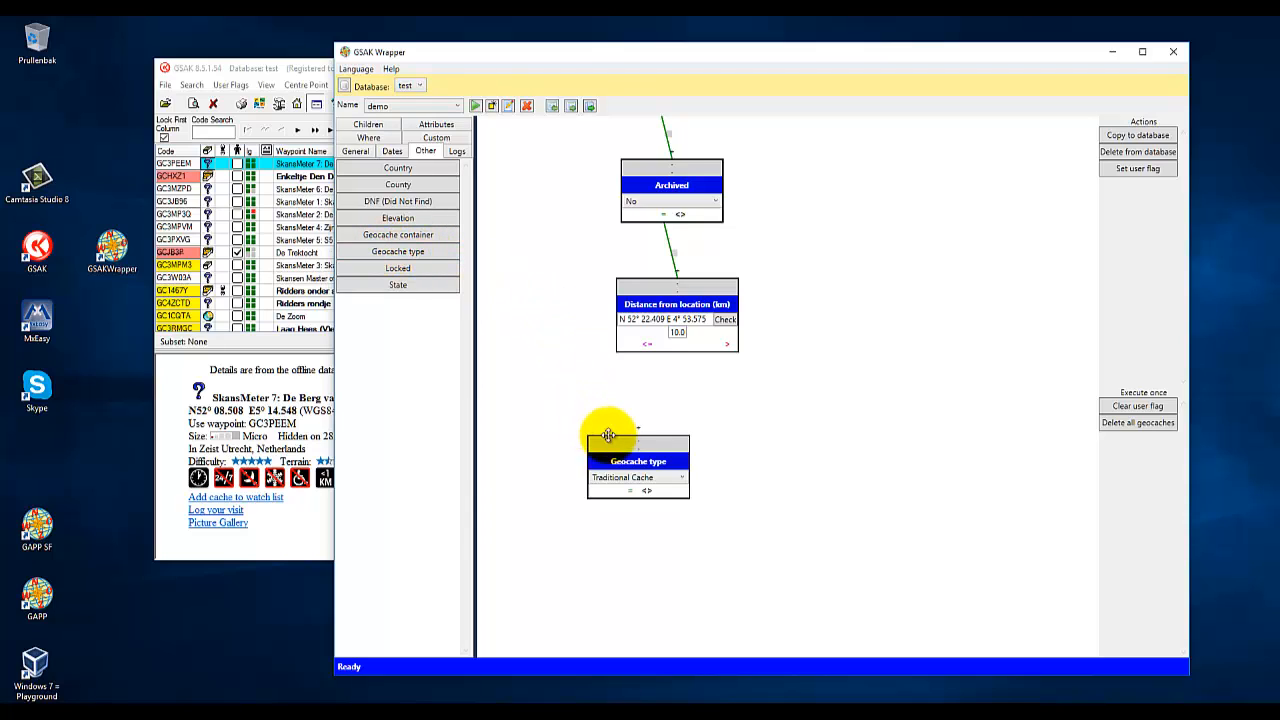
pyautogui.click(647, 345)
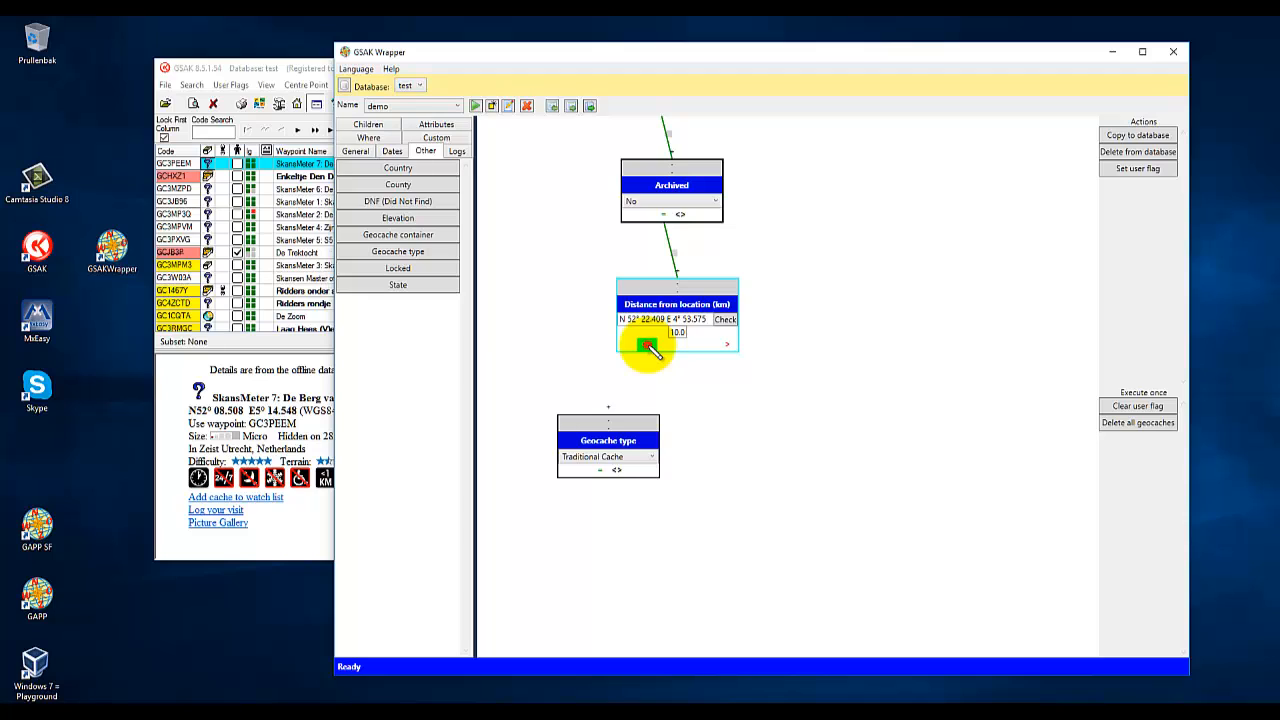
pyautogui.moveTo(647, 345); pyautogui.dragTo(609, 409)
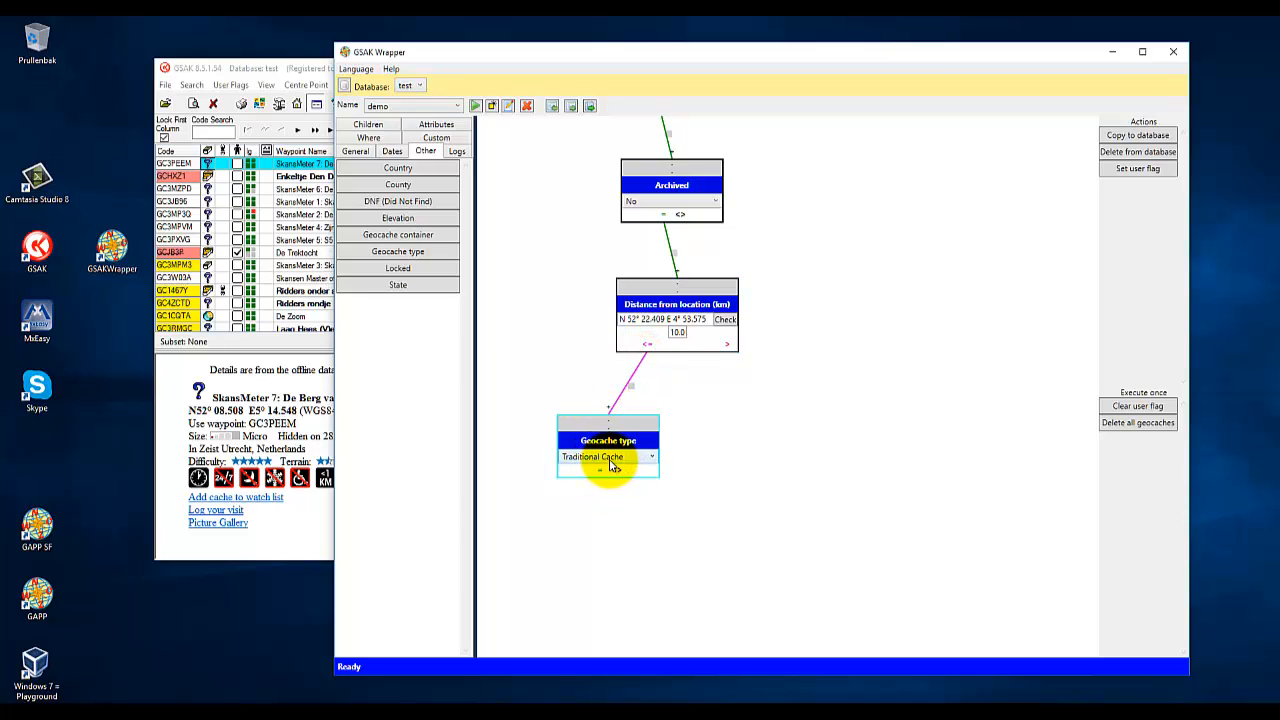
pyautogui.click(614, 460)
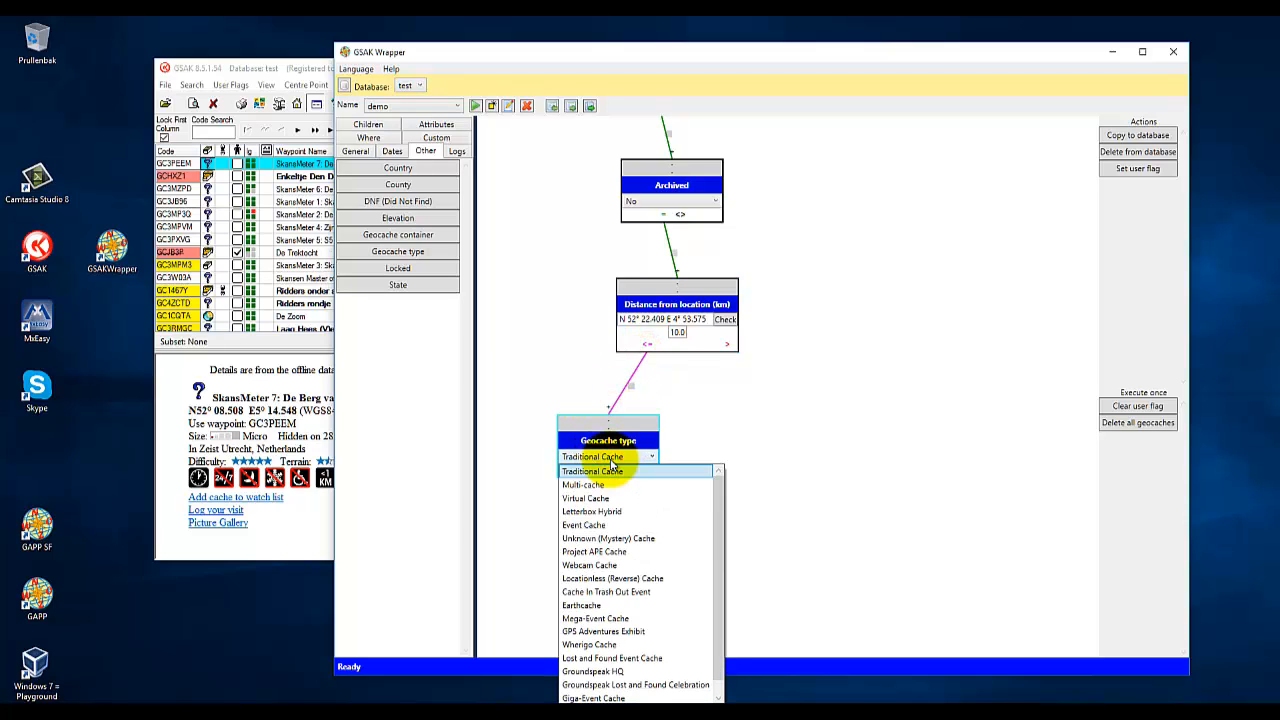
pyautogui.click(612, 470)
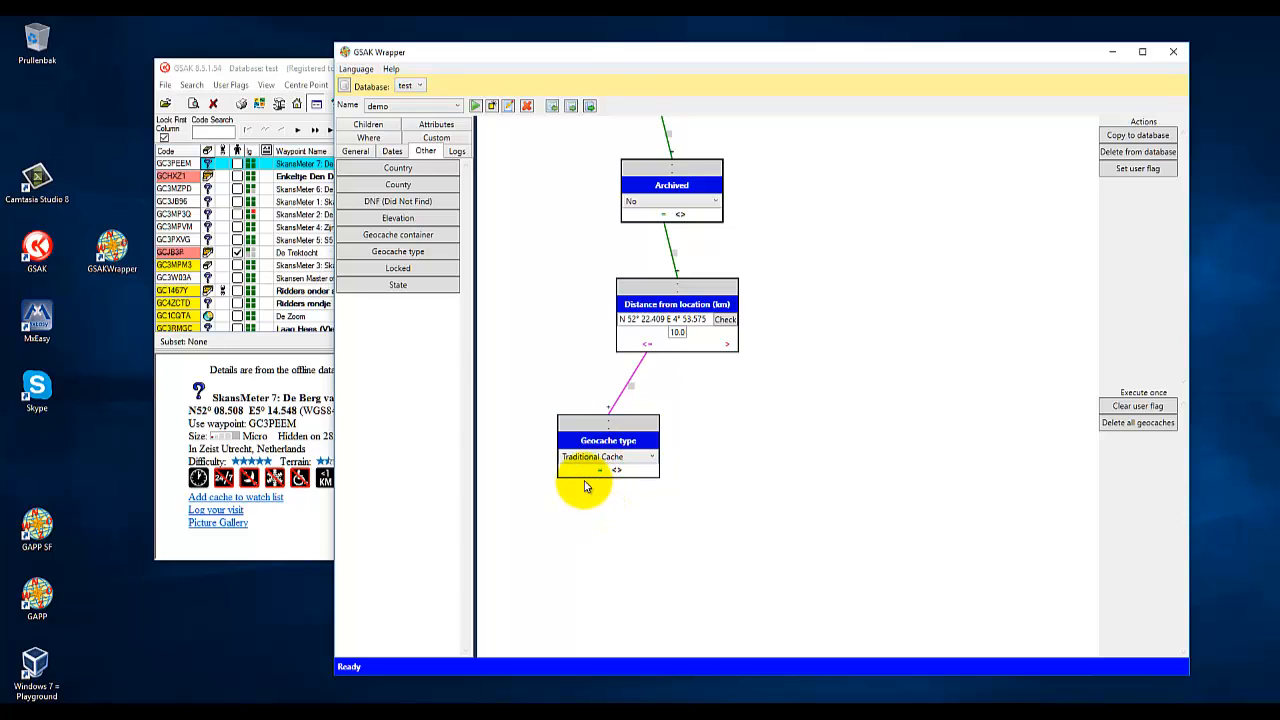
# Add a second Geocache type condition set to Earthcache beside the first and link the distance condition's <= output to it.
pyautogui.moveTo(408, 254); pyautogui.dragTo(797, 409)
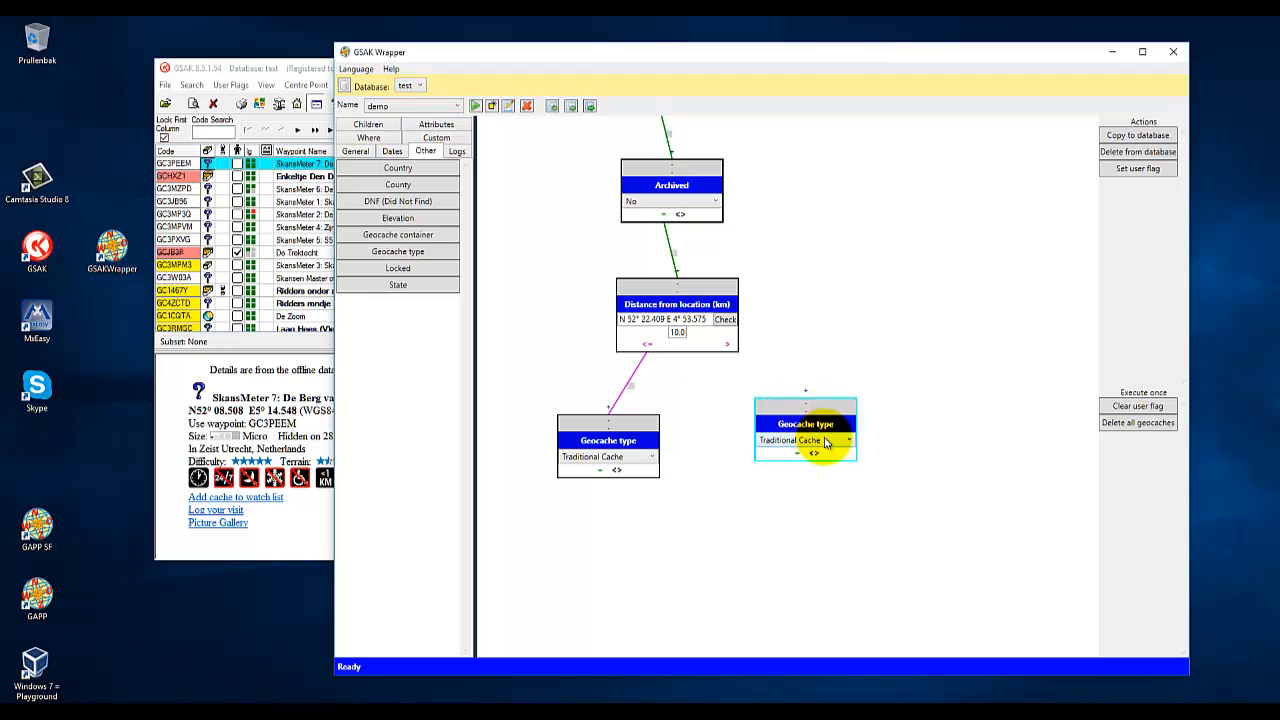
pyautogui.click(835, 441)
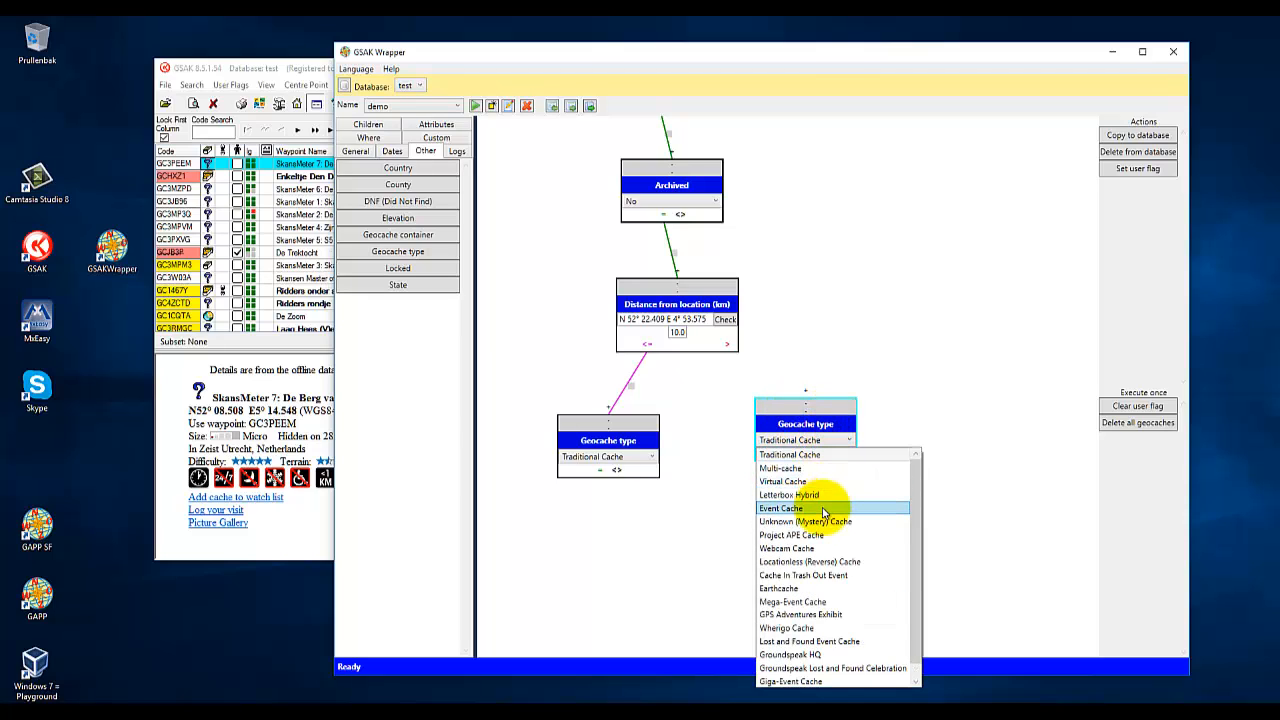
pyautogui.click(818, 588)
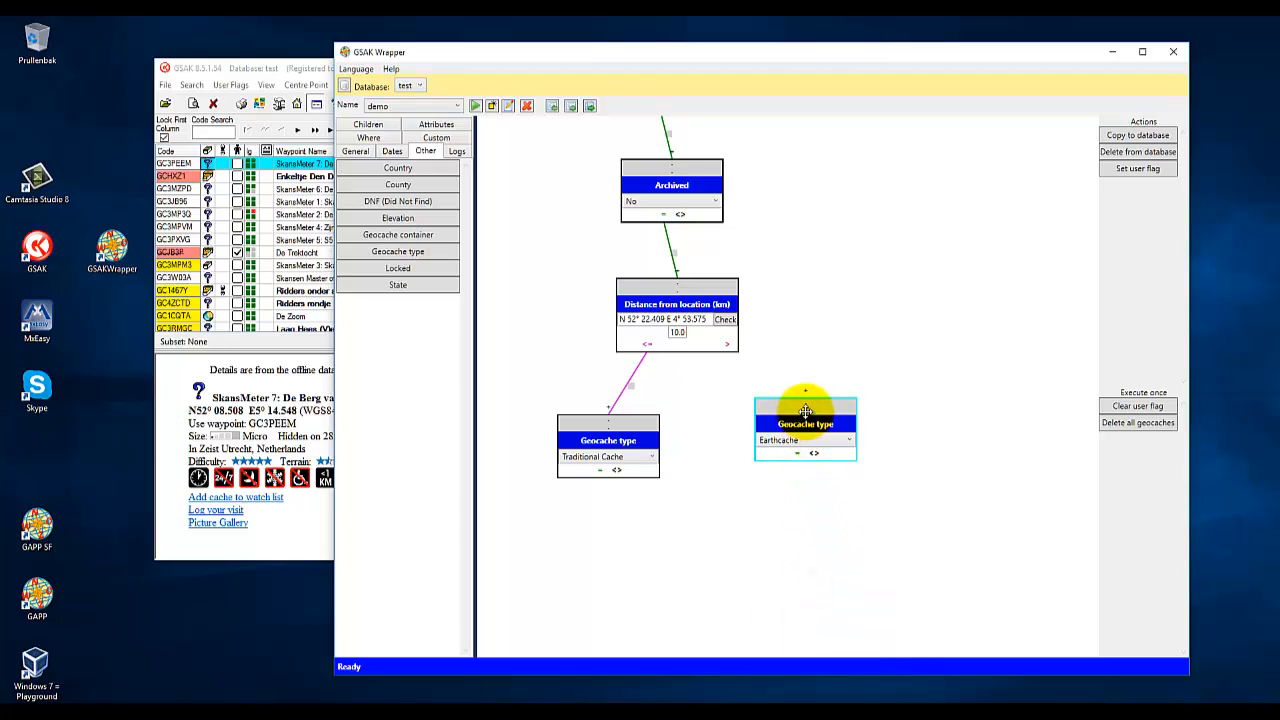
pyautogui.moveTo(805, 410); pyautogui.dragTo(802, 428)
pyautogui.moveTo(648, 345); pyautogui.dragTo(803, 416)
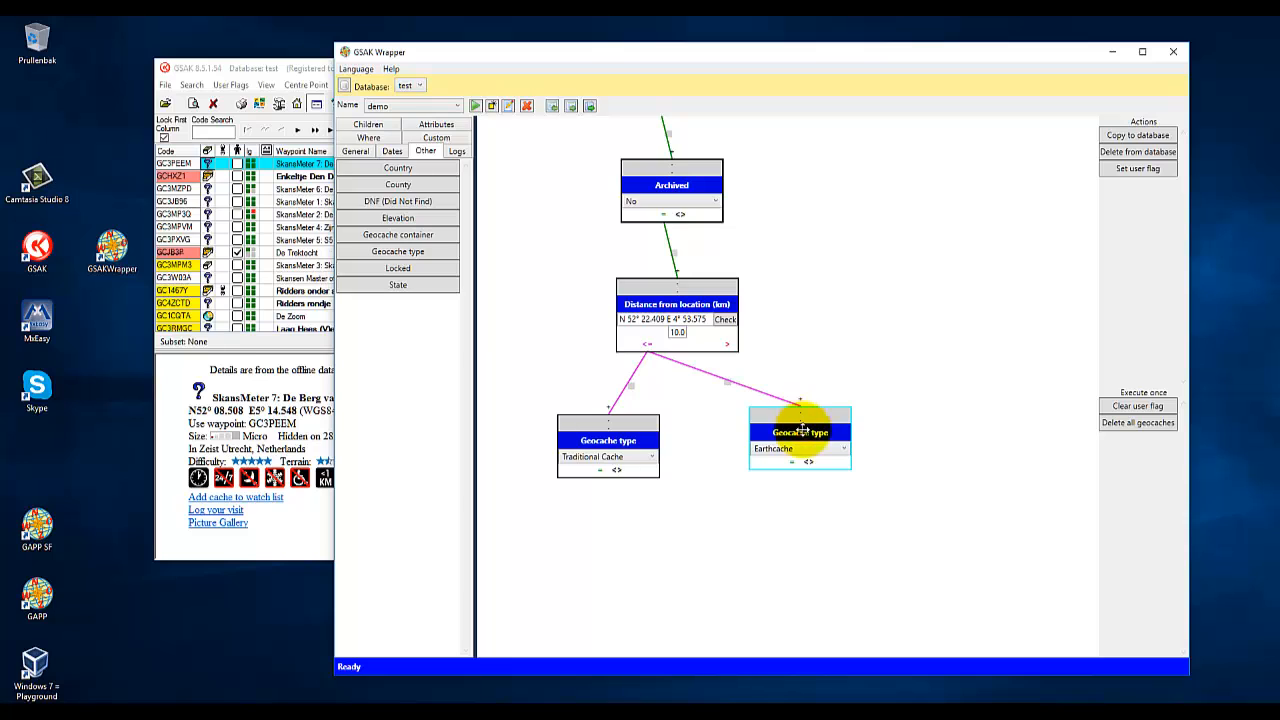
# Add a Difficulty condition below the Traditional Cache block and connect that block's = output to it.
pyautogui.moveTo(686, 571); pyautogui.dragTo(739, 462)
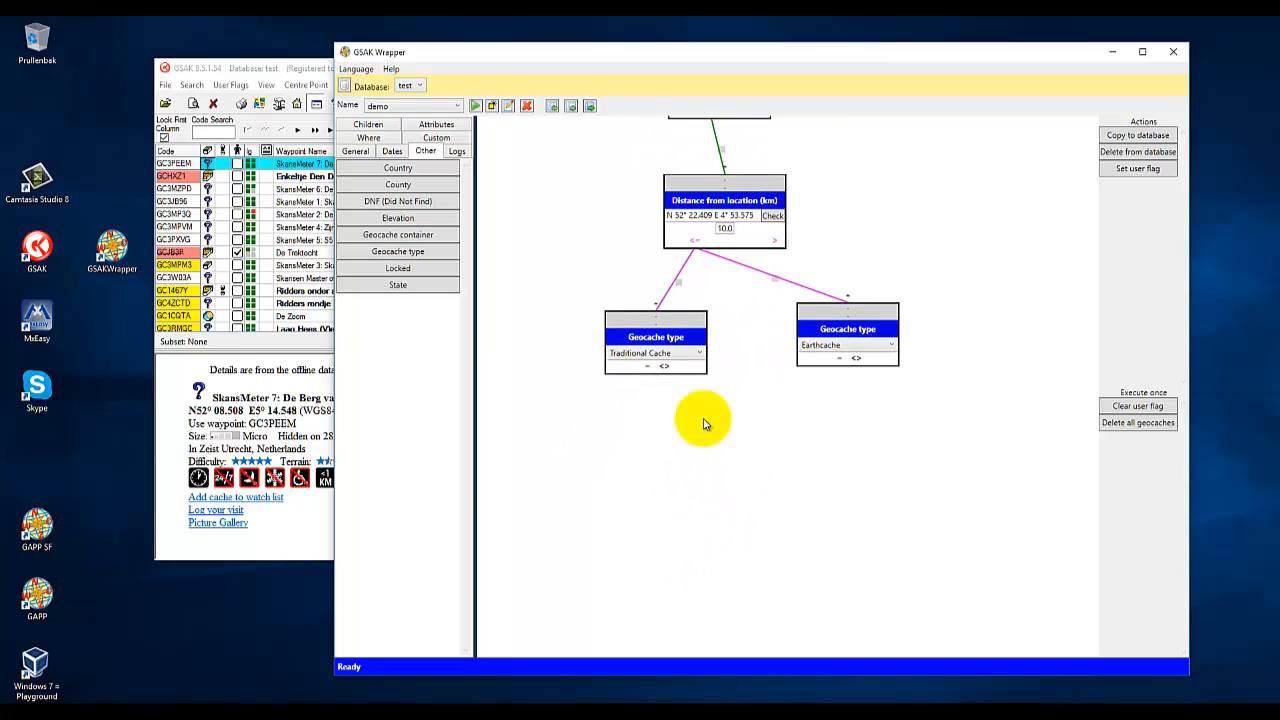
pyautogui.click(355, 151)
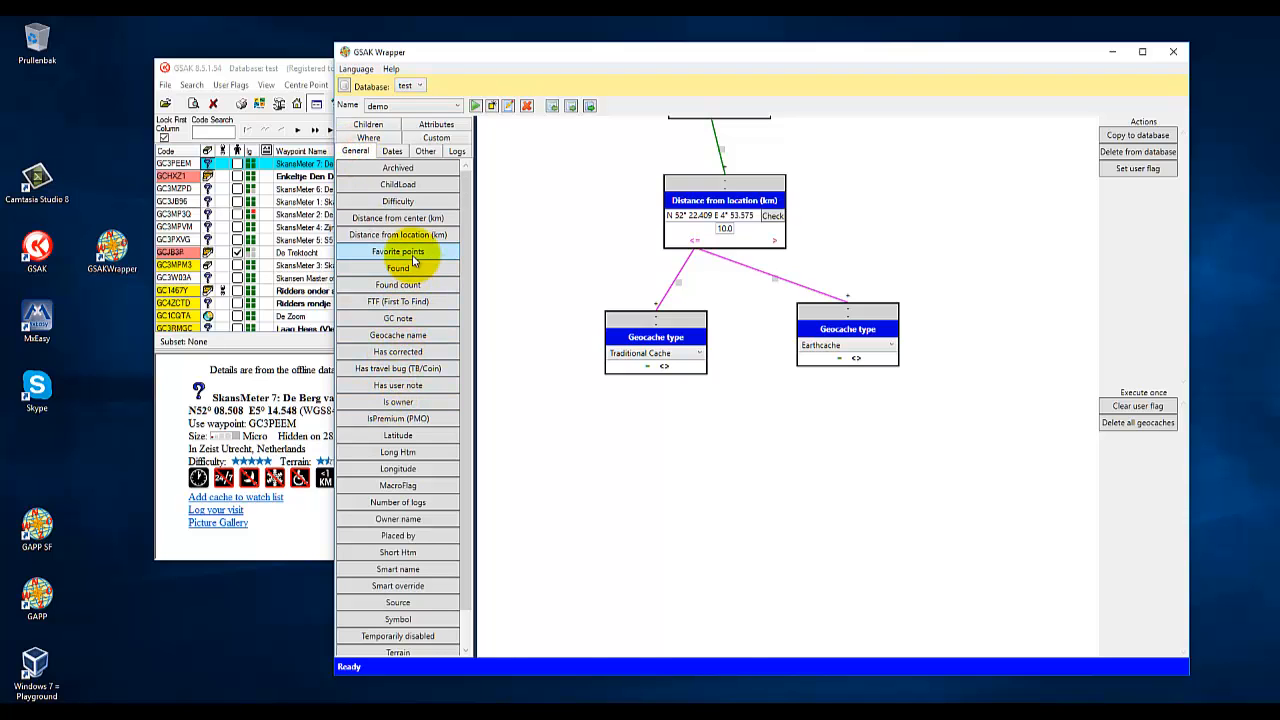
pyautogui.moveTo(597, 333); pyautogui.dragTo(643, 449)
pyautogui.click(648, 367)
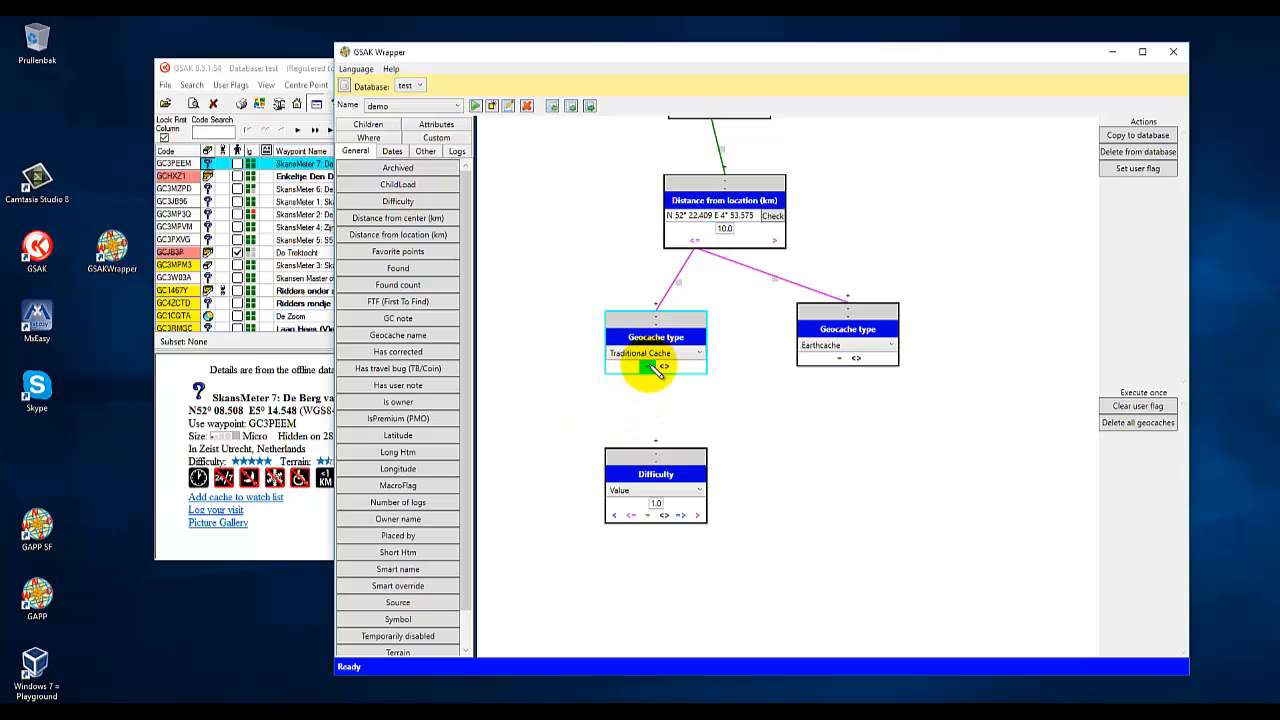
pyautogui.moveTo(657, 369); pyautogui.dragTo(659, 446)
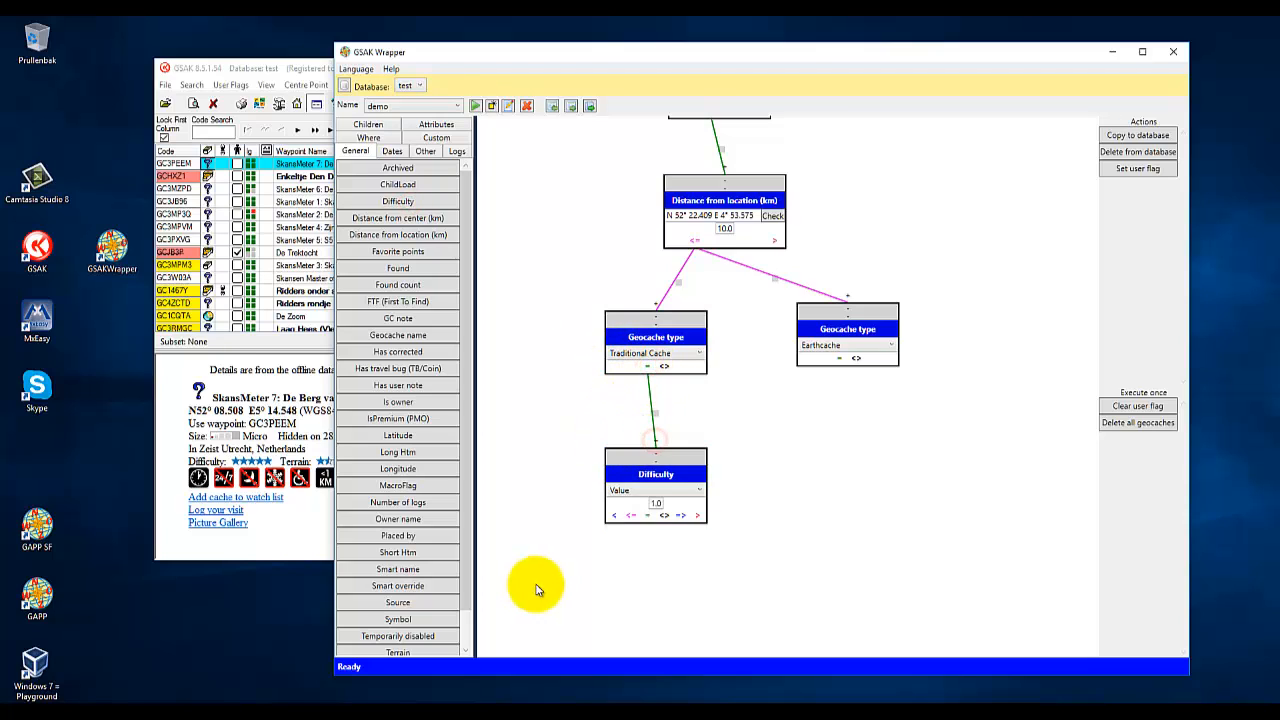
# Set the Difficulty condition's value to 3.0.
pyautogui.click(655, 503)
pyautogui.scroll(2, 655, 503)
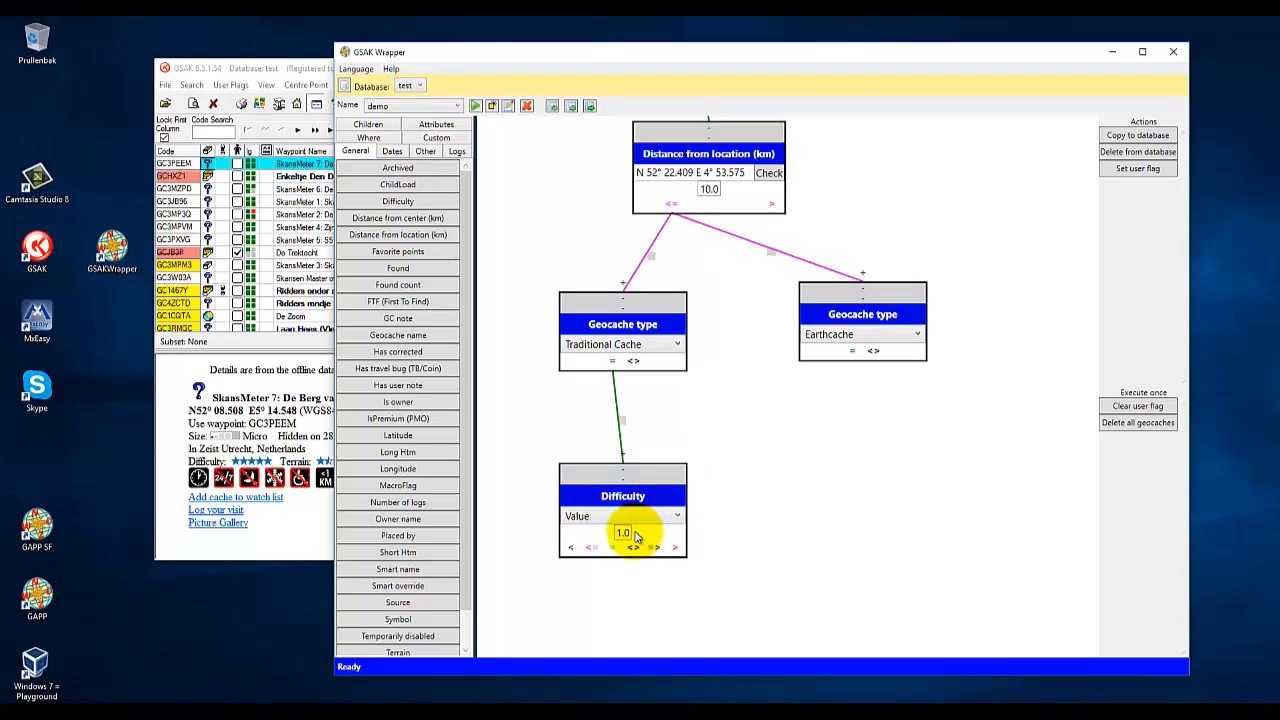
pyautogui.moveTo(623, 533); pyautogui.dragTo(587, 538)
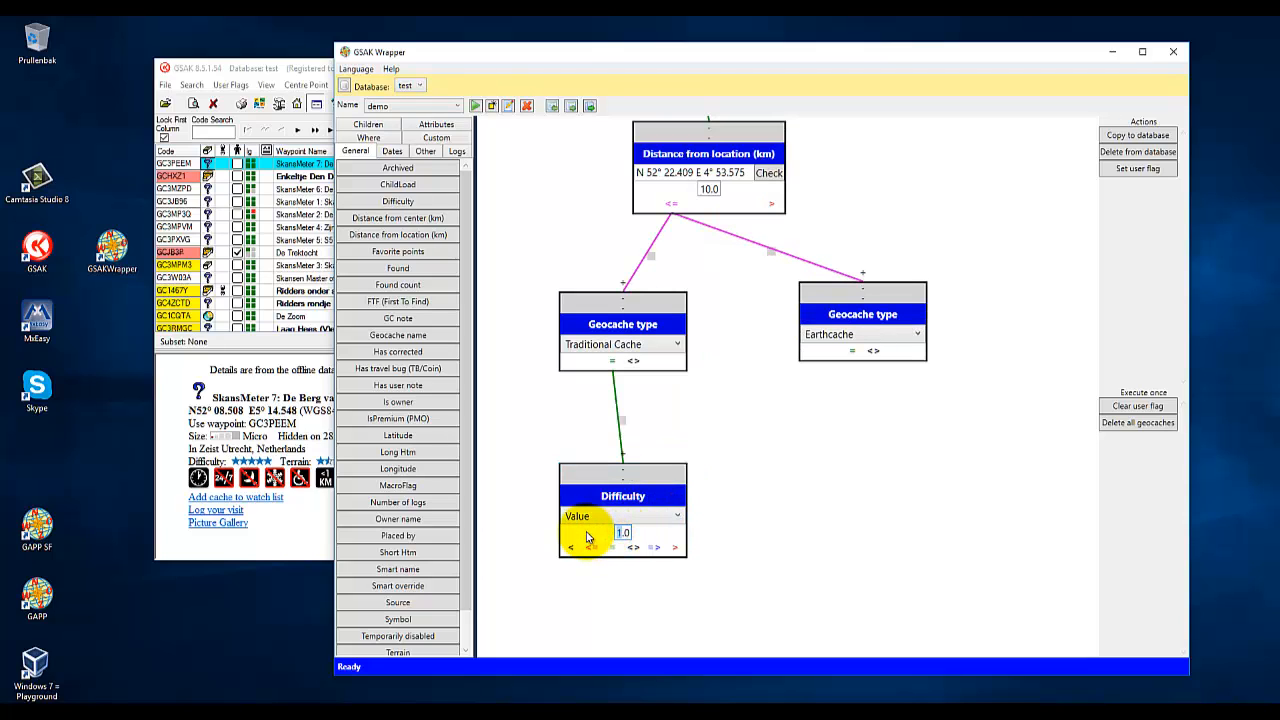
pyautogui.scroll(-2, 732, 540)
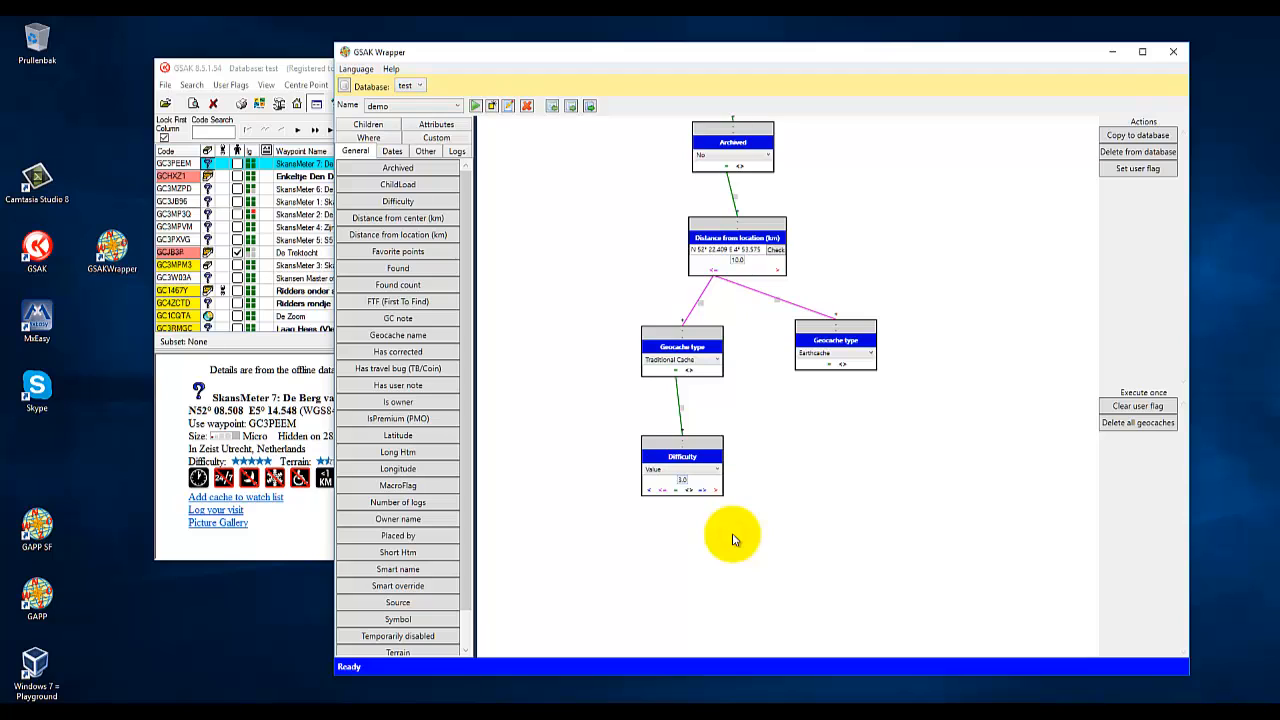
# Add a Set user flag action below the conditions and link Difficulty's <= output and Earthcache's = output to it.
pyautogui.moveTo(780, 517); pyautogui.dragTo(734, 451)
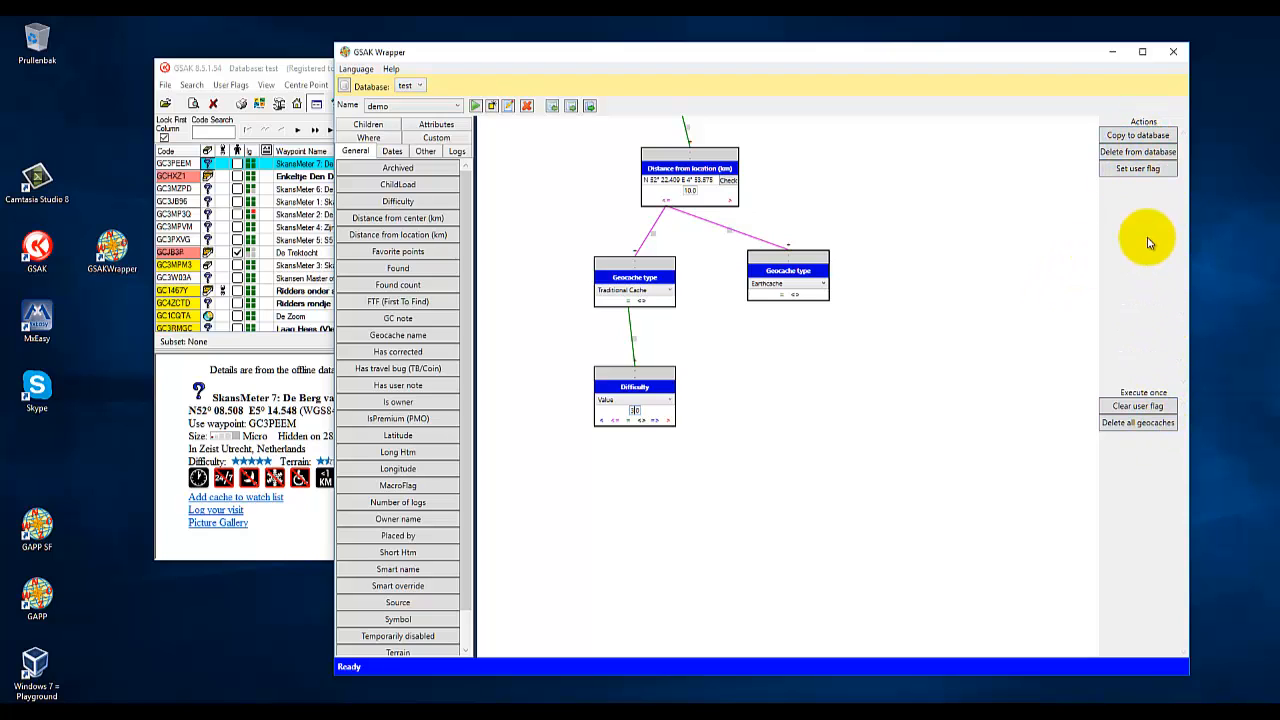
pyautogui.moveTo(1139, 170); pyautogui.dragTo(686, 496)
pyautogui.scroll(1, 621, 440)
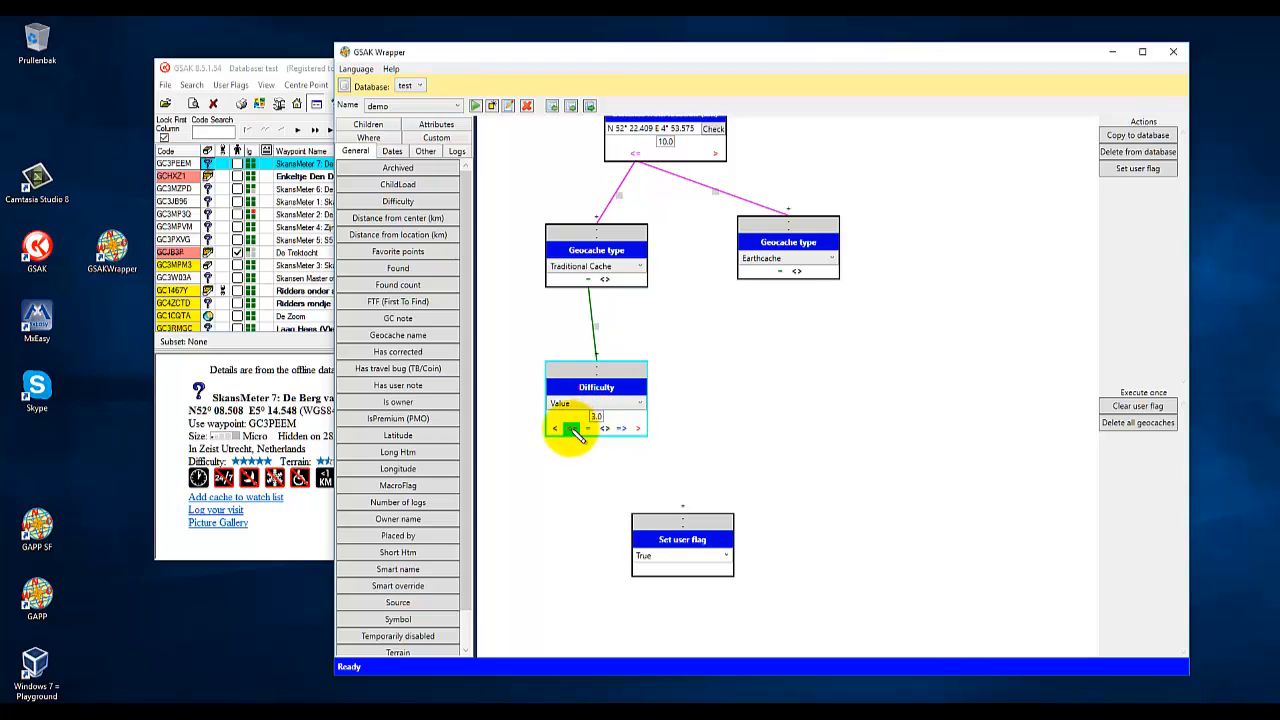
pyautogui.moveTo(572, 430); pyautogui.dragTo(682, 507)
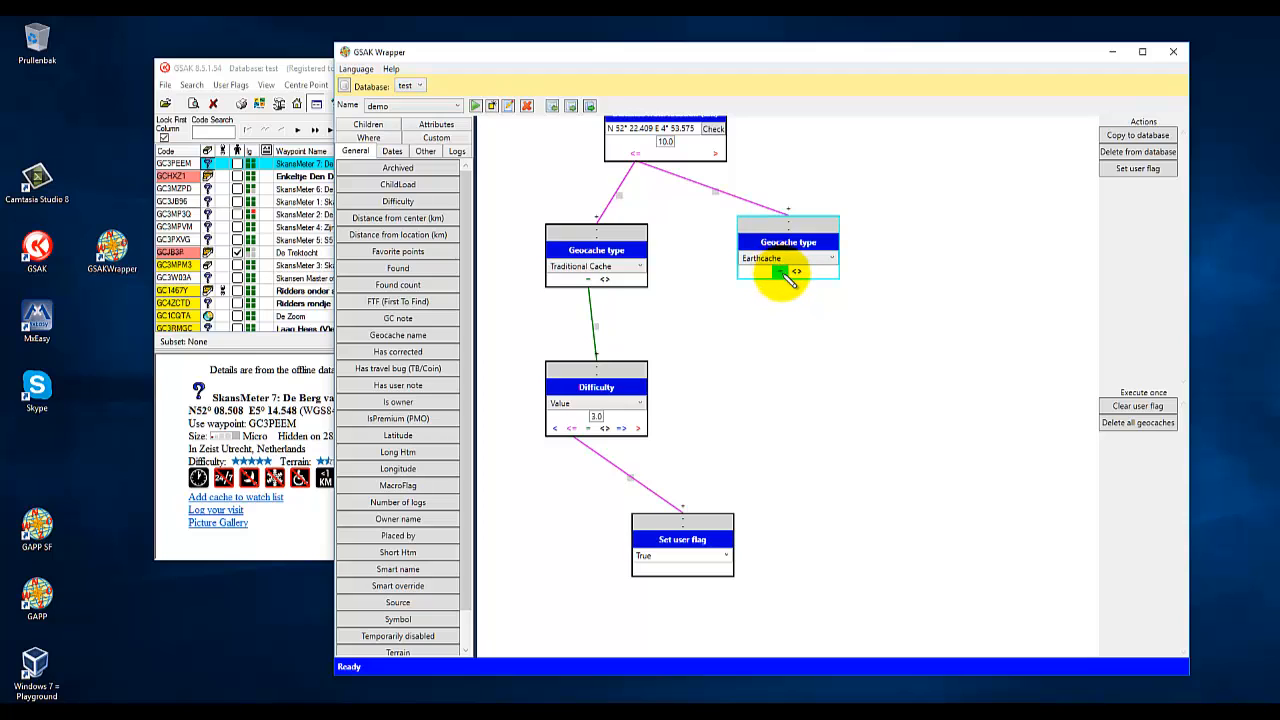
pyautogui.moveTo(781, 271); pyautogui.dragTo(682, 510)
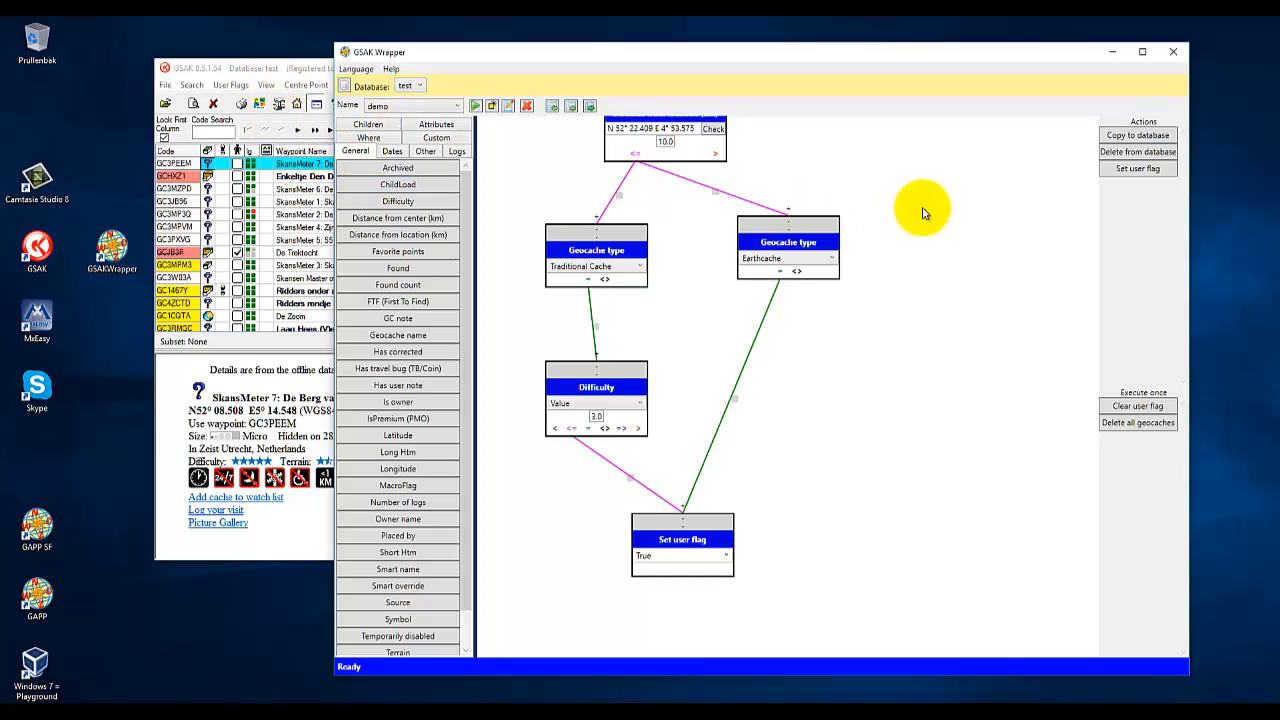
# Move the Start block up and replace its link to Archived with a Clear user flag block connected between the two.
pyautogui.click(897, 170)
pyautogui.moveTo(897, 170); pyautogui.dragTo(945, 560)
pyautogui.moveTo(691, 251); pyautogui.dragTo(694, 192)
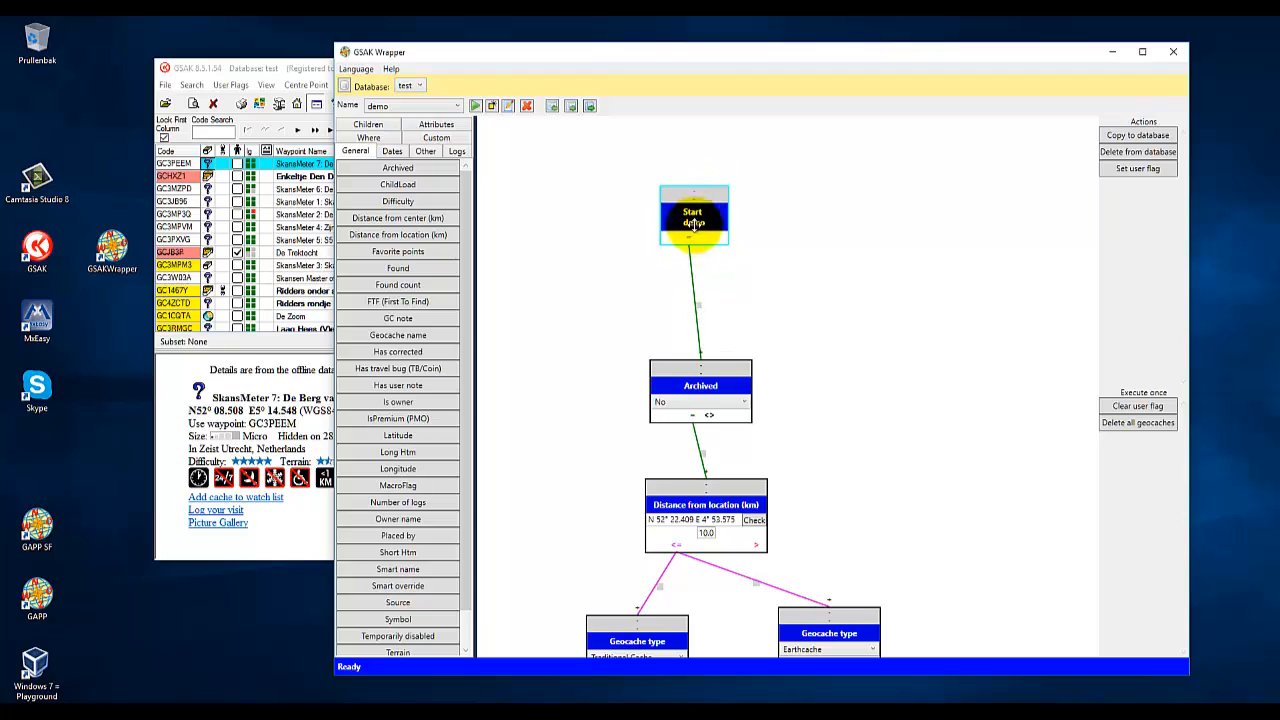
pyautogui.rightClick(697, 270)
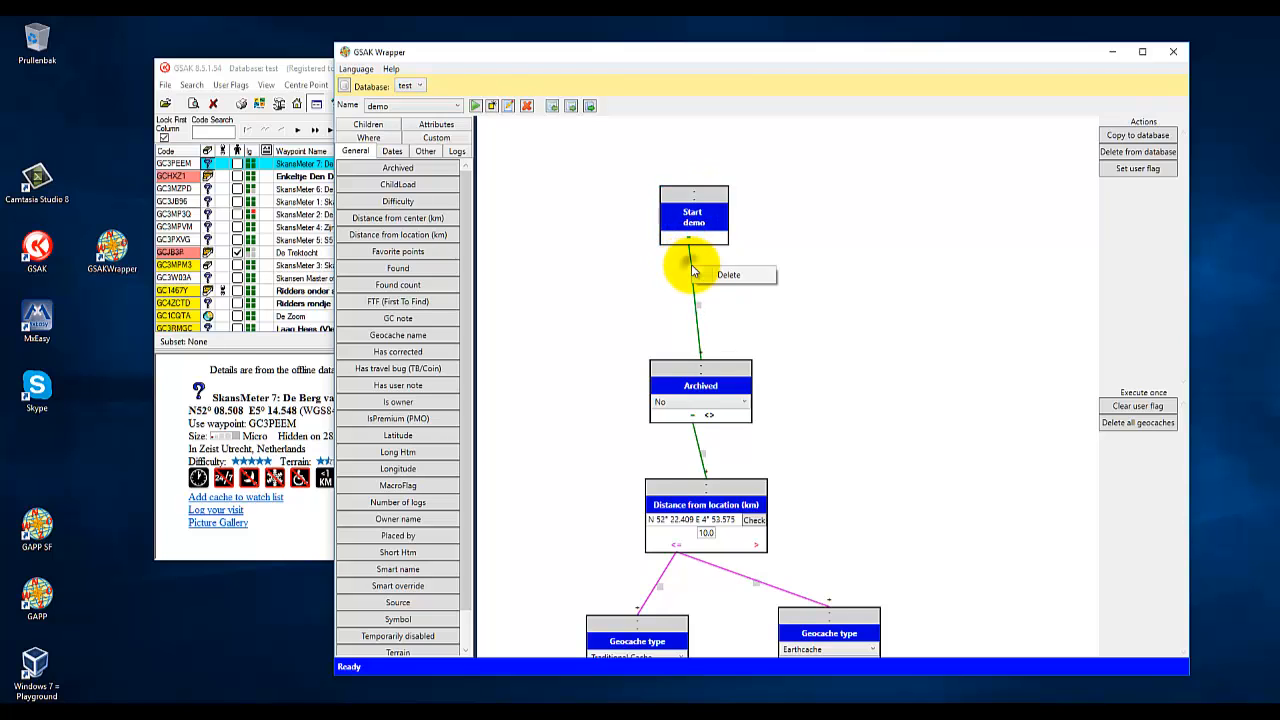
pyautogui.click(712, 273)
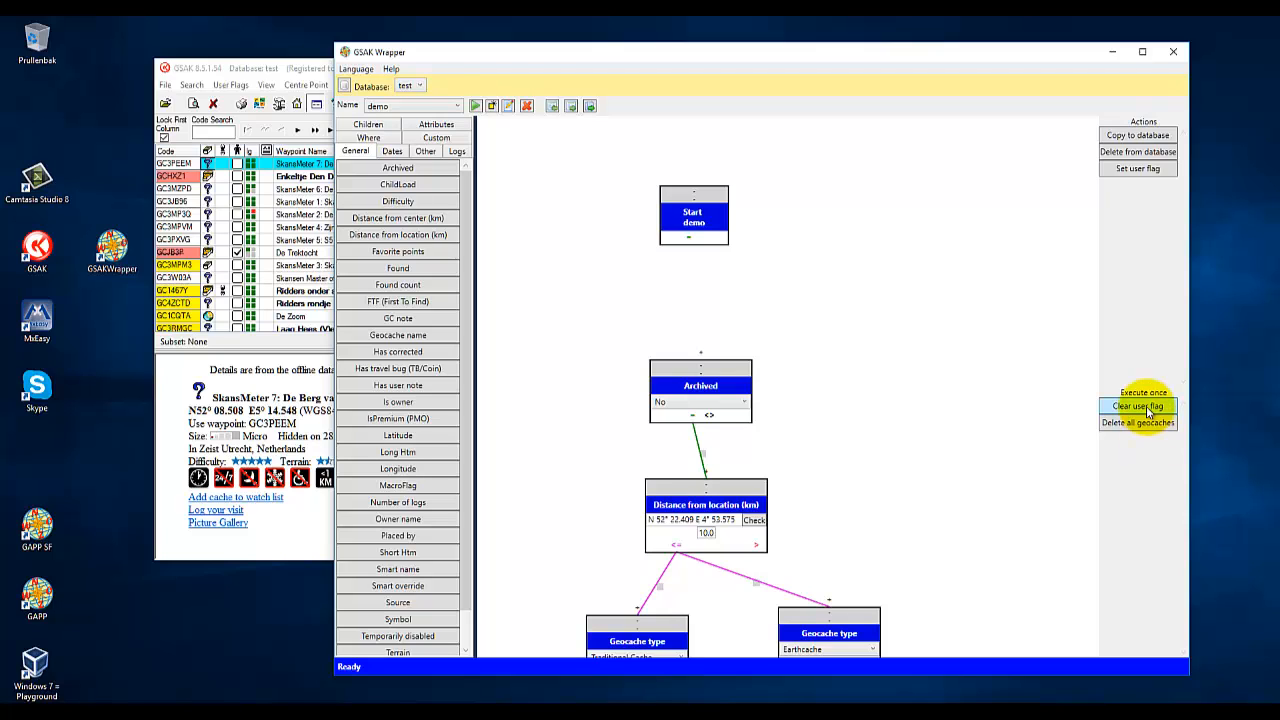
pyautogui.moveTo(1147, 413)
pyautogui.mouseDown()
pyautogui.moveTo(686, 286)
pyautogui.moveTo(718, 306)
pyautogui.moveTo(700, 268)
pyautogui.moveTo(684, 266)
pyautogui.moveTo(703, 350)
pyautogui.mouseUp()
# Review the whole demo flow from the Start block down to the Set user flag action.
pyautogui.moveTo(916, 442); pyautogui.dragTo(914, 391)
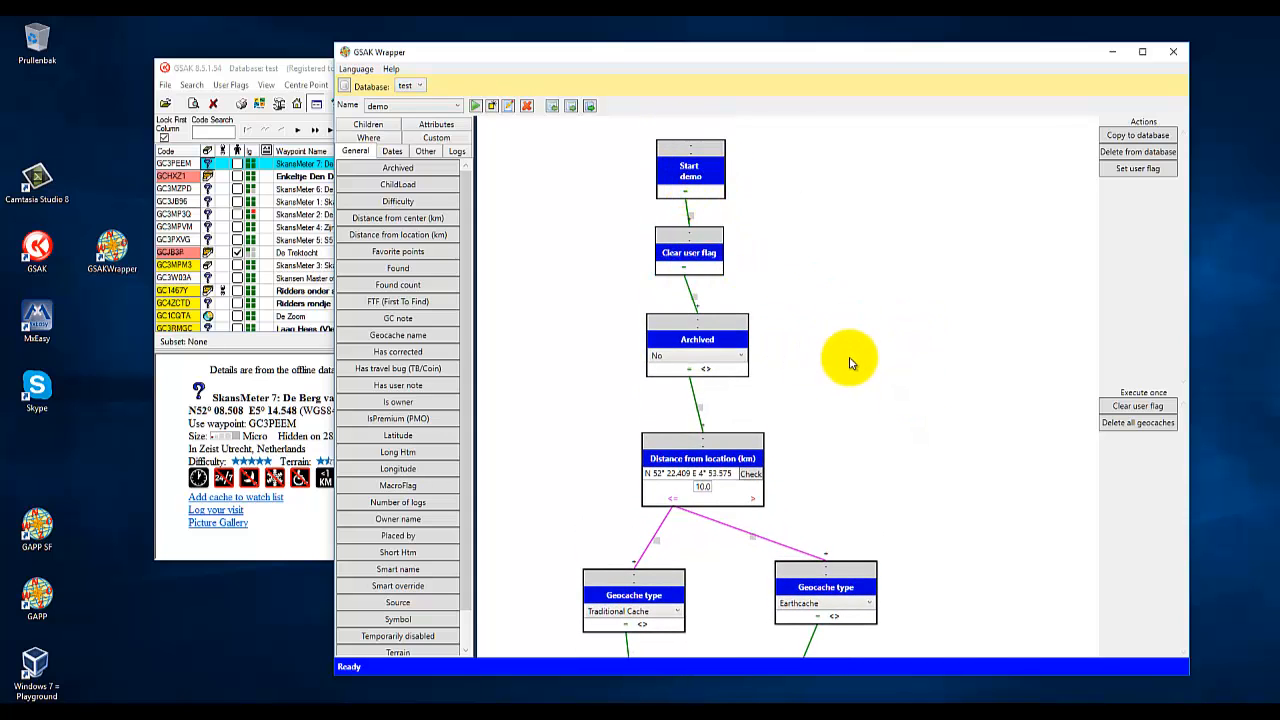
pyautogui.moveTo(851, 357); pyautogui.dragTo(831, 291)
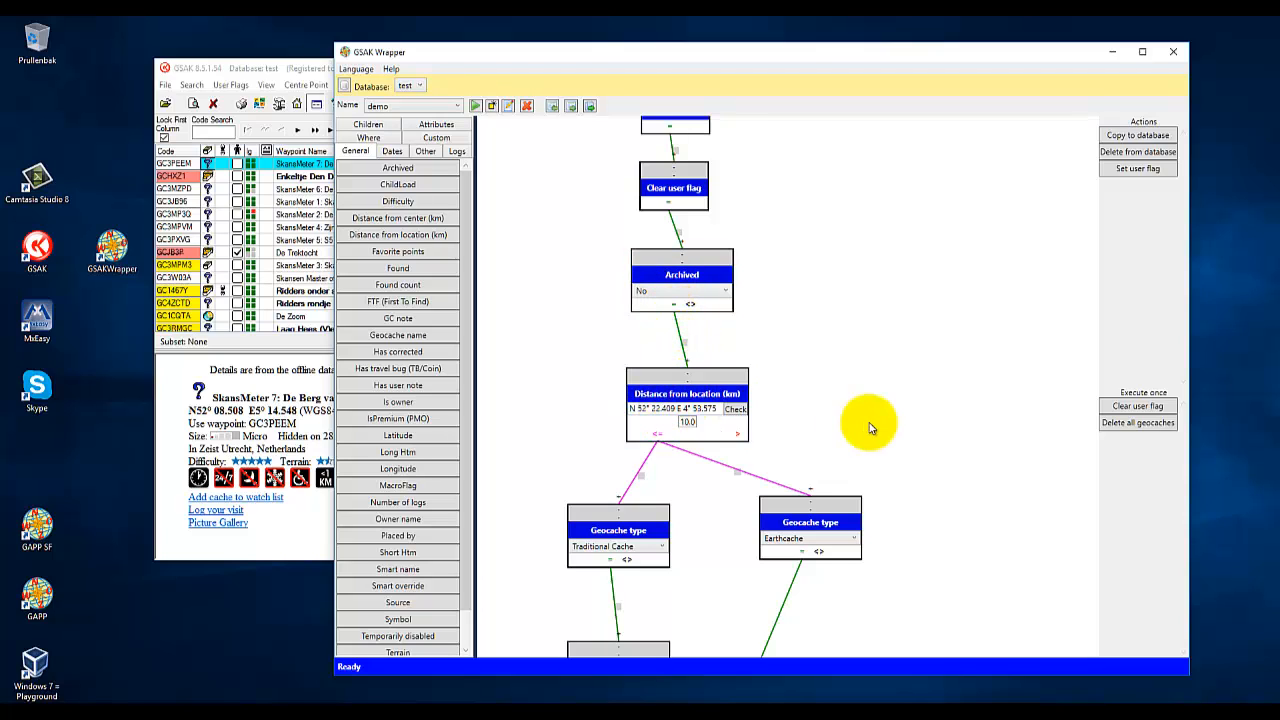
pyautogui.moveTo(866, 429); pyautogui.dragTo(909, 306)
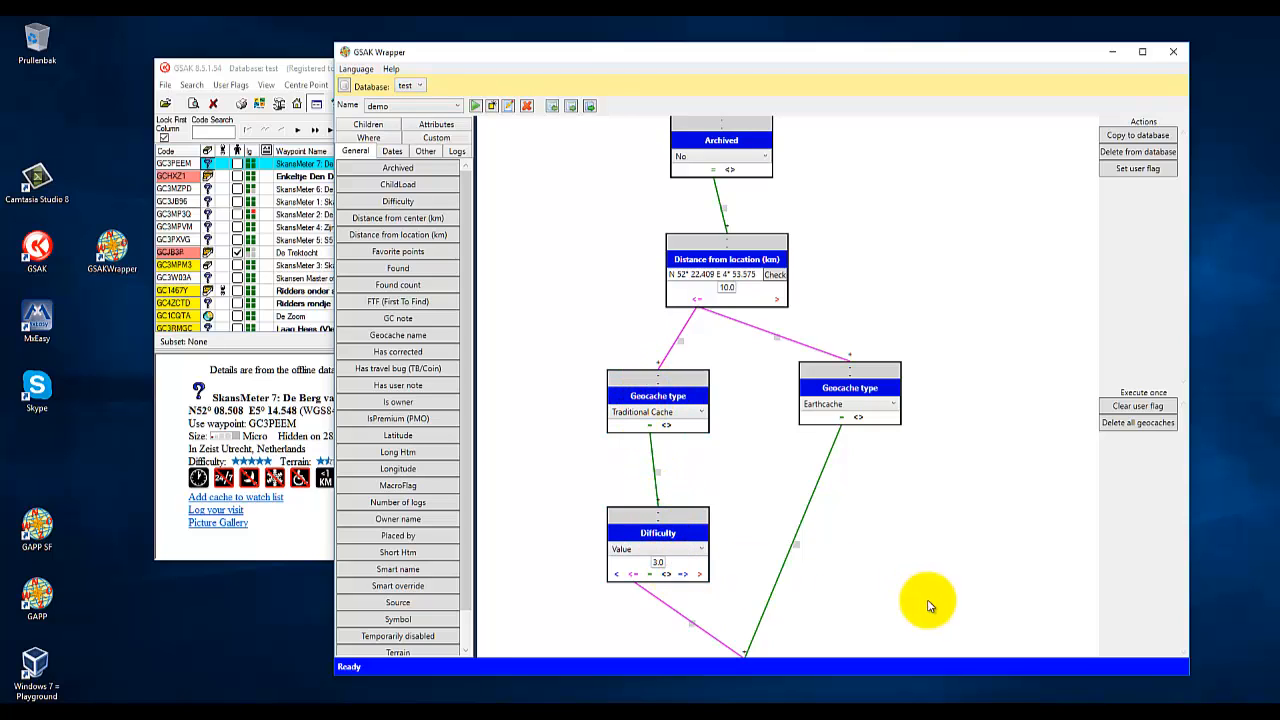
pyautogui.moveTo(929, 600); pyautogui.dragTo(886, 477)
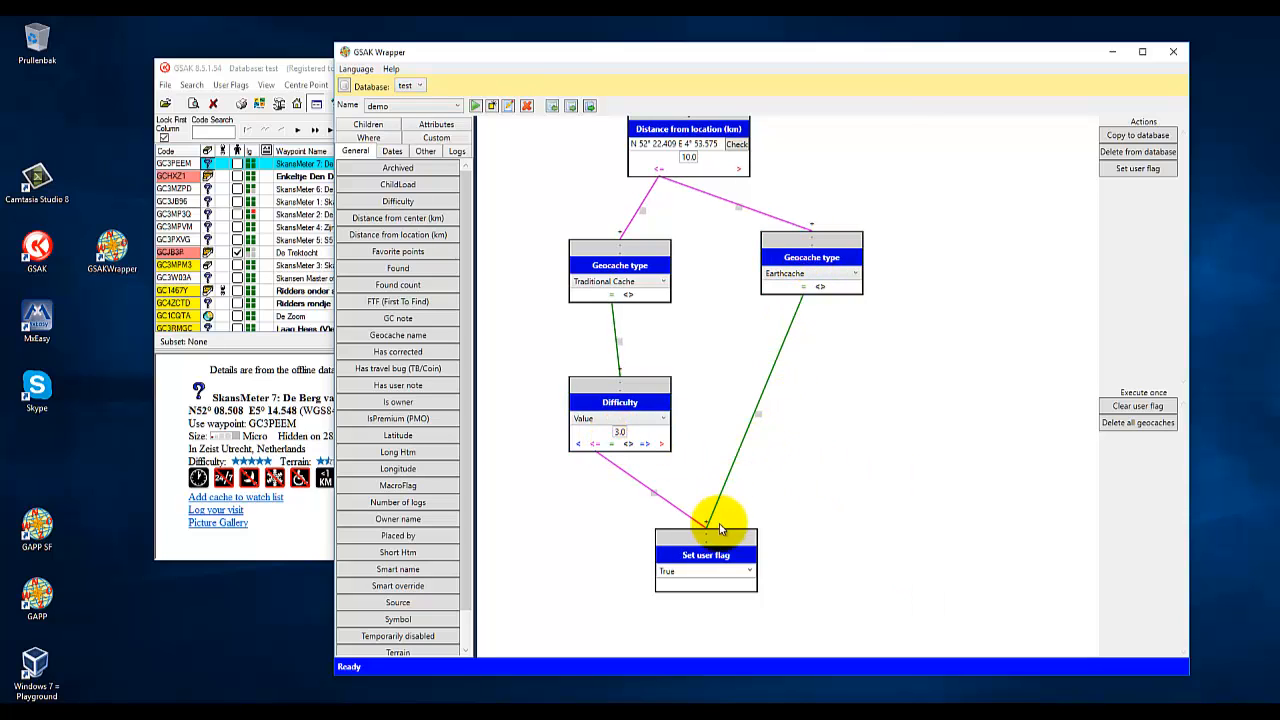
pyautogui.moveTo(920, 180); pyautogui.dragTo(934, 351)
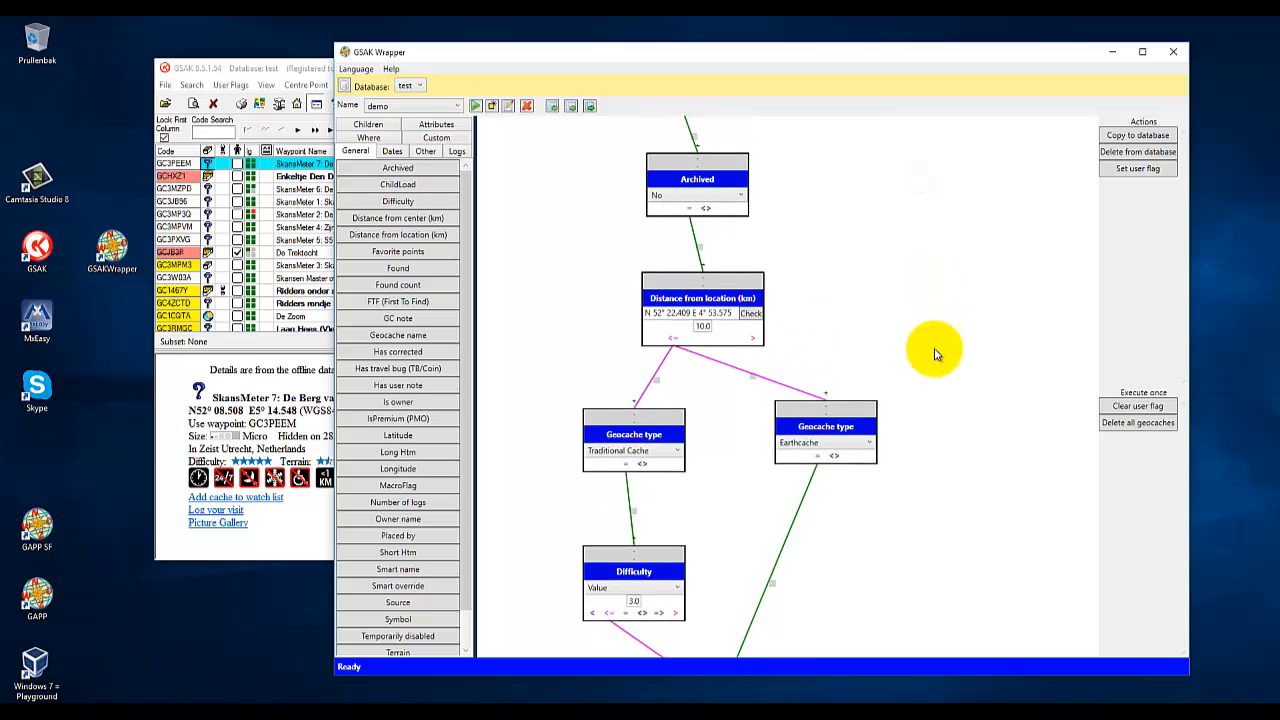
# Switch to GSAK and filter the waypoints to those with the user flag set.
pyautogui.click(225, 72)
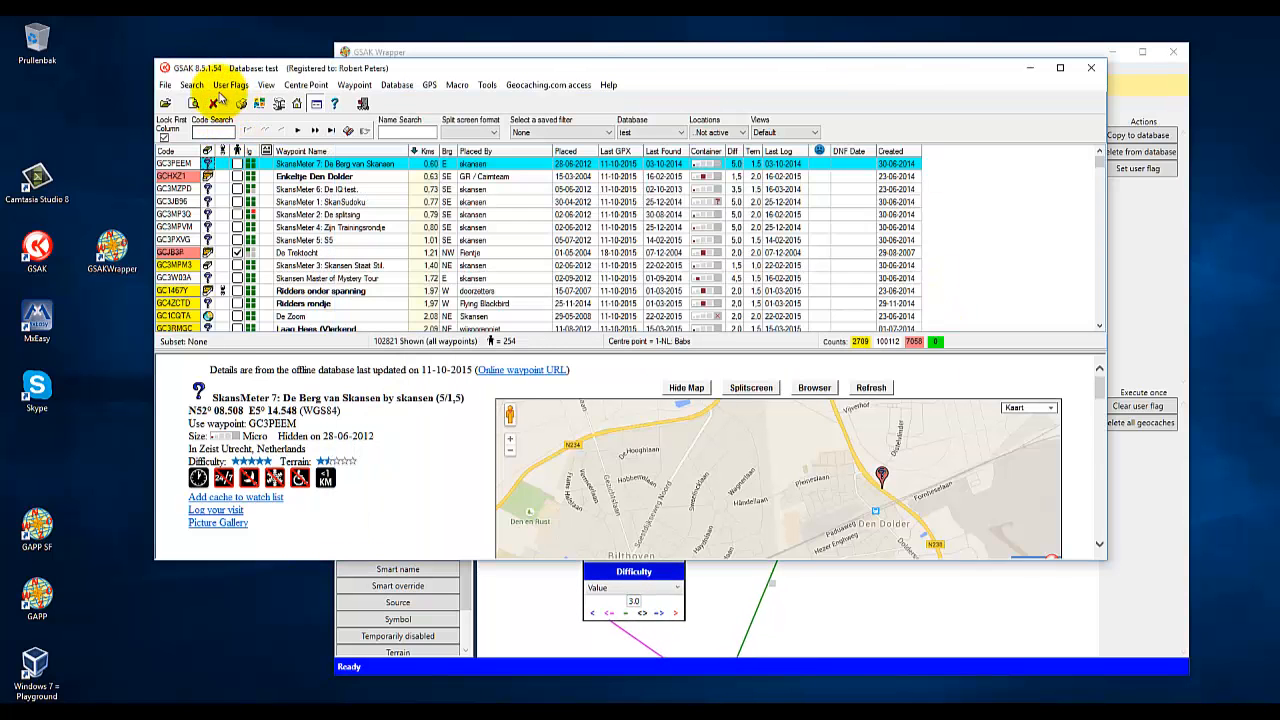
pyautogui.click(190, 87)
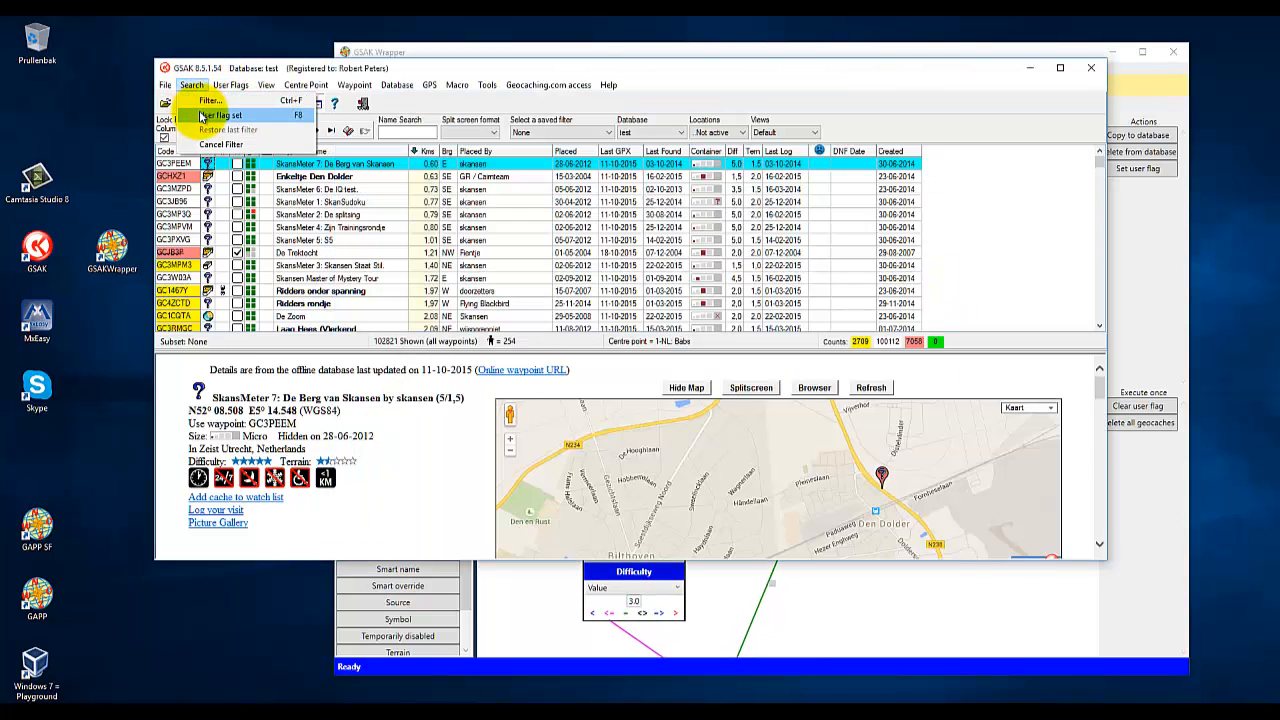
pyautogui.click(200, 114)
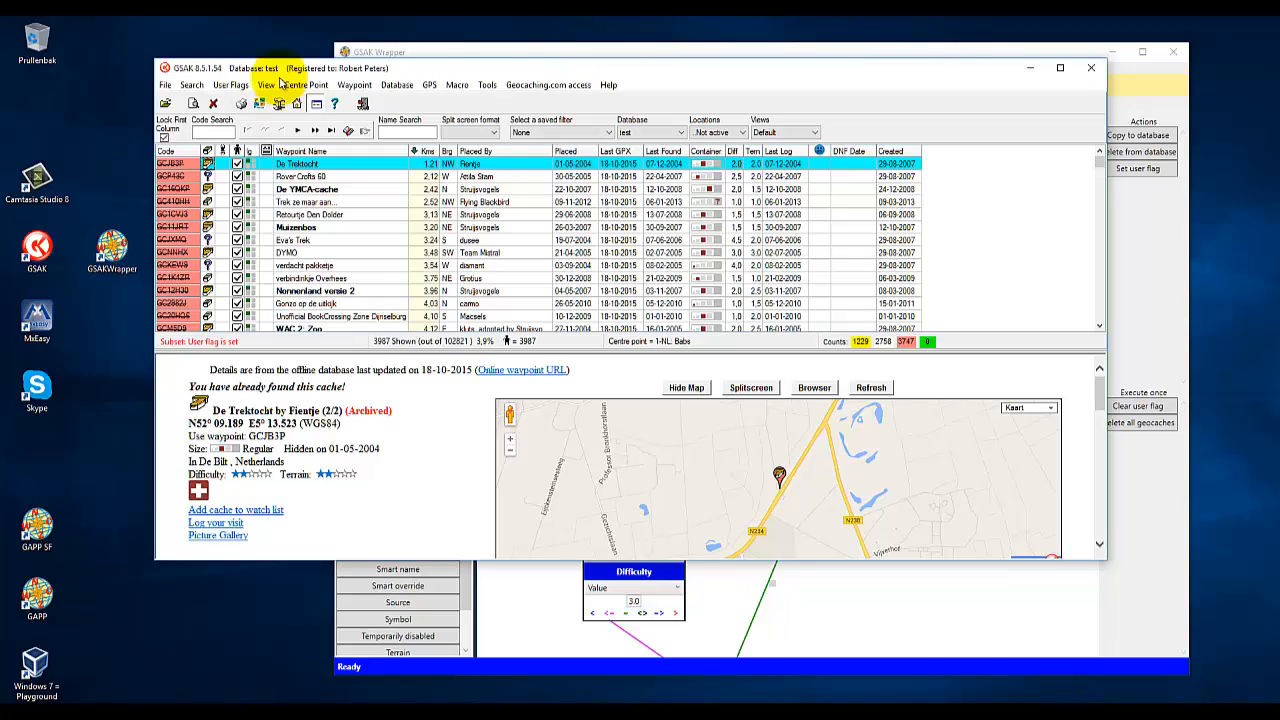
# Clear all user flags in the test database and accept the cancellation of the filter.
pyautogui.click(190, 85)
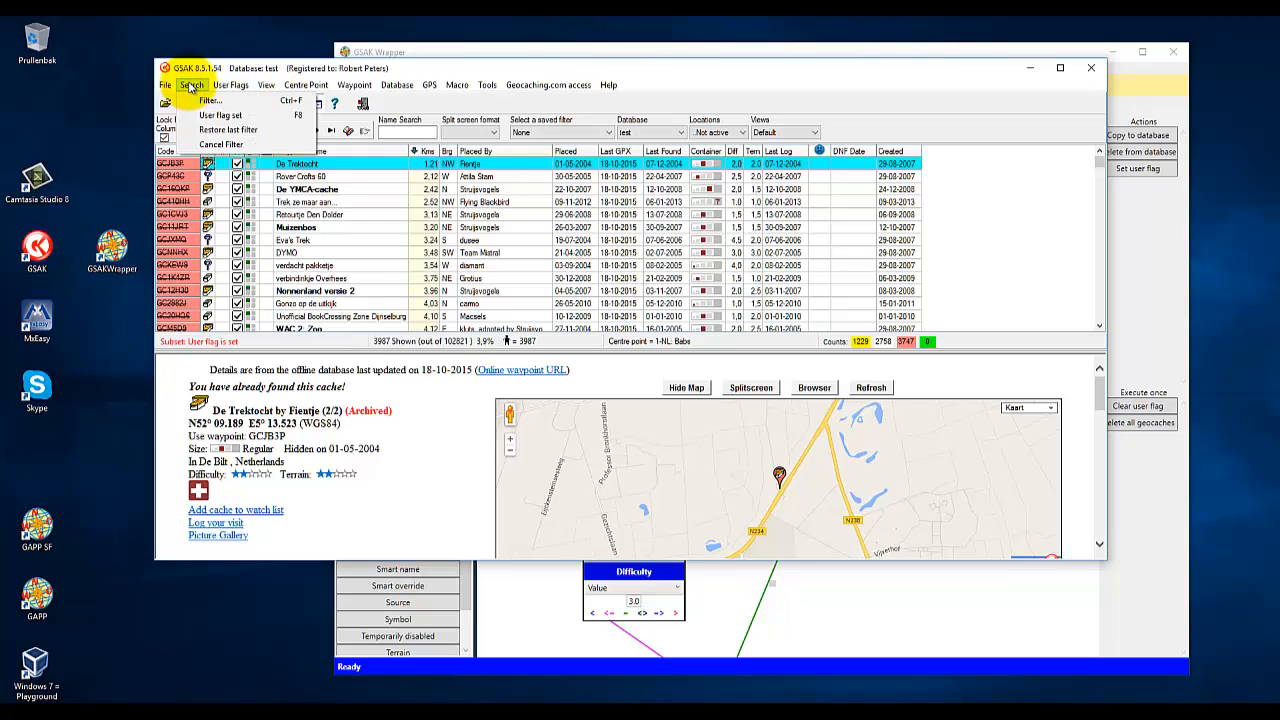
pyautogui.moveTo(240, 88)
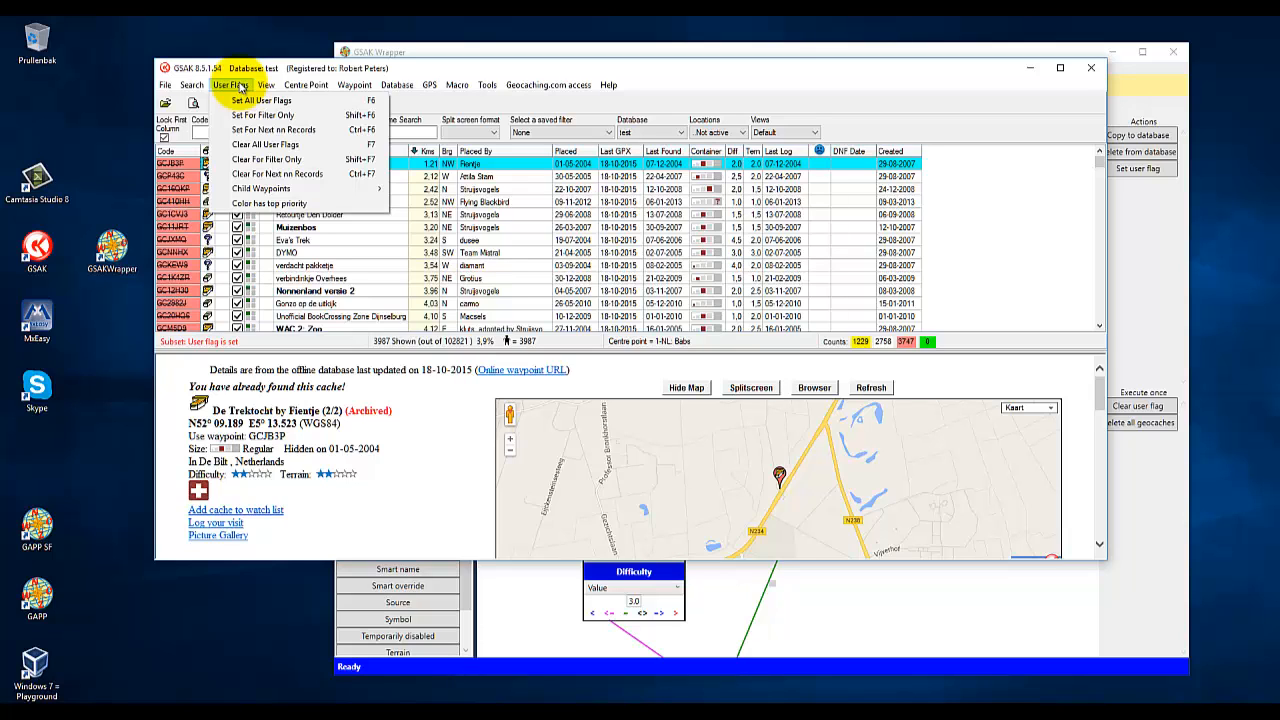
pyautogui.click(265, 146)
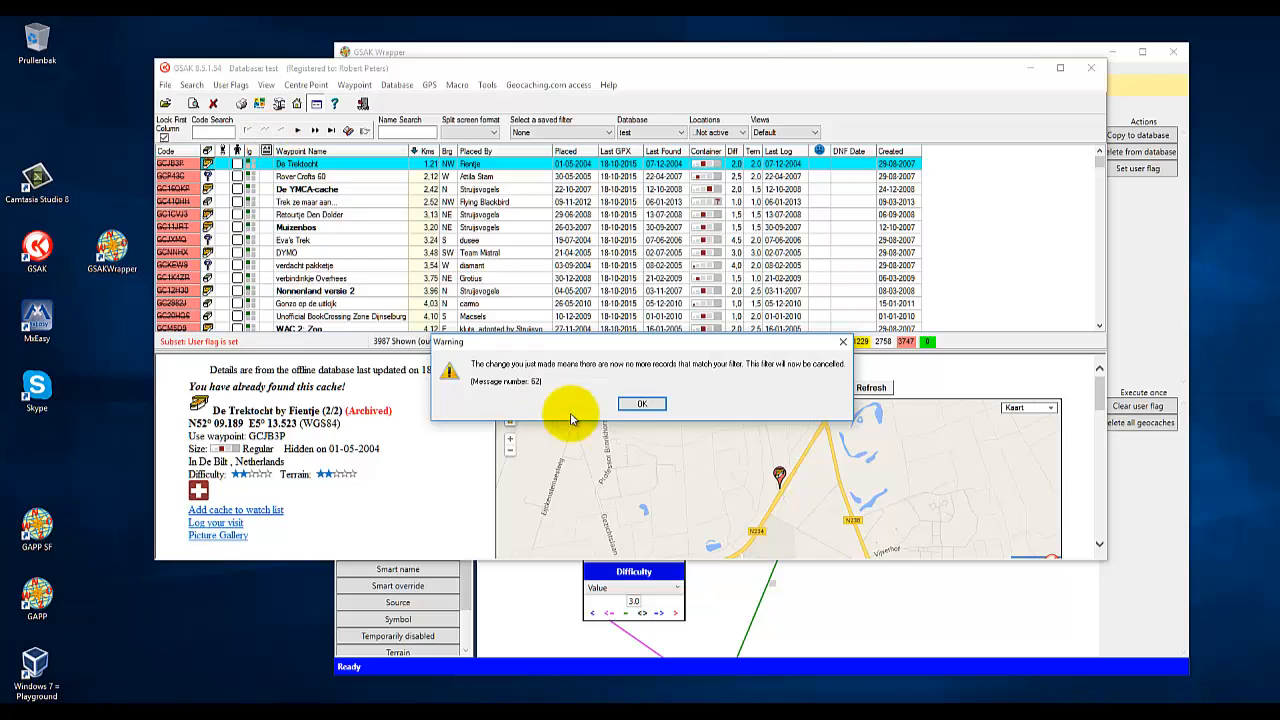
pyautogui.click(646, 403)
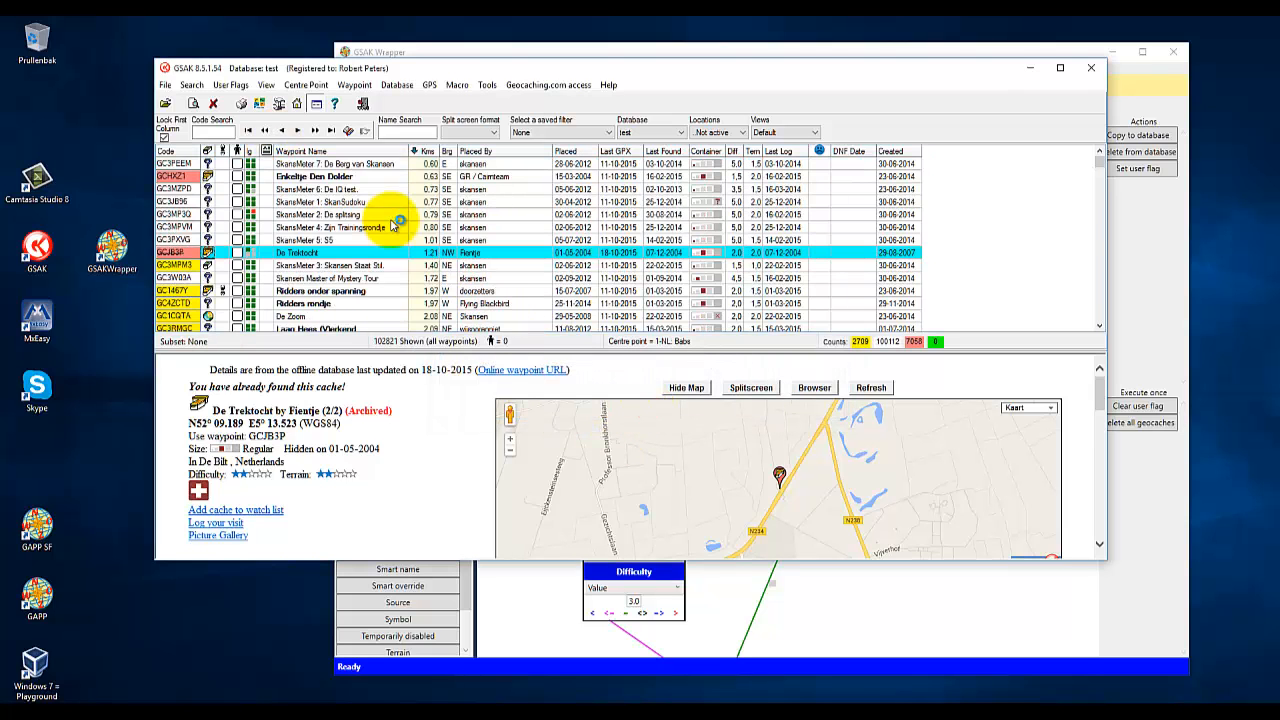
# Filter on the user flag again to check whether any waypoint is still flagged, and dismiss the message.
pyautogui.click(191, 85)
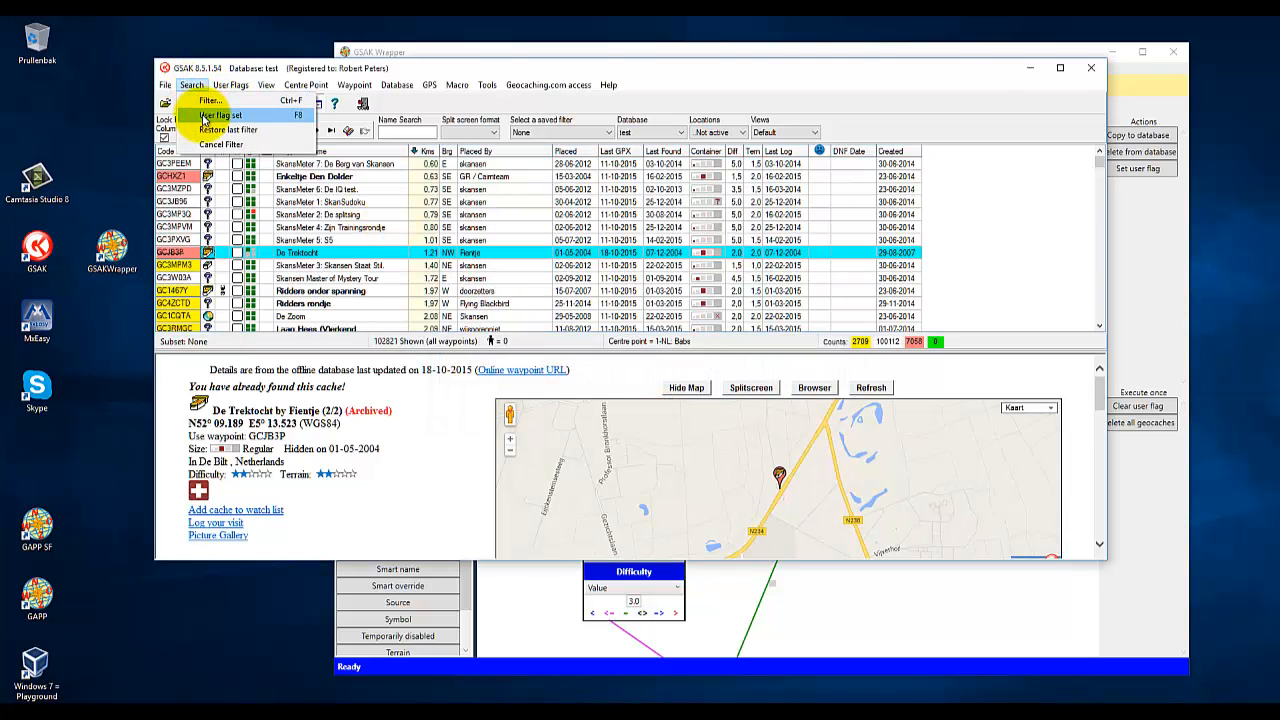
pyautogui.click(206, 116)
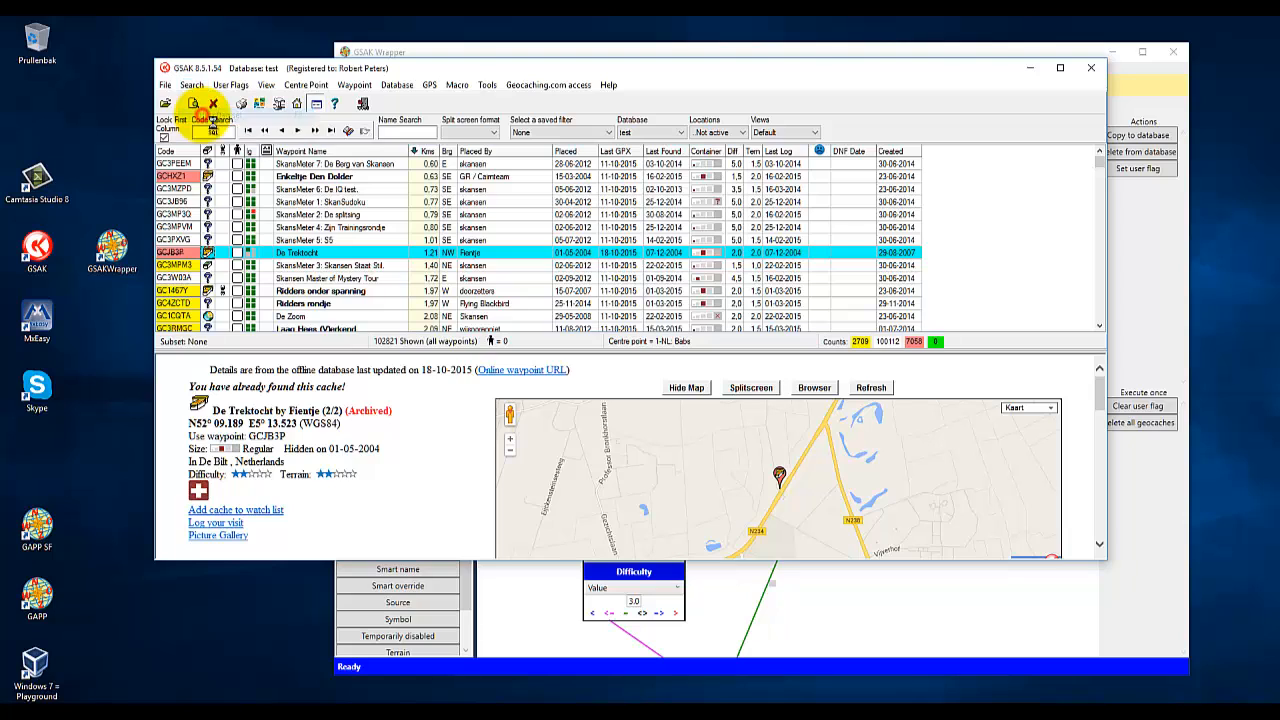
pyautogui.click(353, 160)
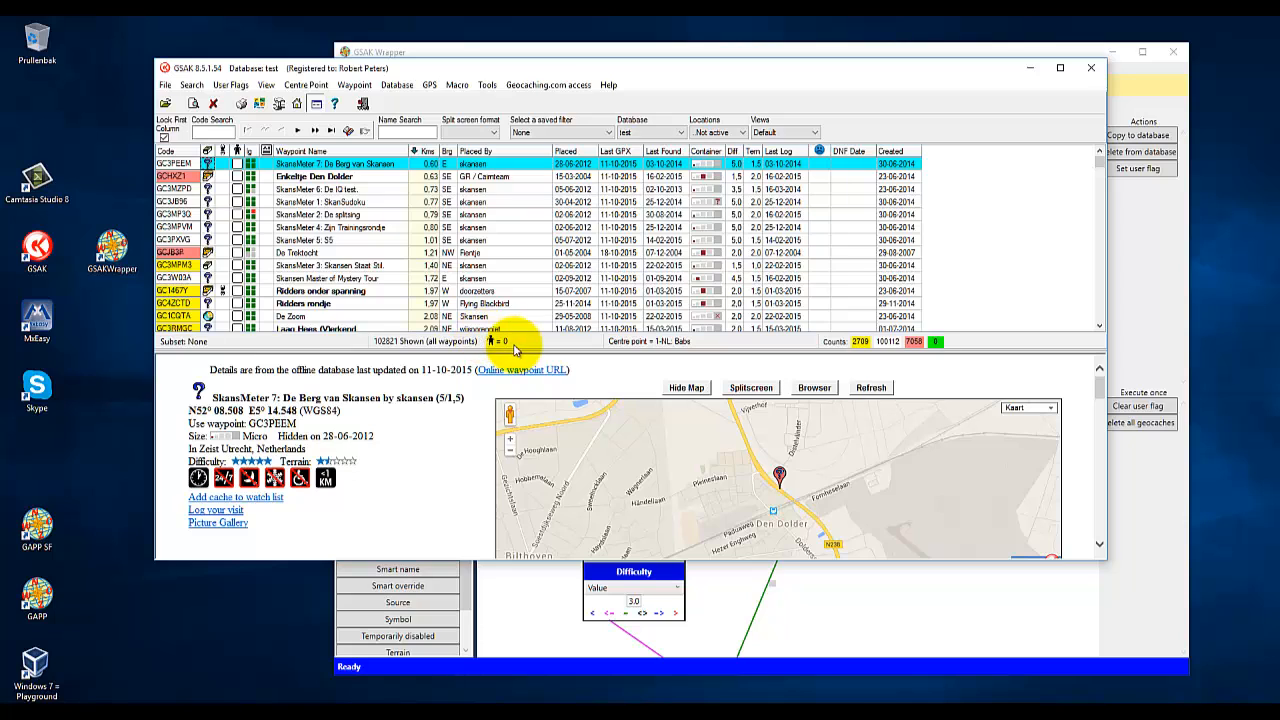
# Switch to GSAK Wrapper, choose the test database, and check that GSAK has the same database open.
pyautogui.click(767, 47)
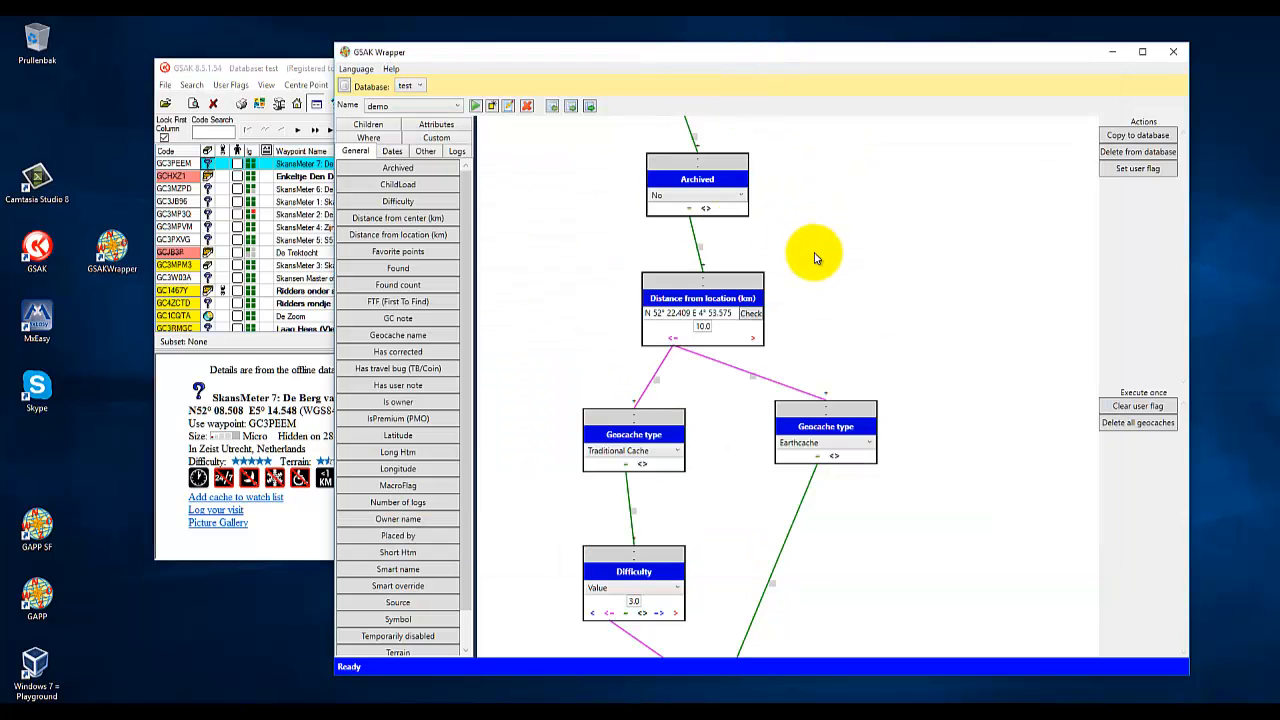
pyautogui.scroll(1, 818, 257)
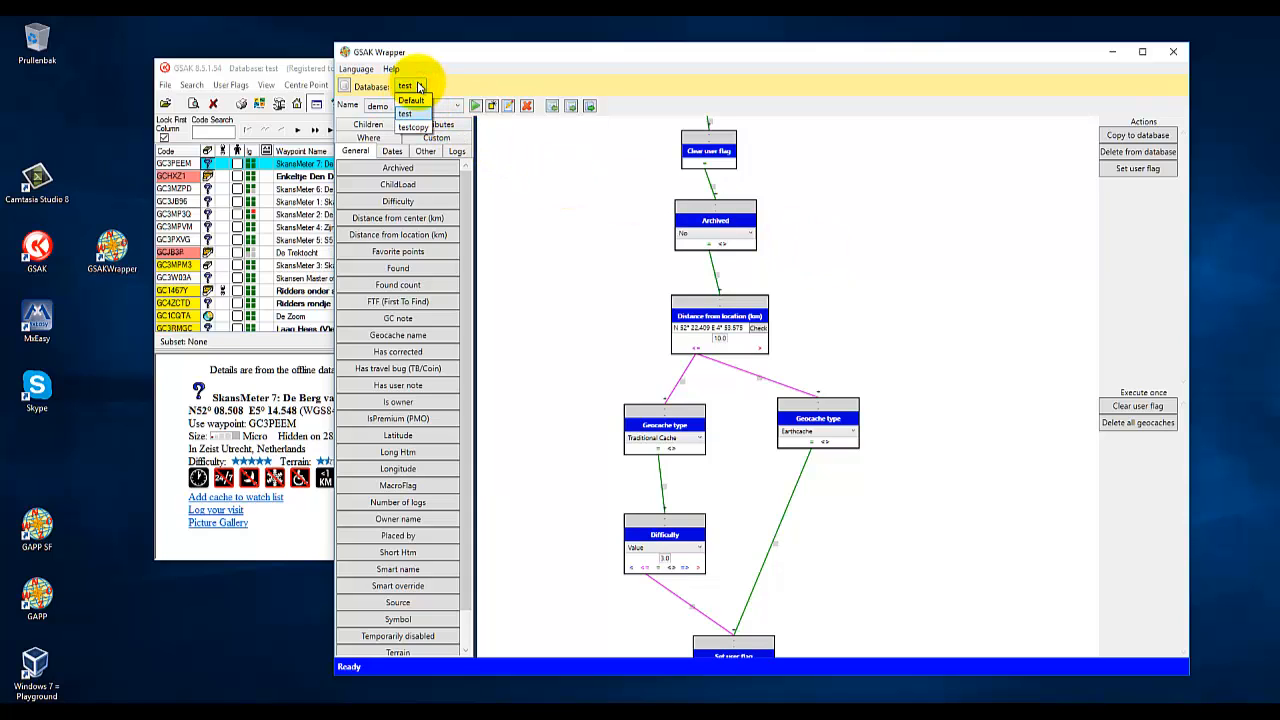
pyautogui.click(406, 113)
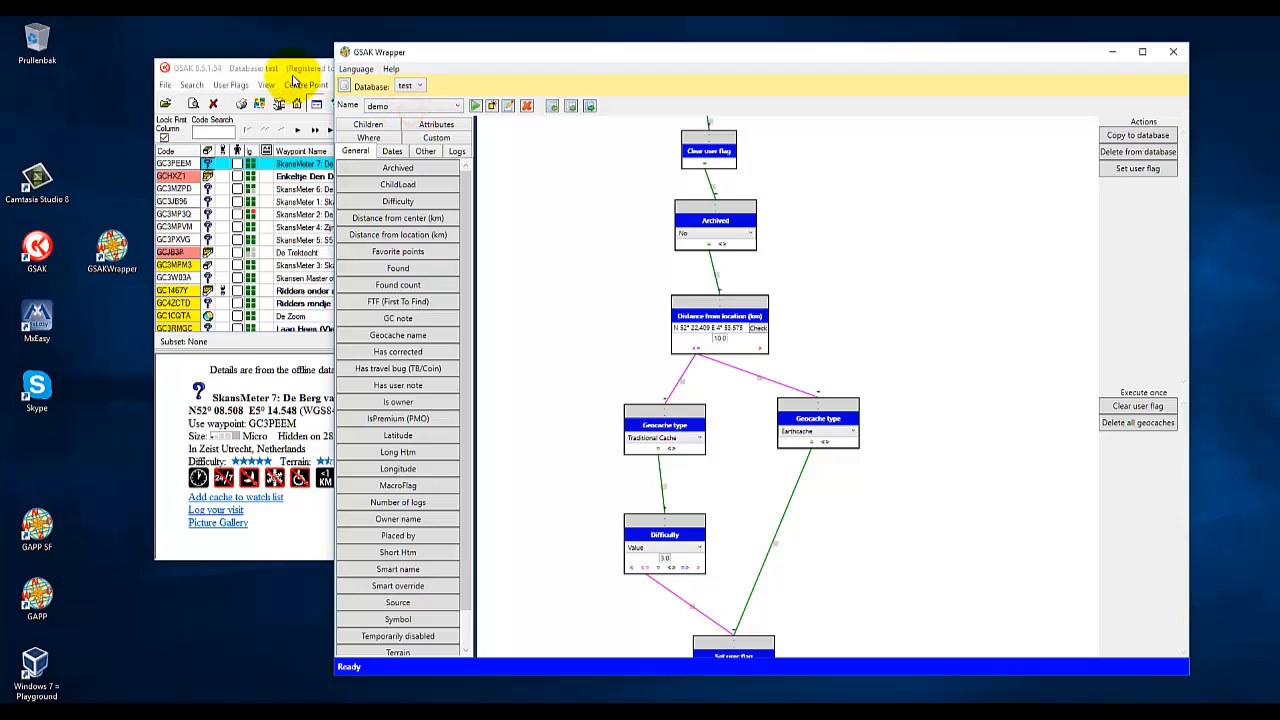
pyautogui.click(293, 70)
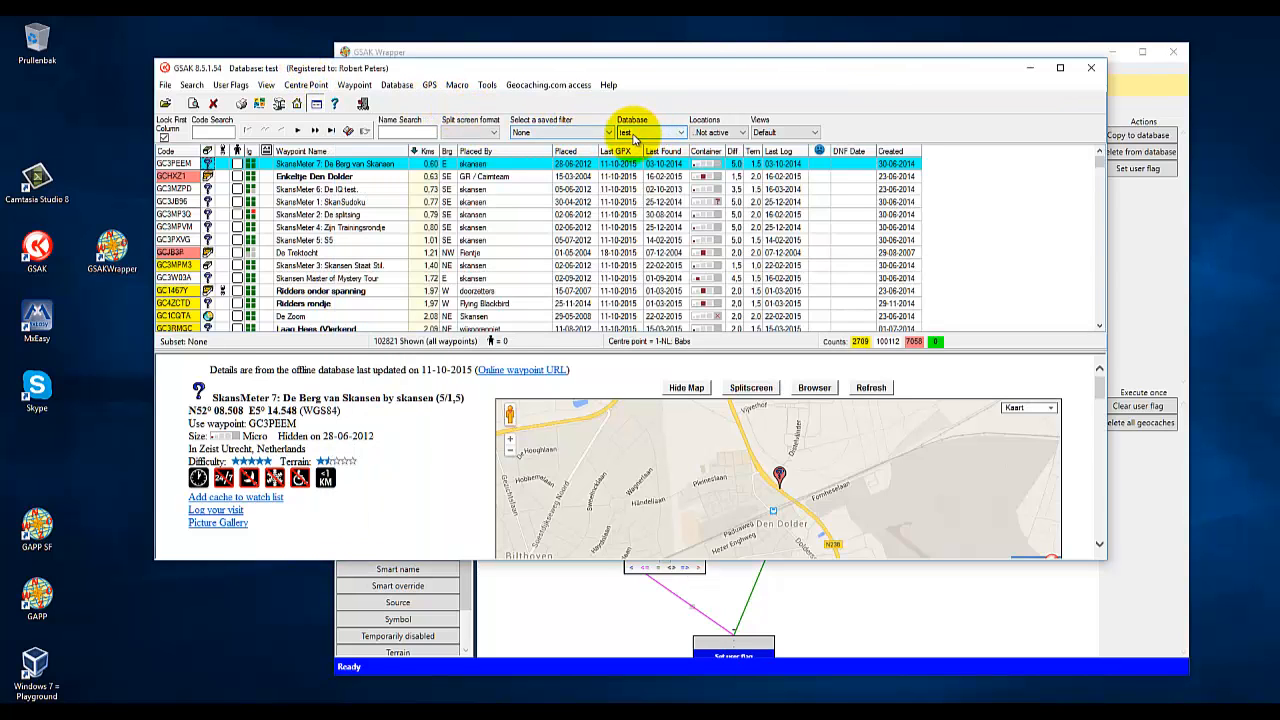
pyautogui.click(696, 48)
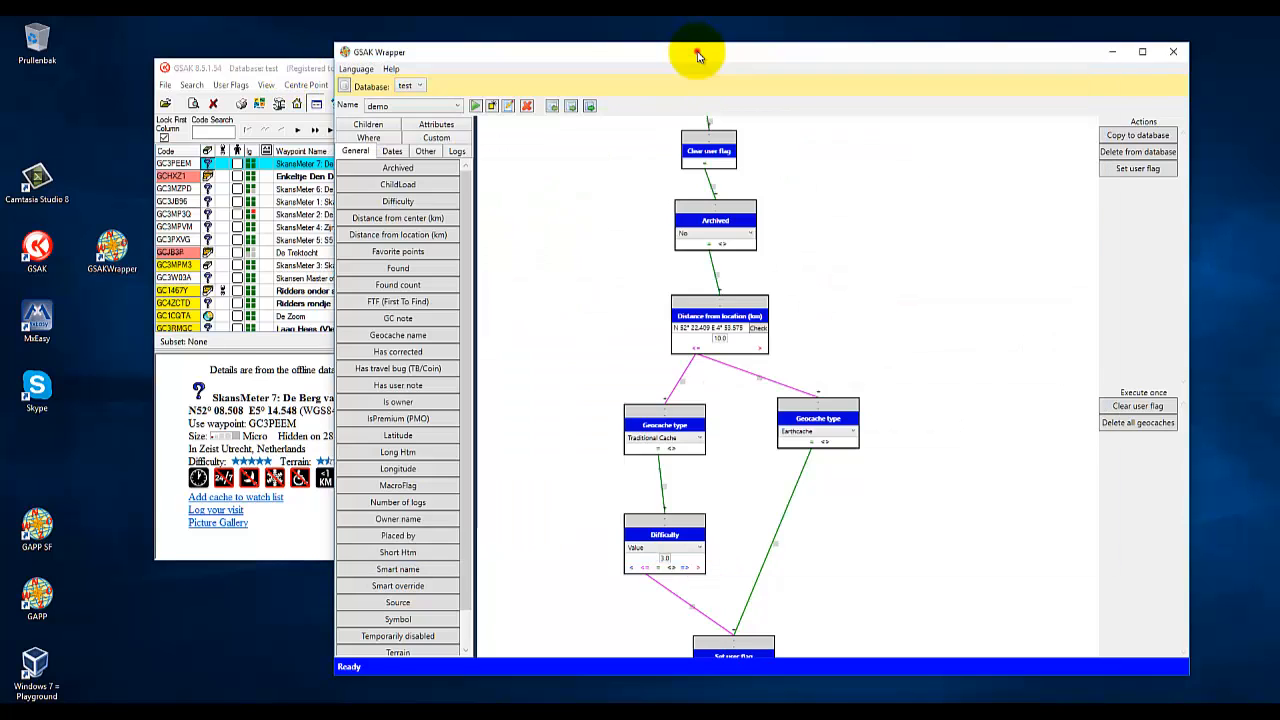
# Run the demo flow in GSAK Wrapper and examine the geocache counts from Start down to Set user flag.
pyautogui.click(477, 106)
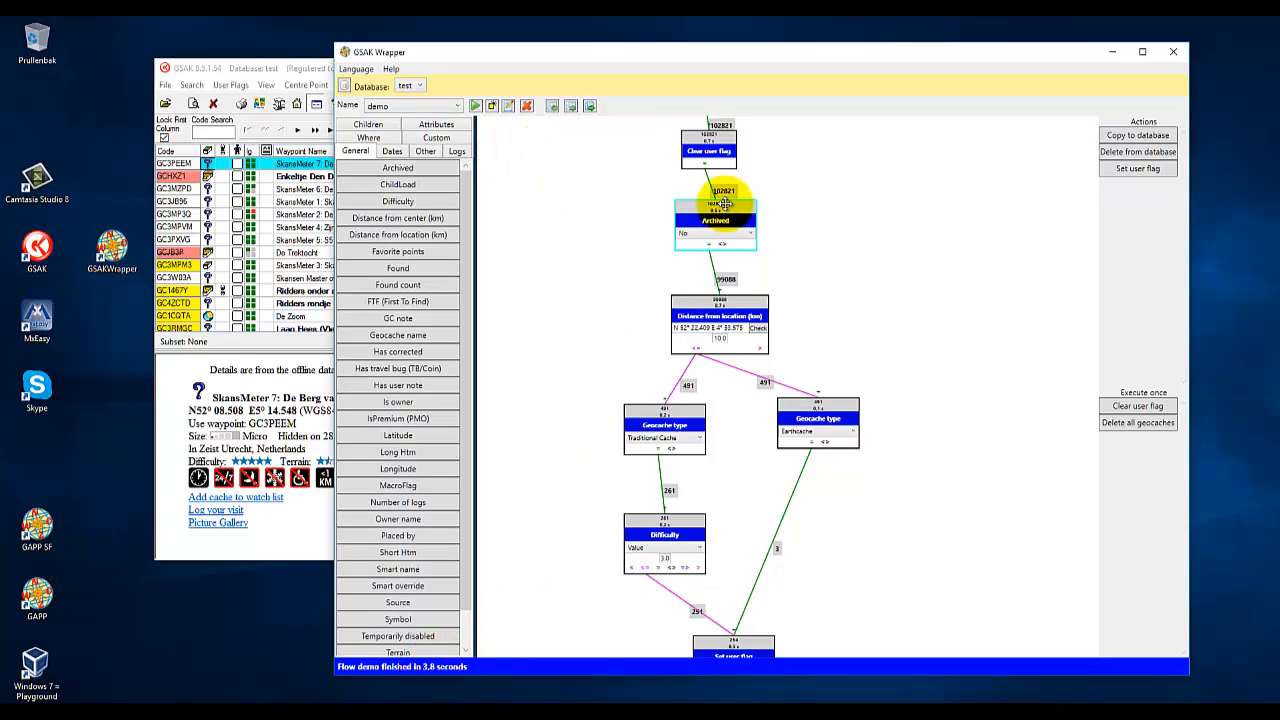
pyautogui.scroll(-1, 855, 260)
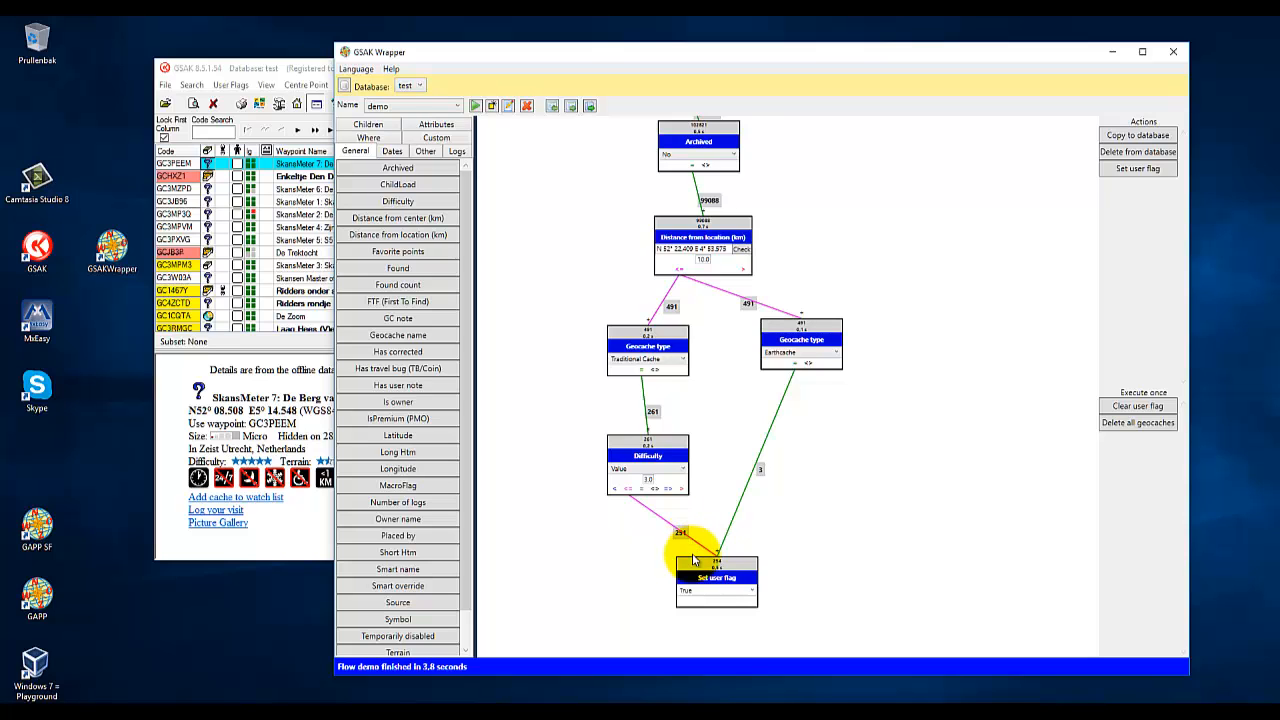
pyautogui.scroll(2, 693, 558)
pyautogui.moveTo(780, 606); pyautogui.dragTo(844, 355)
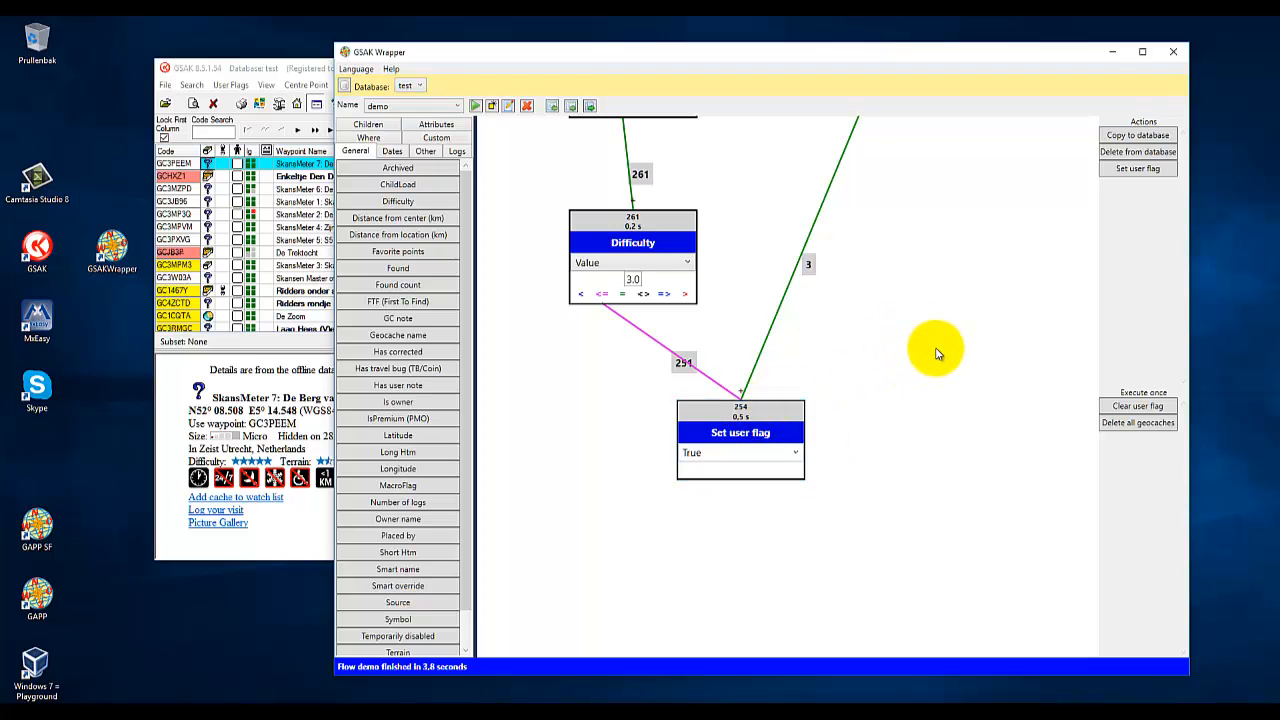
pyautogui.scroll(-2, 937, 353)
pyautogui.moveTo(943, 206); pyautogui.dragTo(931, 429)
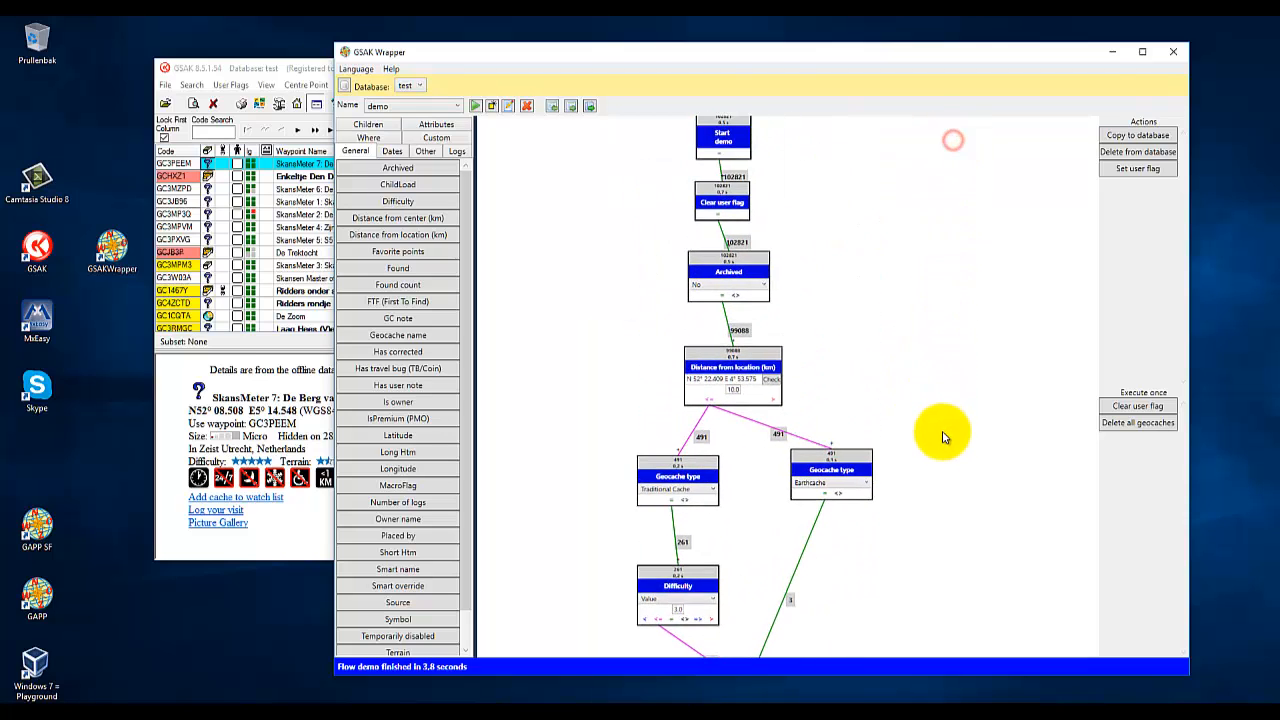
pyautogui.moveTo(893, 249); pyautogui.dragTo(894, 266)
# Switch to GSAK and show only the waypoints flagged by the demo flow.
pyautogui.click(242, 70)
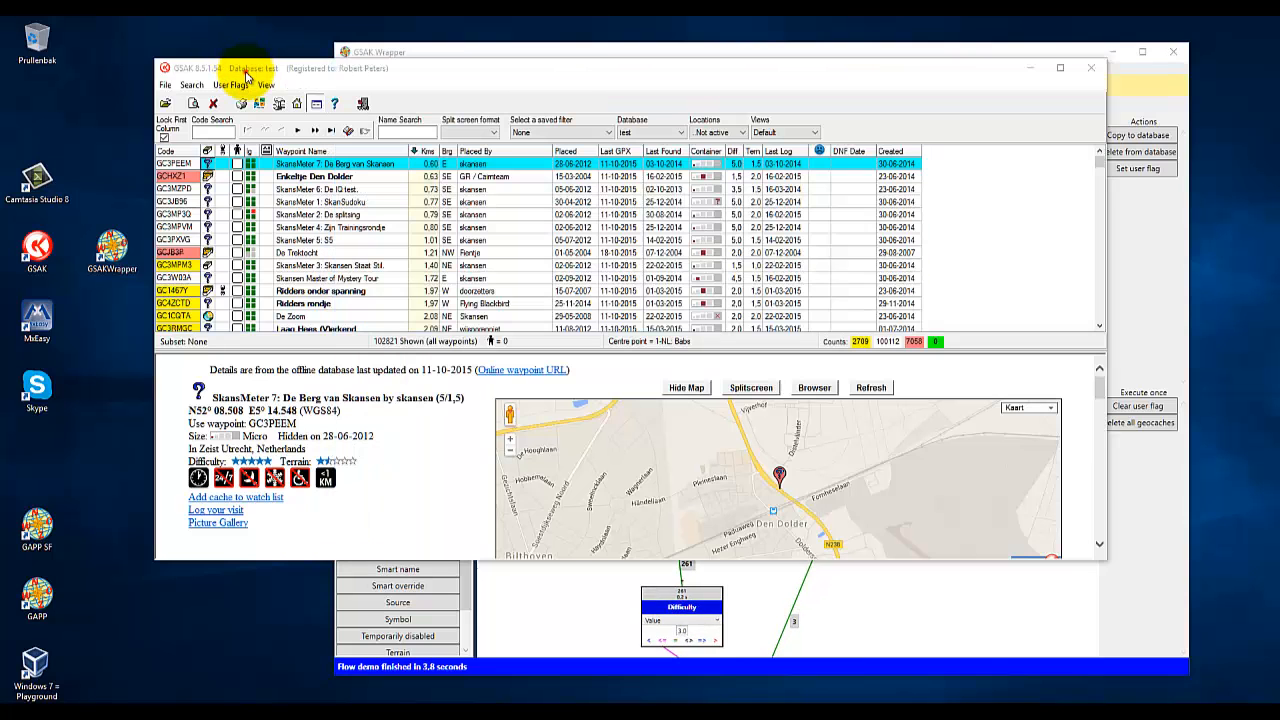
pyautogui.click(191, 85)
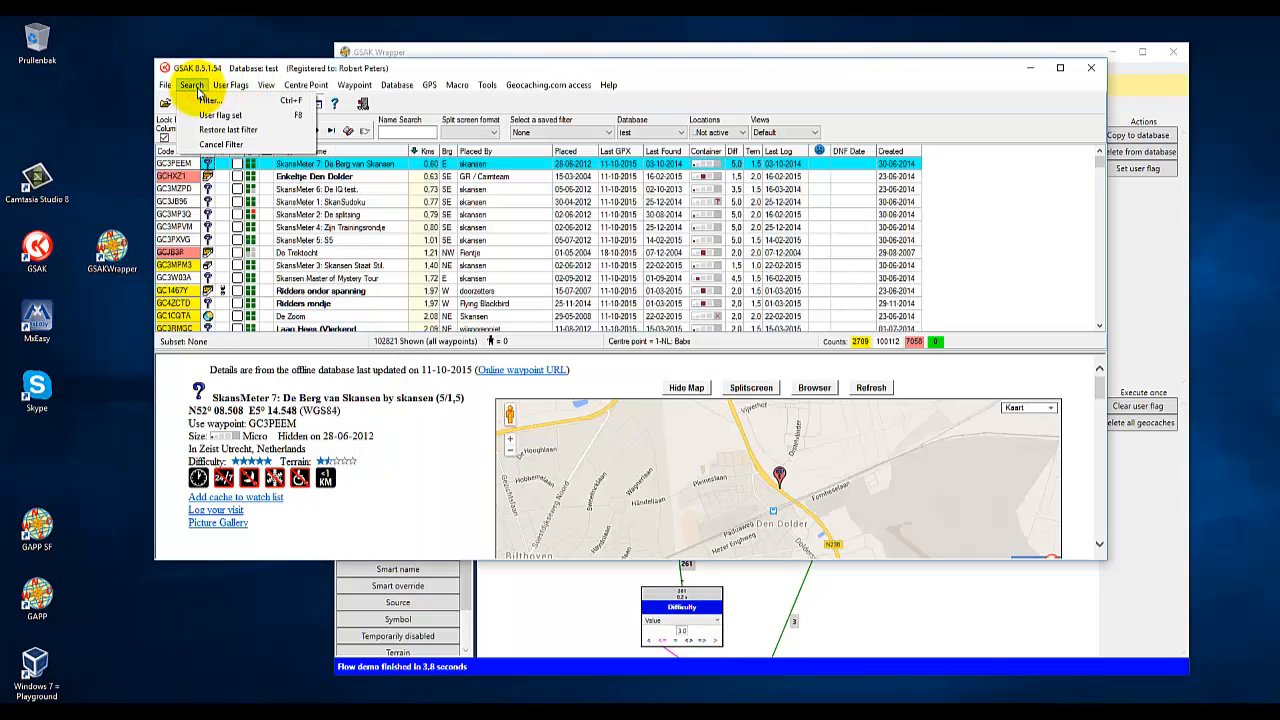
pyautogui.click(205, 115)
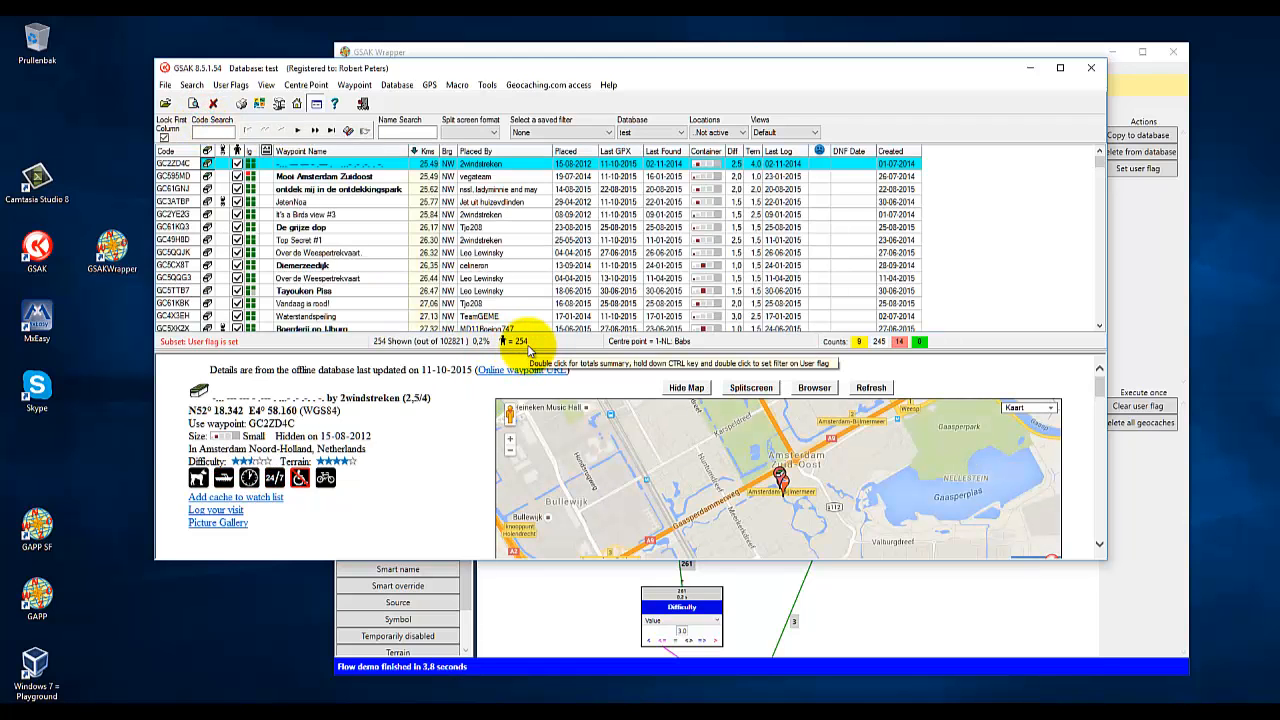
# Switch back to GSAK Wrapper and open the flow named test.
pyautogui.click(731, 55)
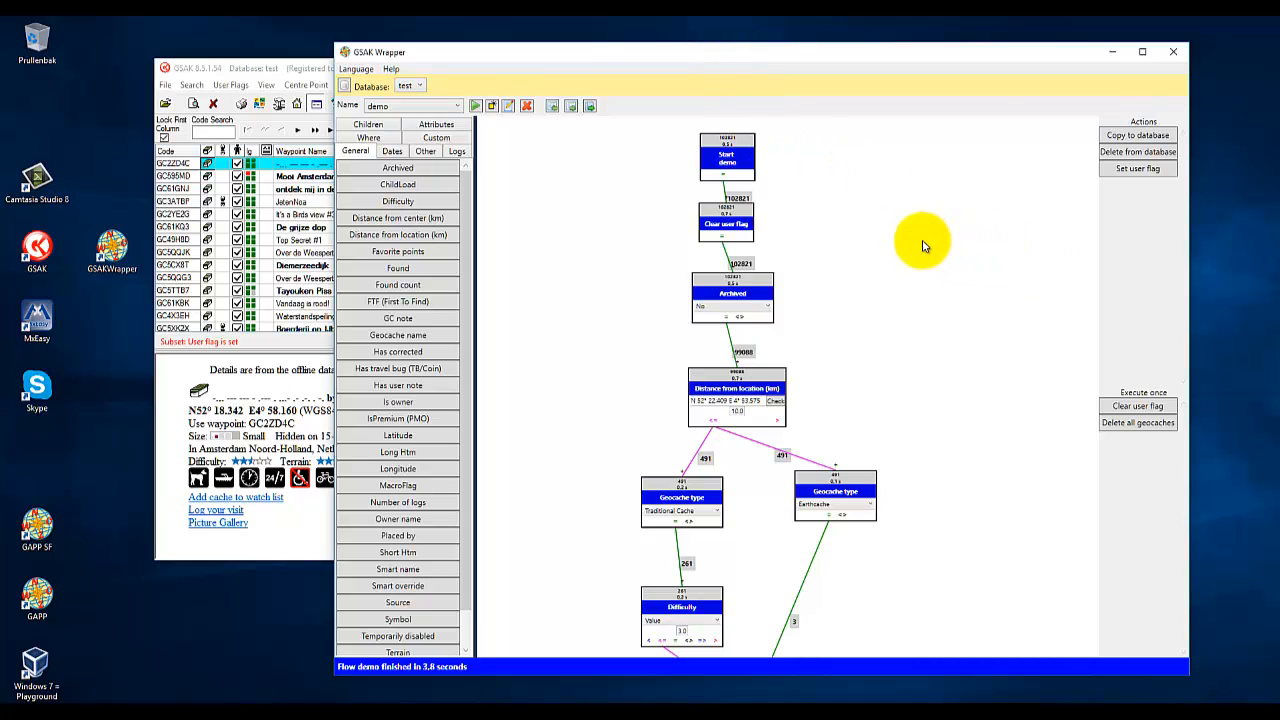
pyautogui.click(410, 106)
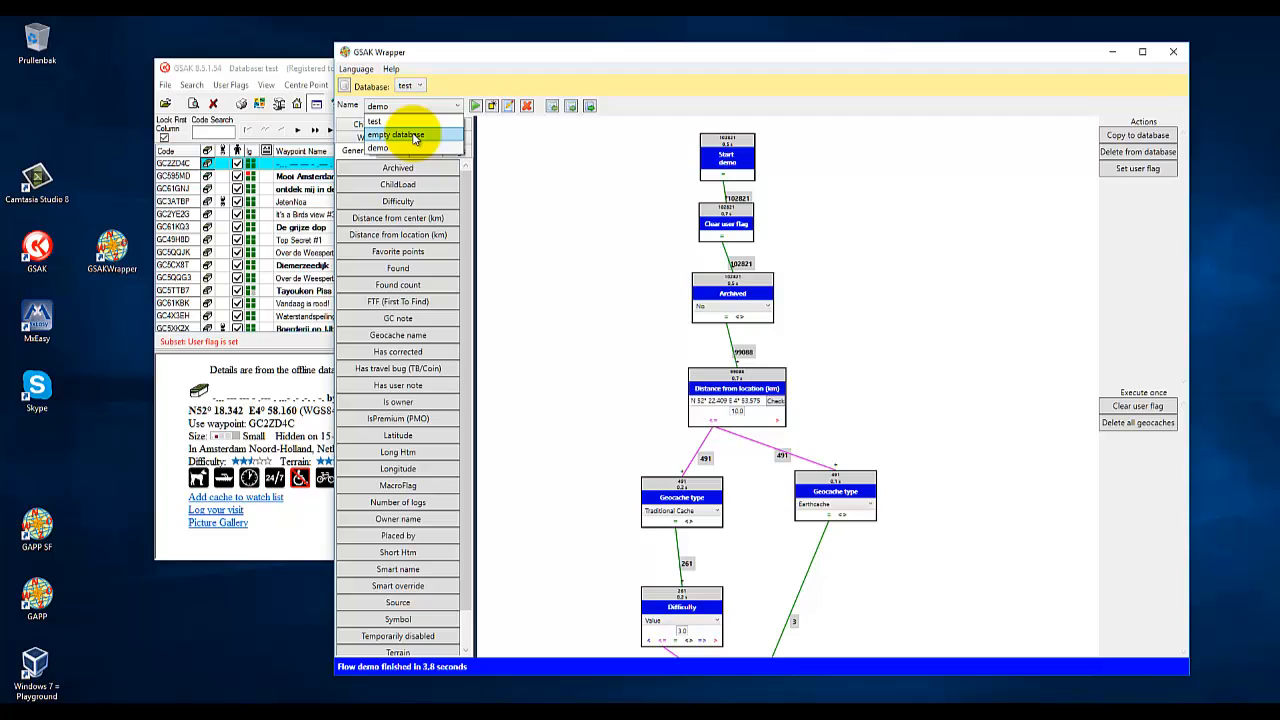
pyautogui.click(405, 121)
pyautogui.click(788, 224)
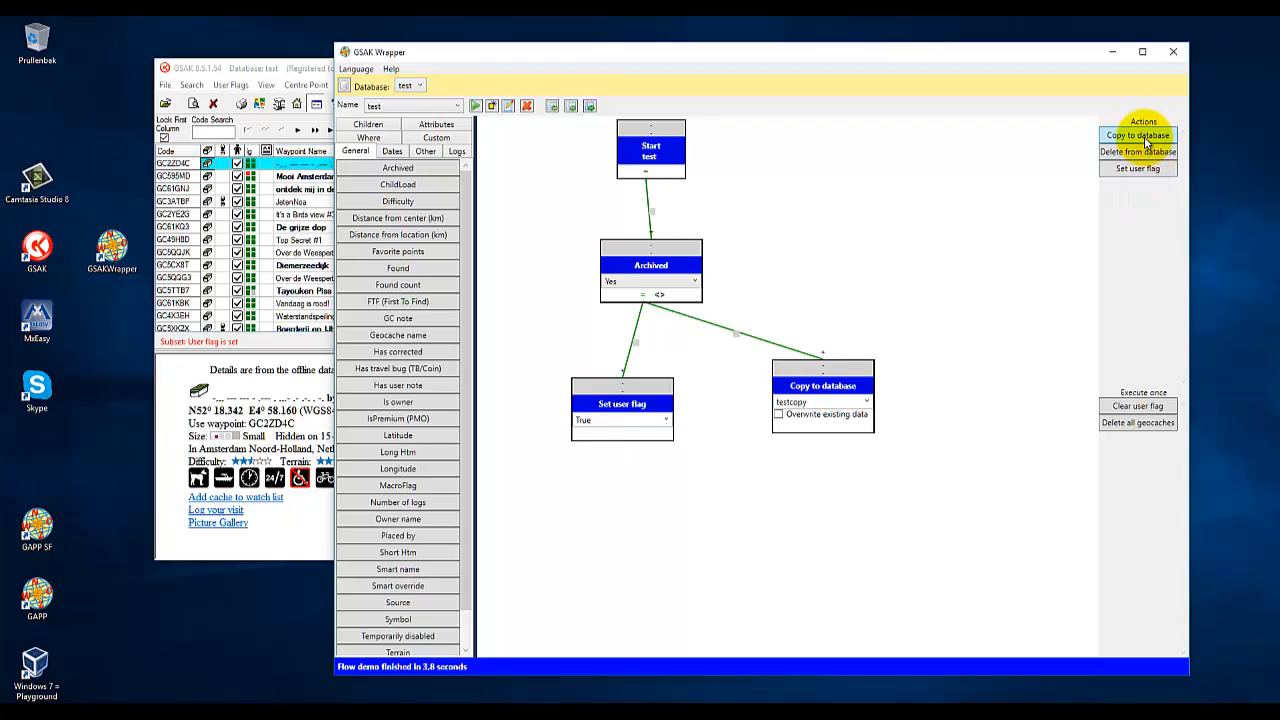
# Add an extra Copy to database action beside the Archived condition and delete it again.
pyautogui.moveTo(1145, 140); pyautogui.dragTo(898, 206)
pyautogui.rightClick(900, 207)
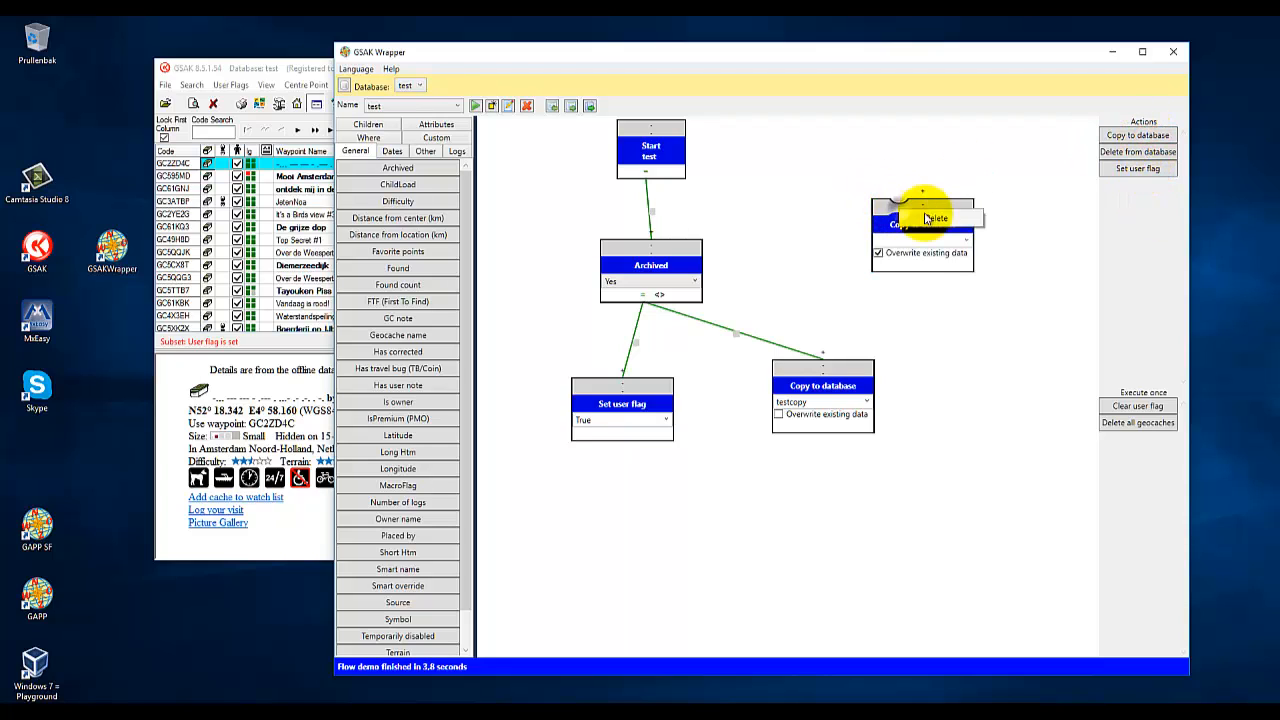
pyautogui.click(932, 215)
pyautogui.moveTo(803, 203); pyautogui.dragTo(831, 234)
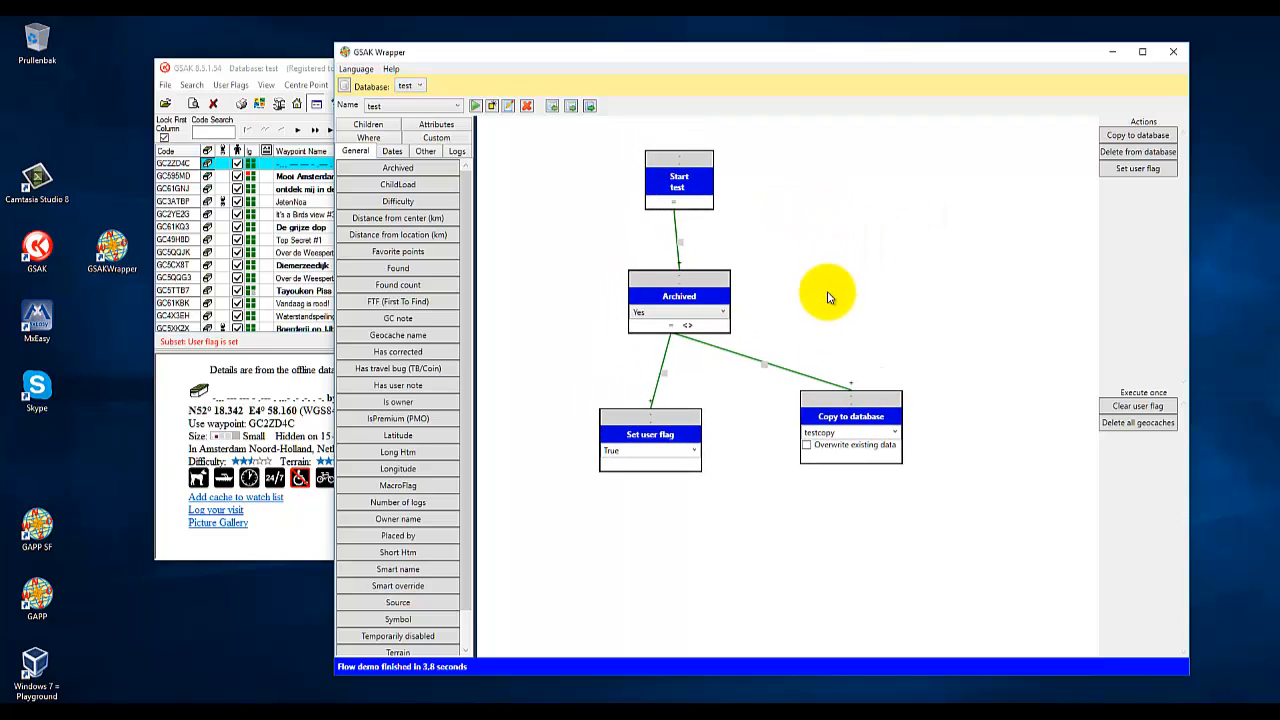
# Switch to GSAK, view the contents of the testcopy database and return to the test database.
pyautogui.click(307, 73)
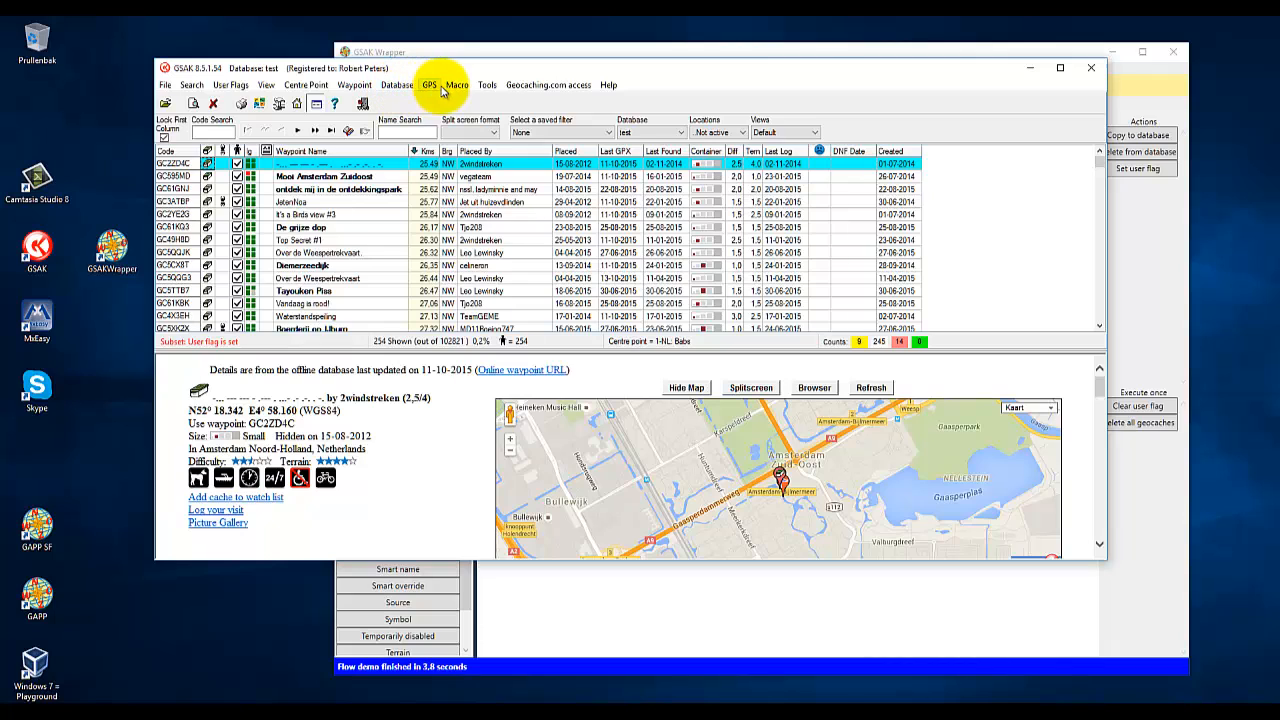
pyautogui.click(636, 133)
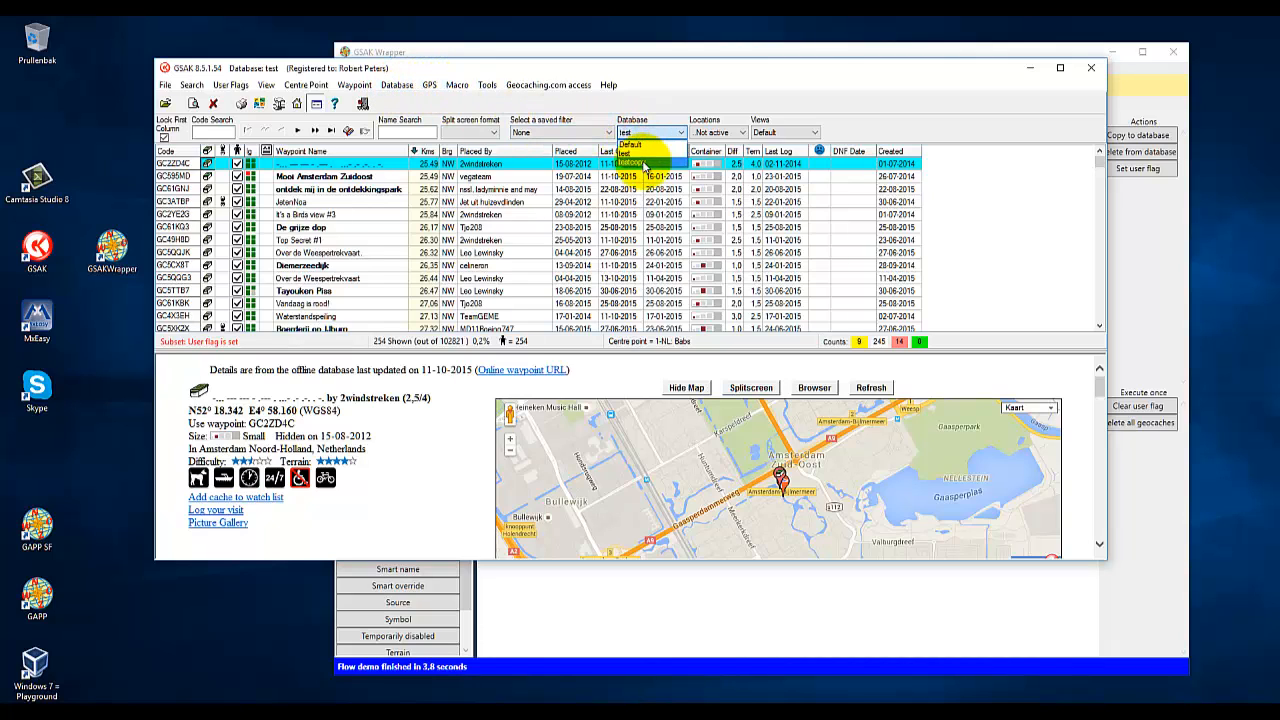
pyautogui.click(643, 163)
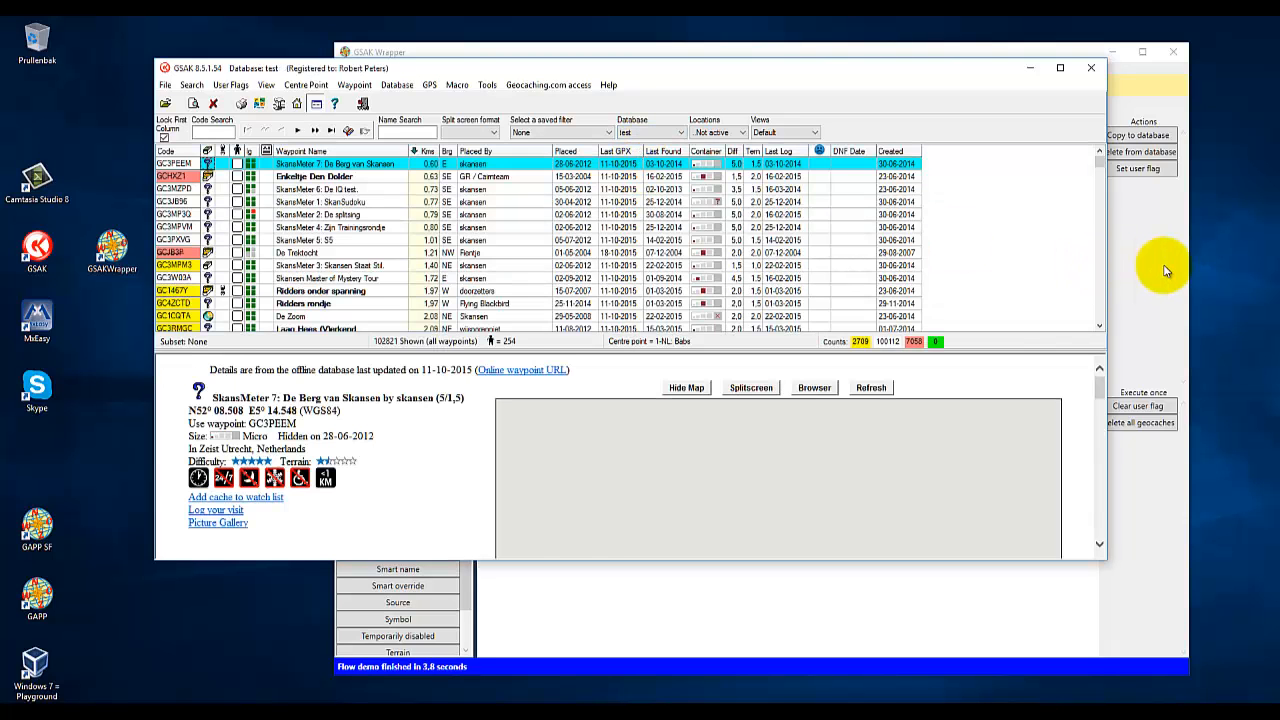
# Switch to GSAK Wrapper, run the test flow and examine the counts at Set user flag and Copy to database.
pyautogui.click(1166, 268)
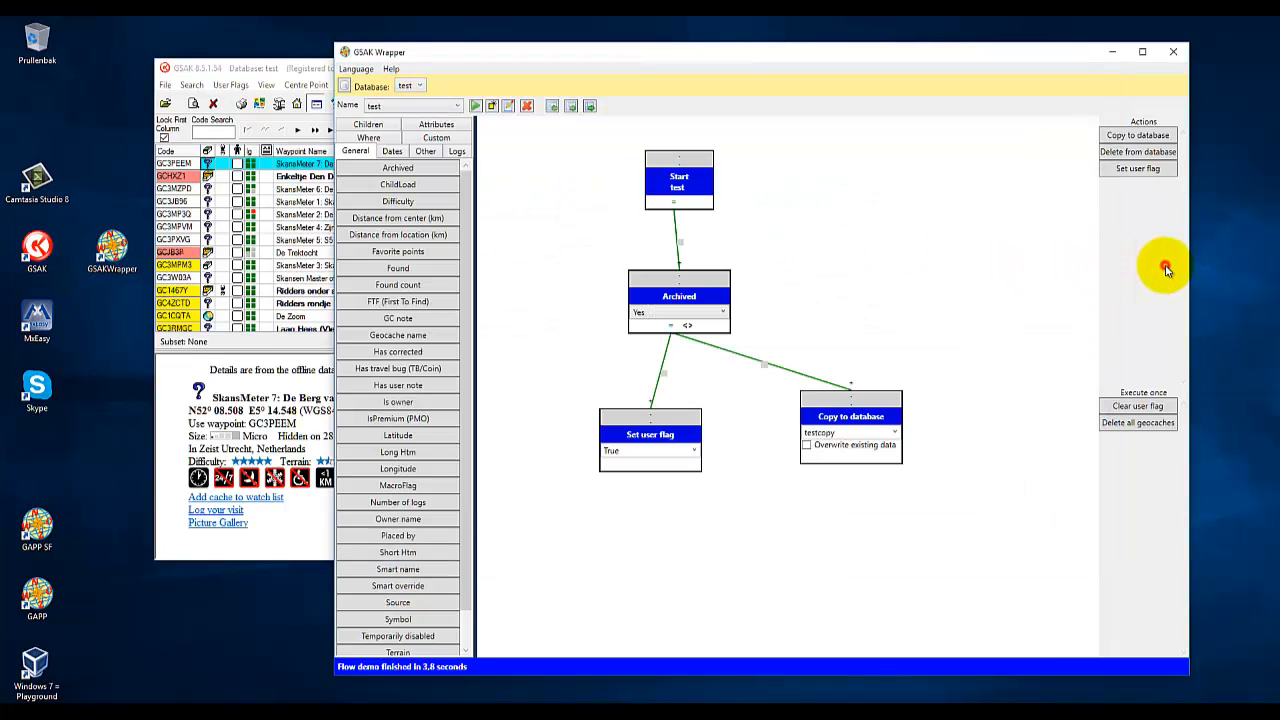
pyautogui.click(476, 106)
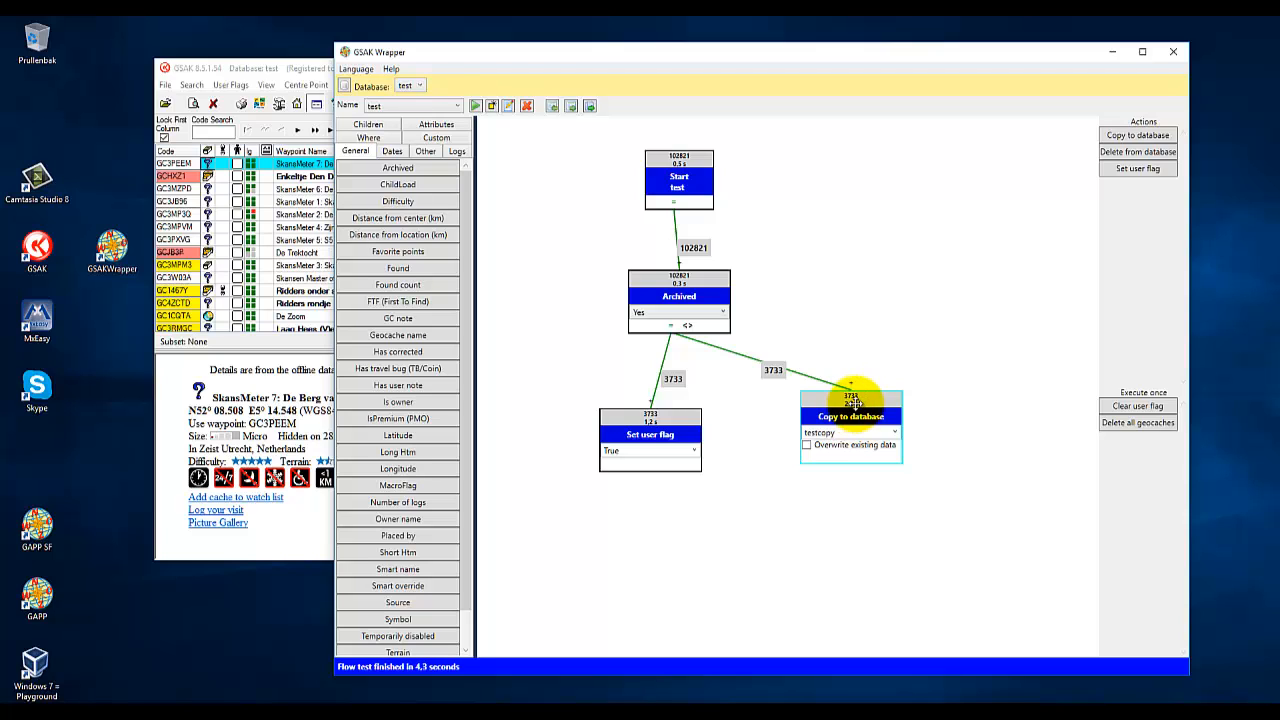
pyautogui.scroll(2, 852, 400)
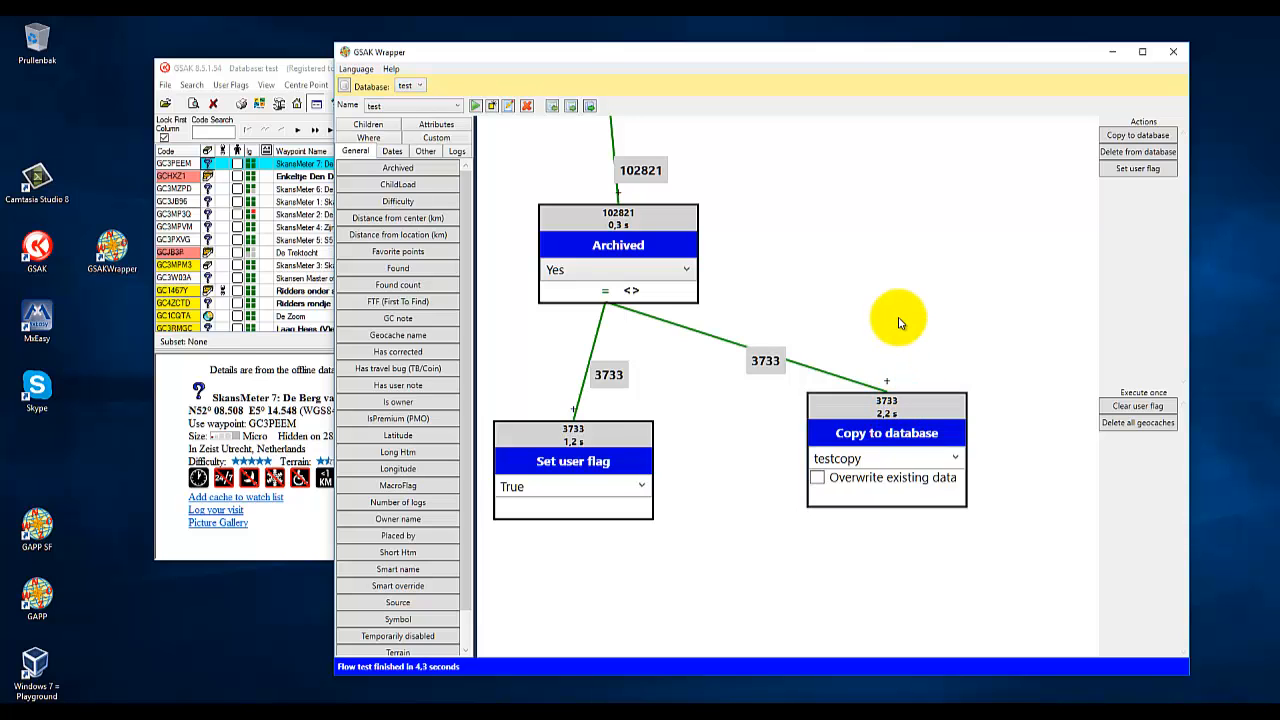
pyautogui.scroll(-2, 898, 323)
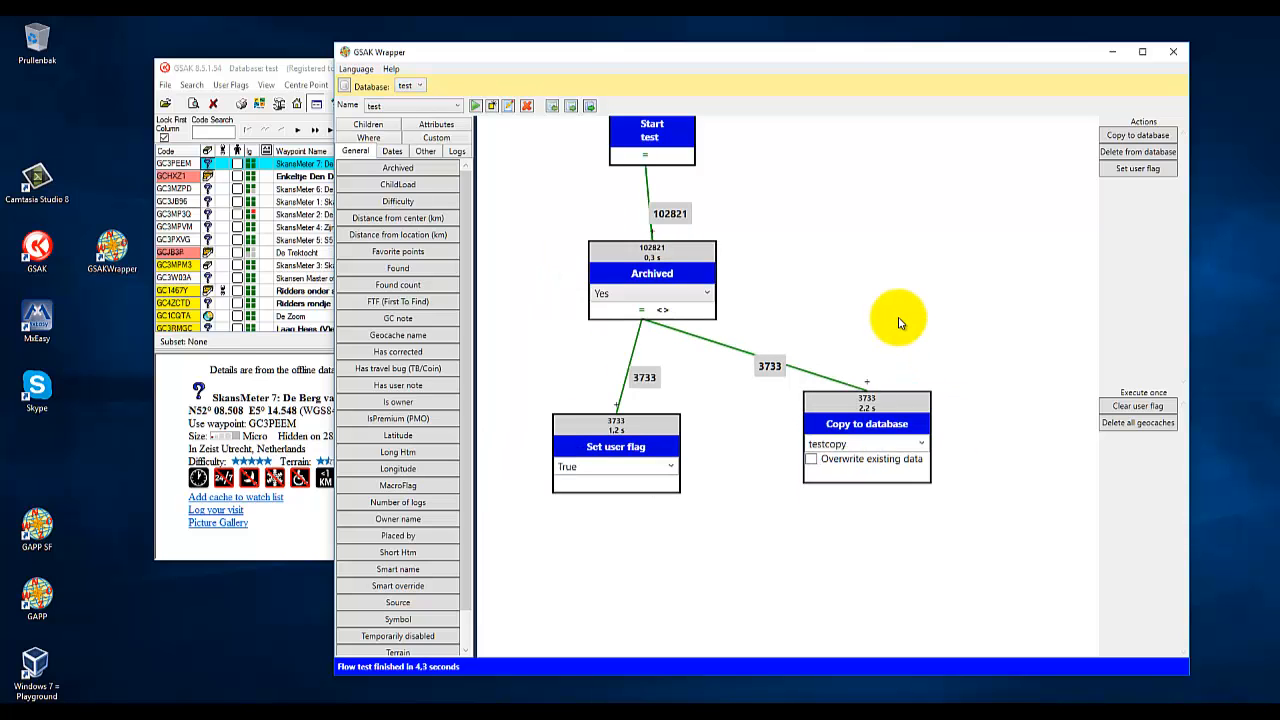
# Switch to GSAK and open the testcopy database to check the copied archived geocaches.
pyautogui.click(262, 66)
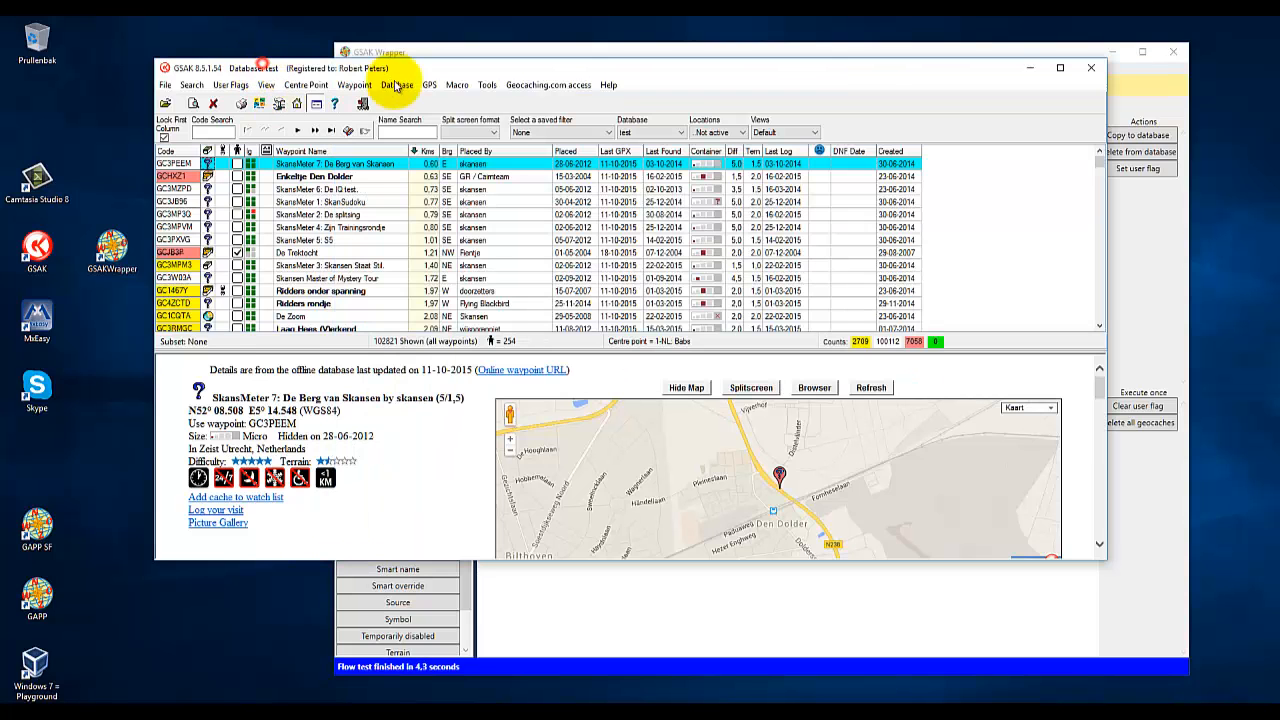
pyautogui.click(630, 133)
pyautogui.click(632, 162)
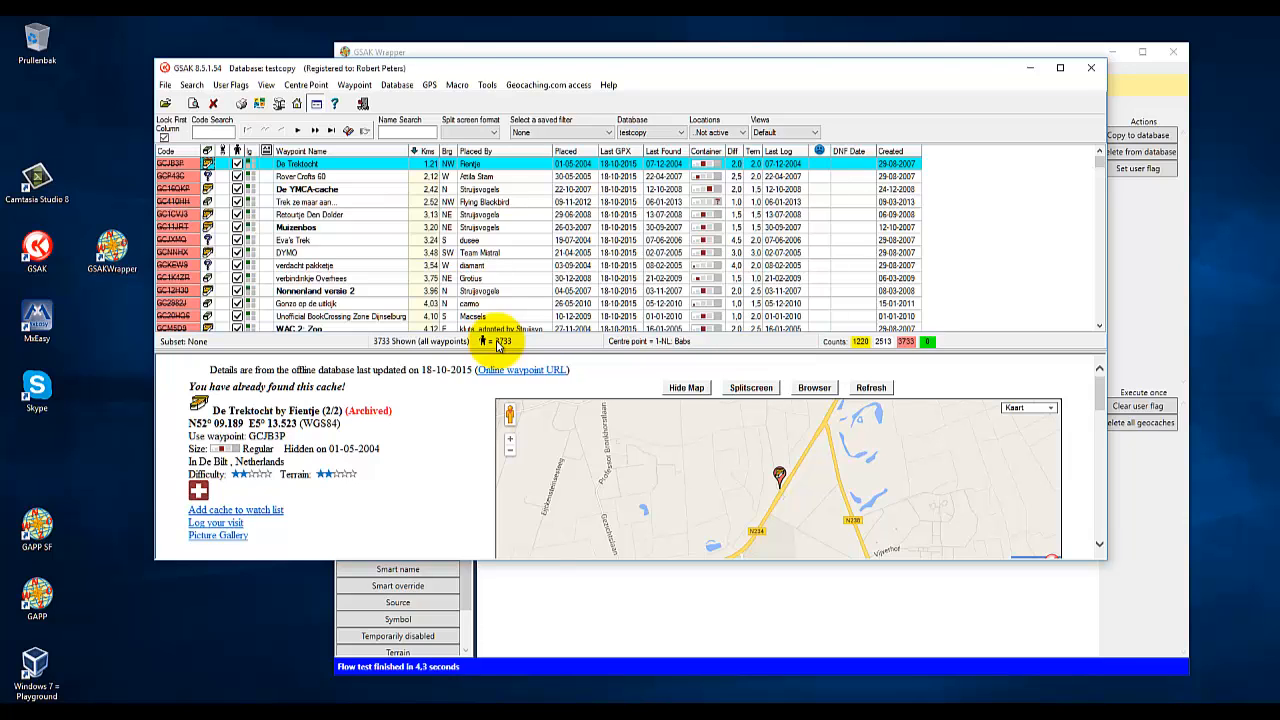
# Switch back to GSAK Wrapper, open the export dialog for the active test flow and cancel it.
pyautogui.click(535, 610)
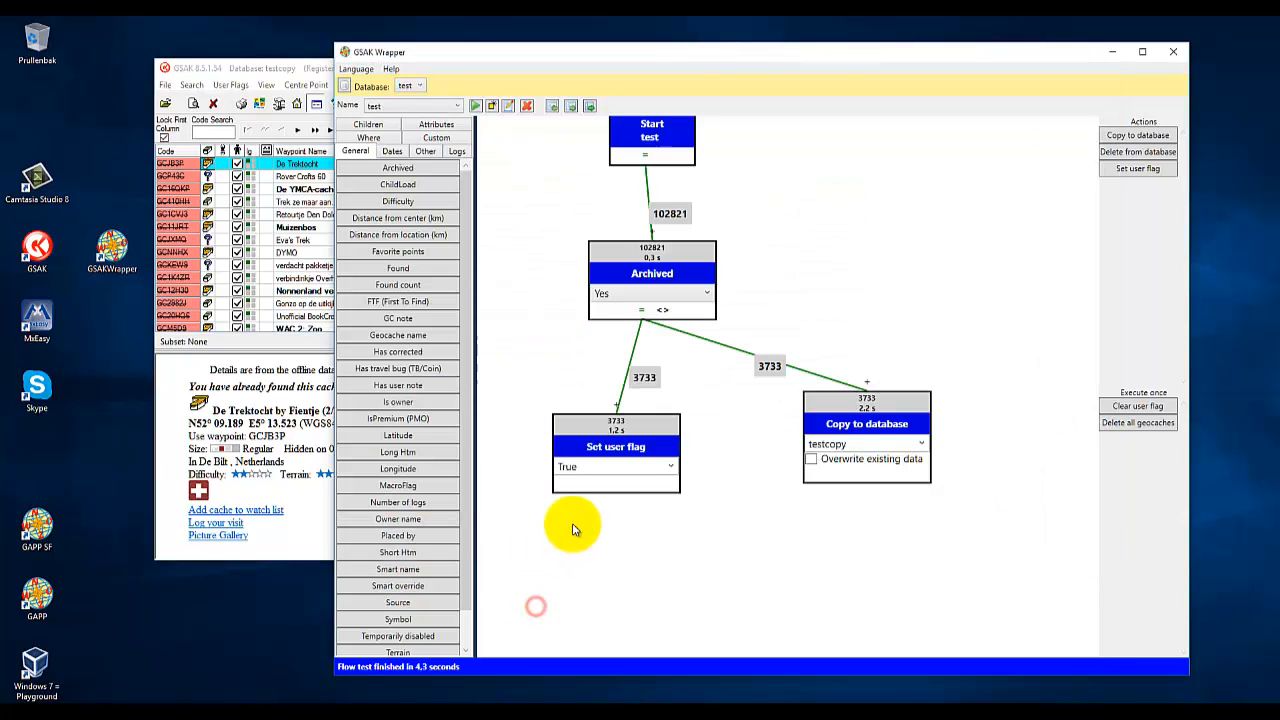
pyautogui.moveTo(771, 200); pyautogui.dragTo(794, 296)
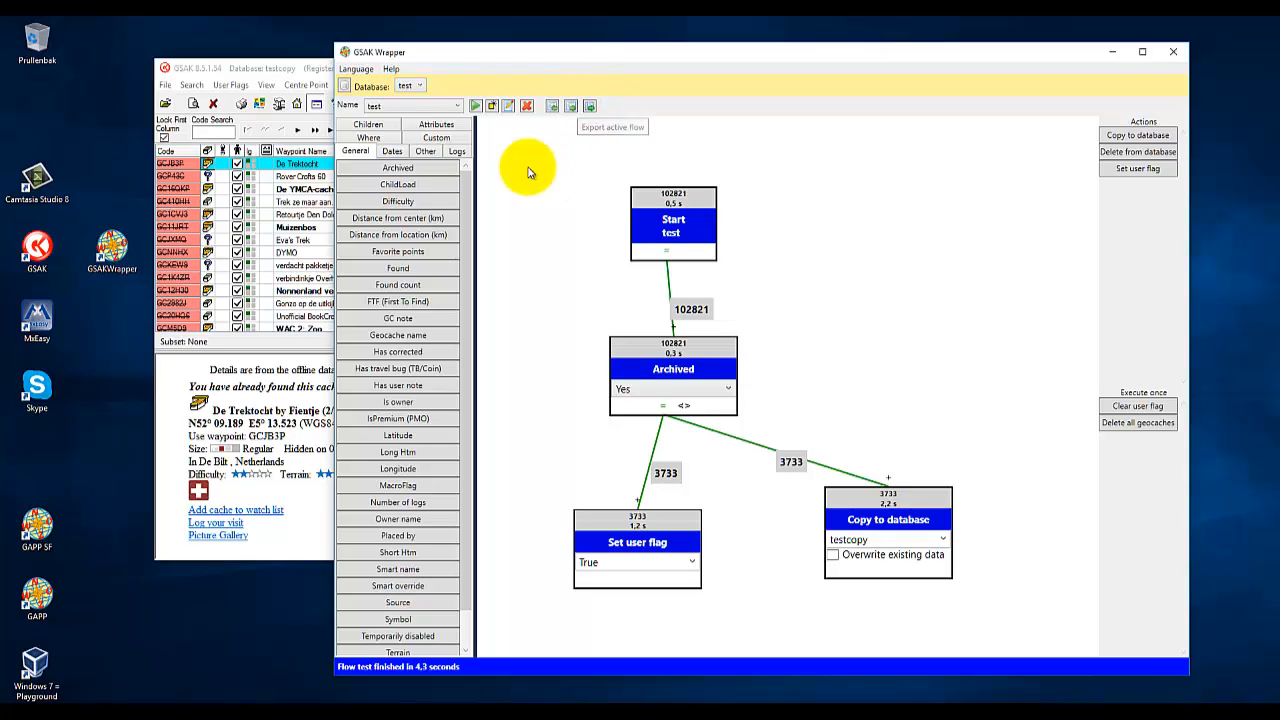
pyautogui.click(415, 106)
pyautogui.click(415, 120)
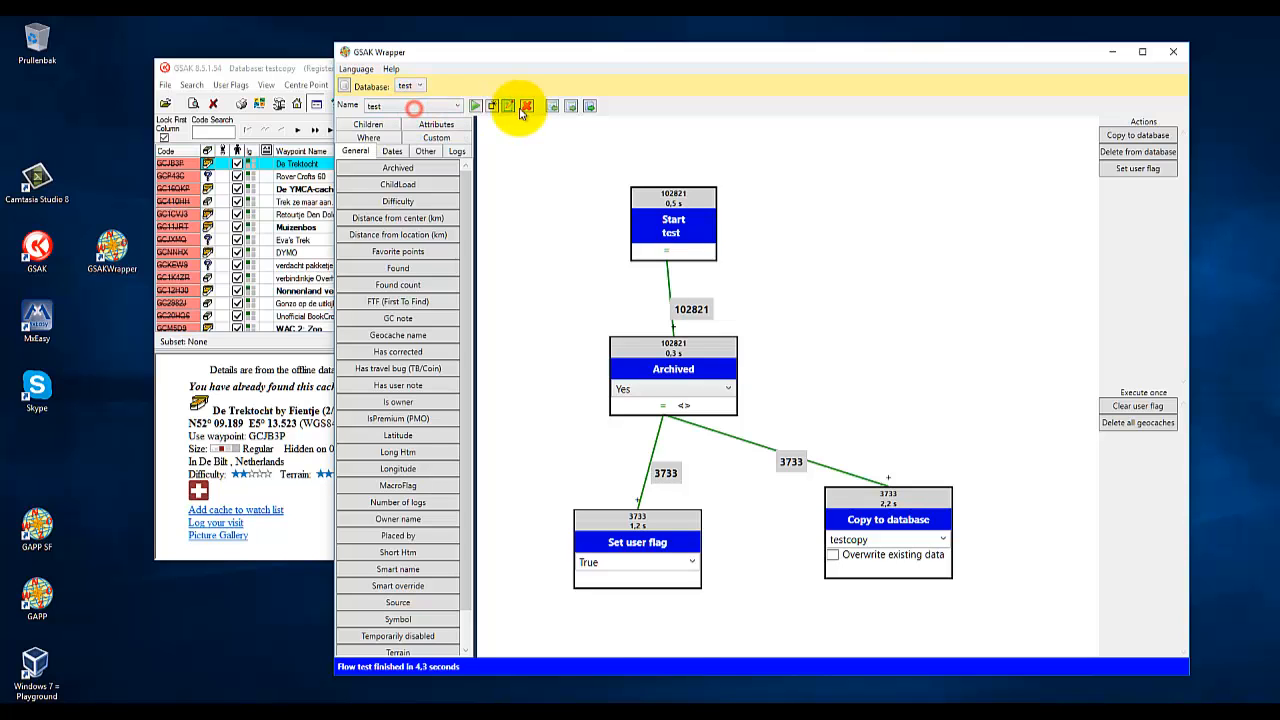
pyautogui.click(571, 106)
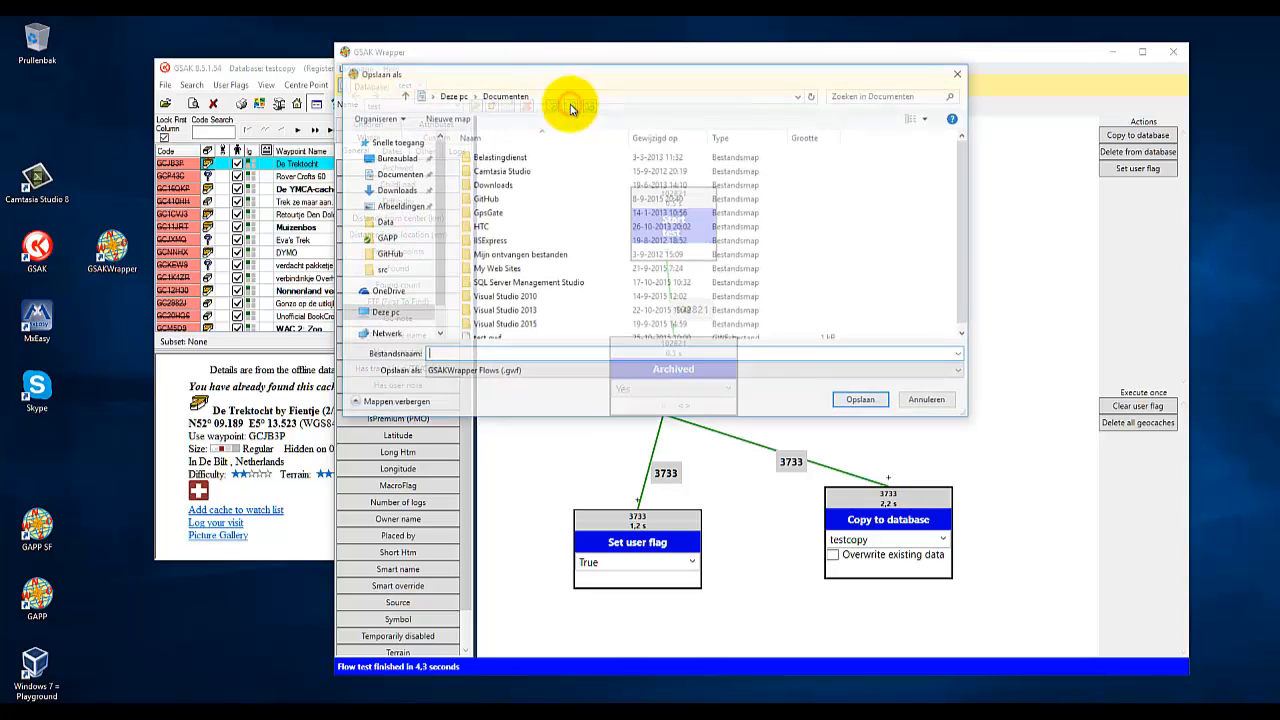
pyautogui.click(926, 399)
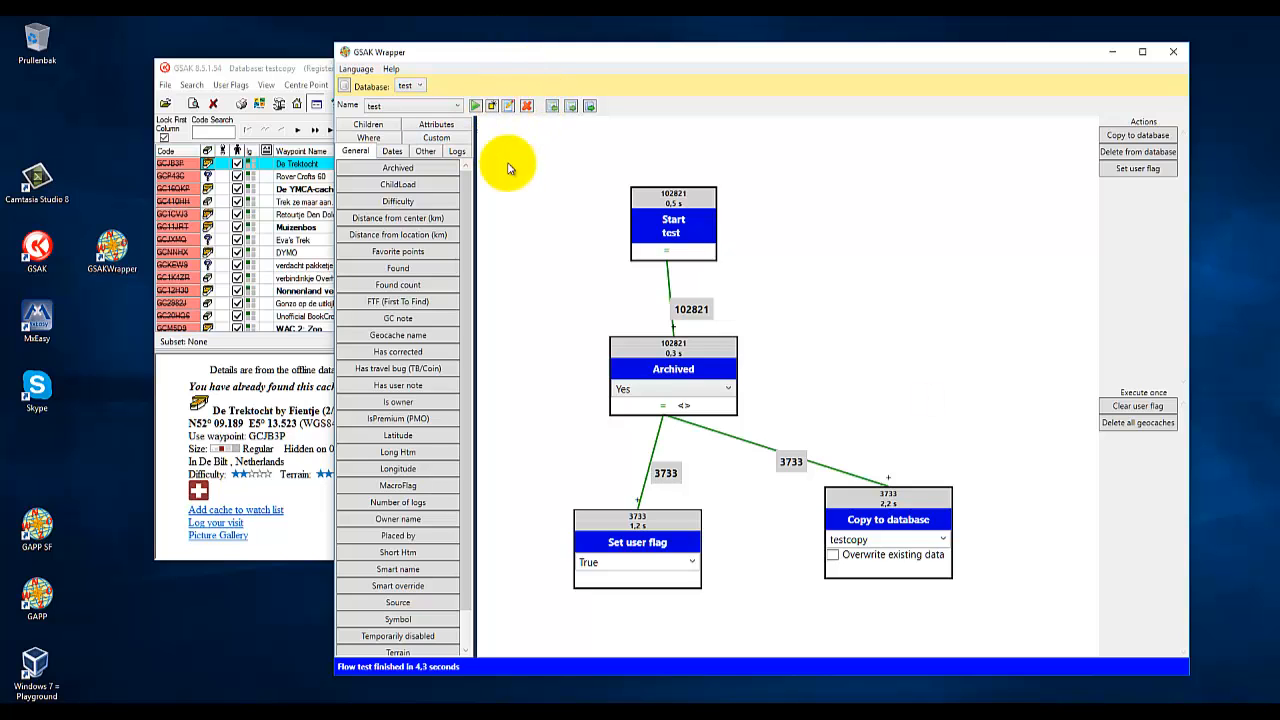
pyautogui.moveTo(570, 218); pyautogui.dragTo(608, 214)
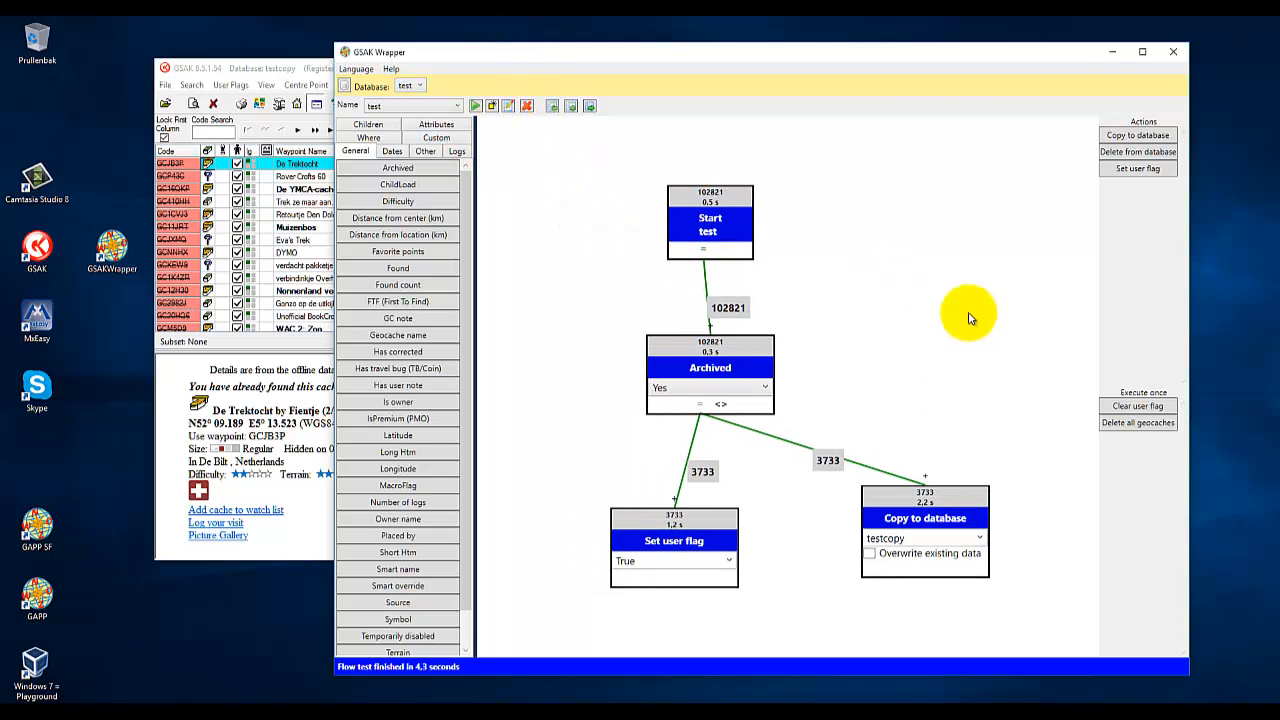